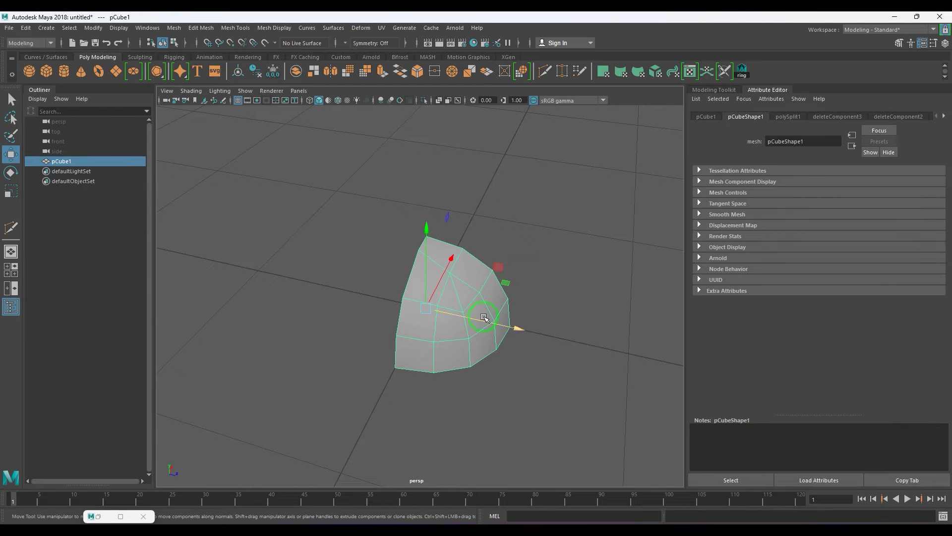
pyautogui.doubleClick(638, 72)
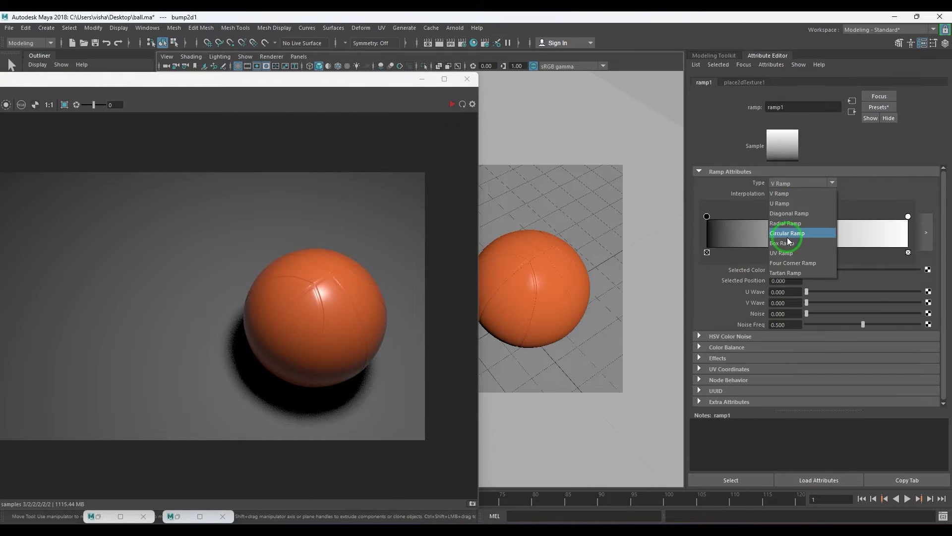
# Step: Set the bump ramp's type to Circular Ramp and its Repeat UV values to 180 and 120
pyautogui.click(787, 237)
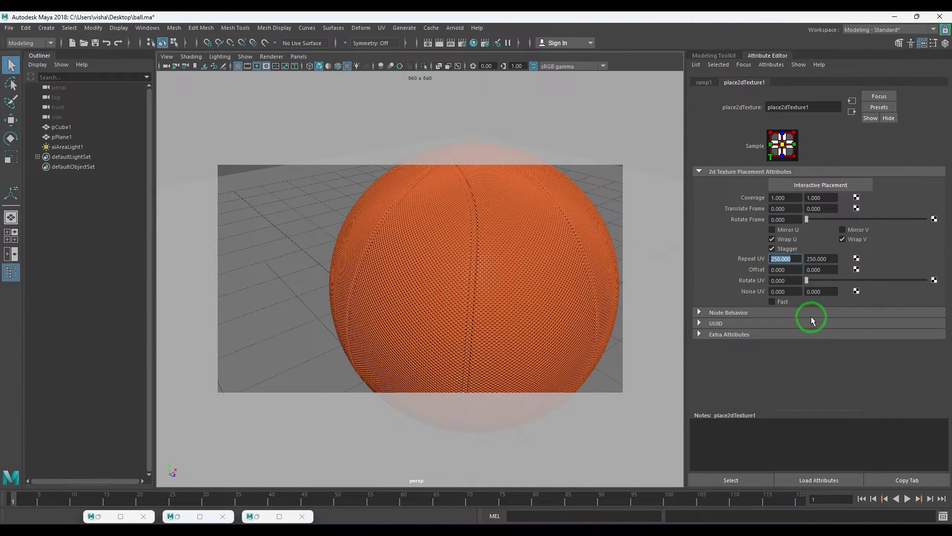
pyautogui.doubleClick(821, 258)
pyautogui.doubleClick(777, 259)
pyautogui.write('180')
pyautogui.press('Tab')
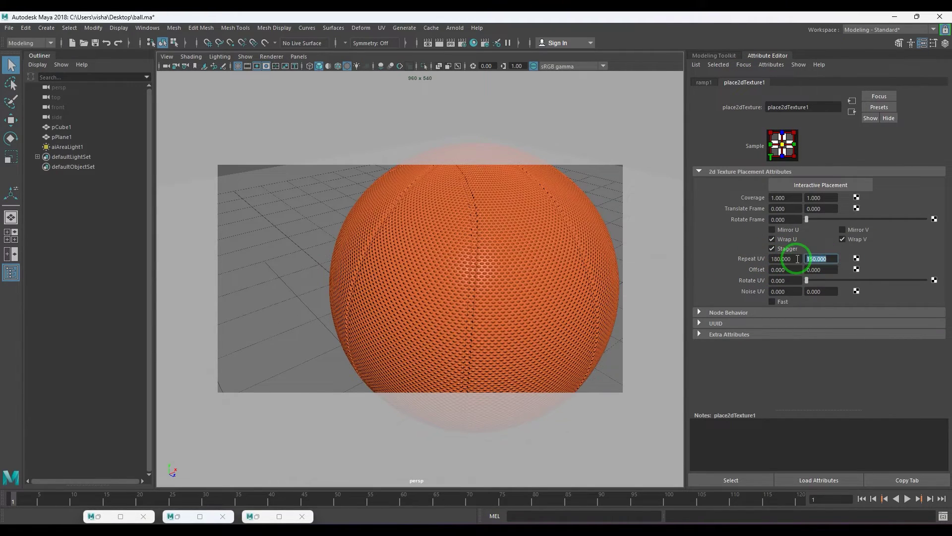
pyautogui.write('120')
pyautogui.press('Return')
pyautogui.click(852, 112)
pyautogui.click(852, 112)
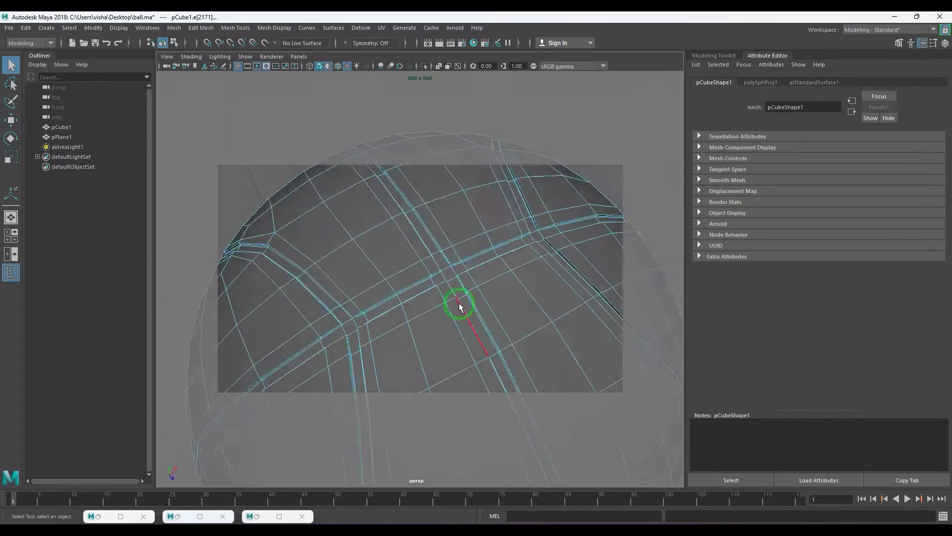
# Step: Select the seam faces around the ball and assign them a new black aiStandardSurface material
pyautogui.moveTo(463, 206); pyautogui.dragTo(463, 206, button='right')
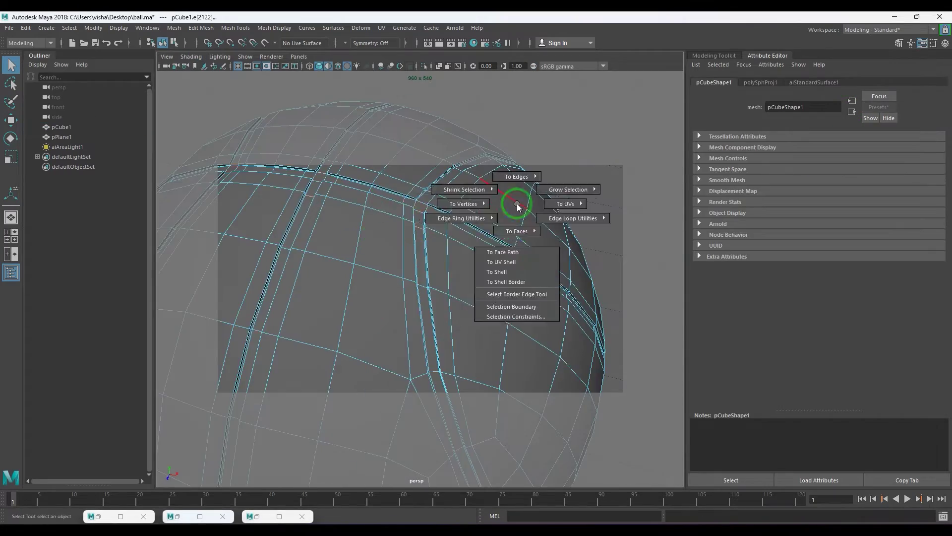
pyautogui.click(521, 298)
pyautogui.click(527, 326)
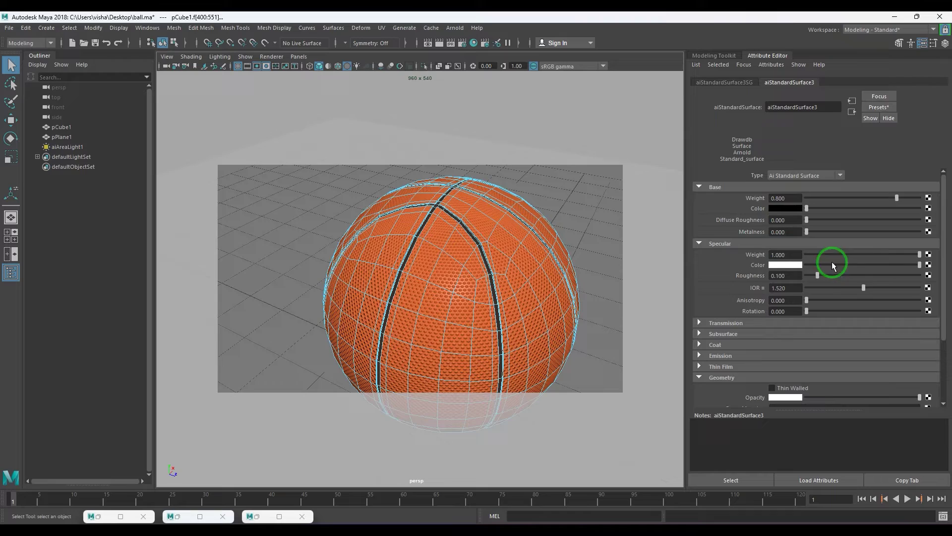
pyautogui.click(564, 161)
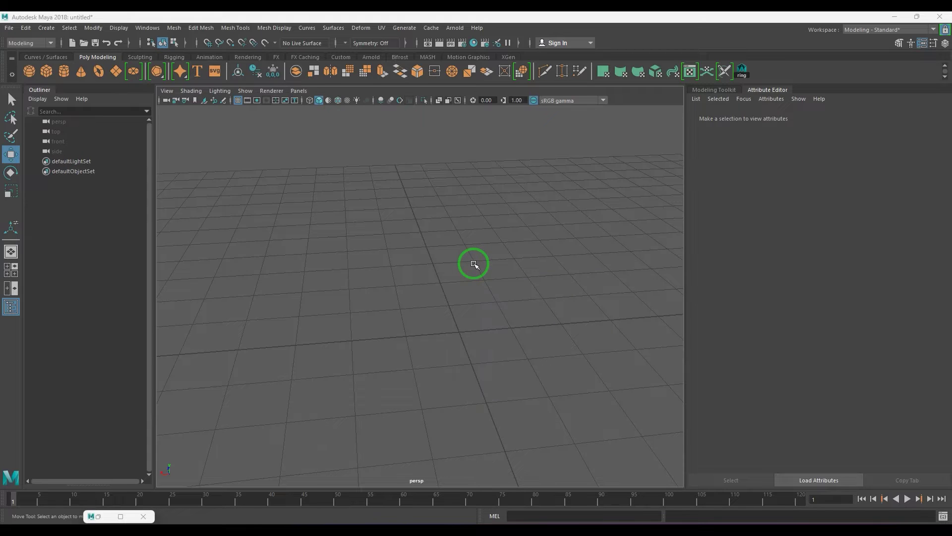
# Step: Create a polygon cube and a polygon sphere in turn, deleting each one
pyautogui.keyDown('alt'); pyautogui.moveTo(451, 332); pyautogui.dragTo(431, 323); pyautogui.keyUp('alt')
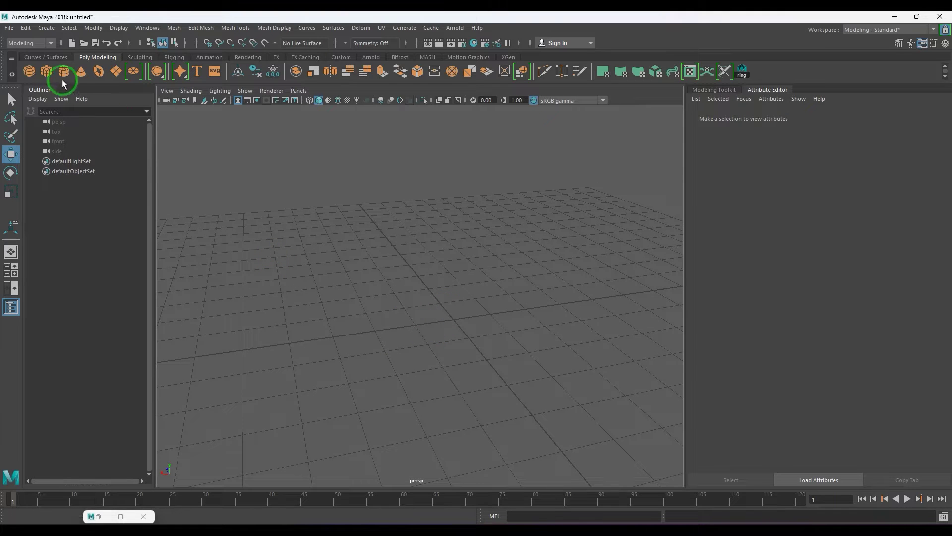
pyautogui.click(47, 71)
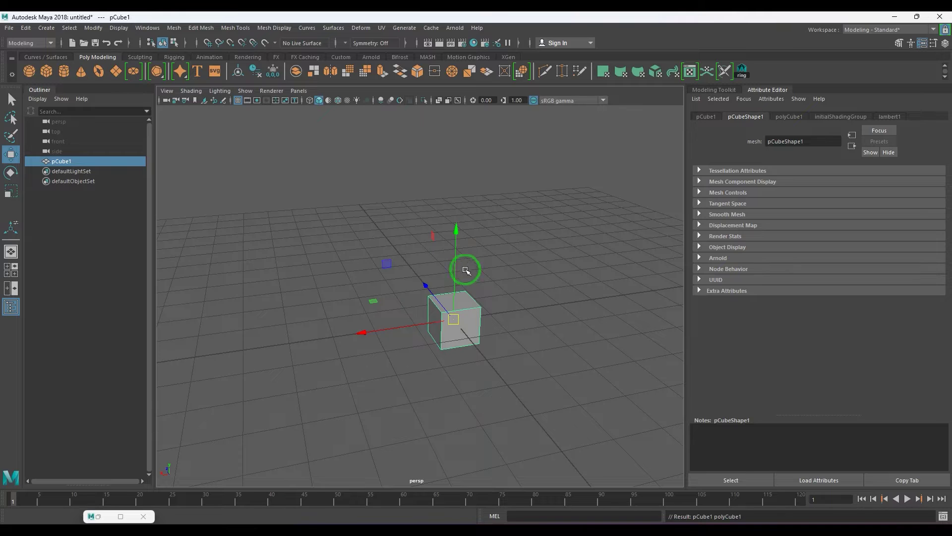
pyautogui.press('Delete')
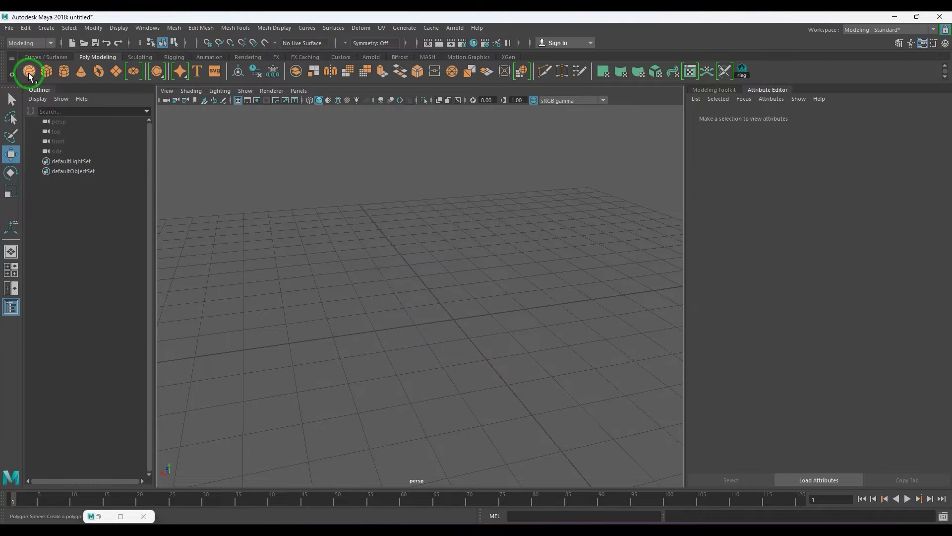
pyautogui.click(28, 71)
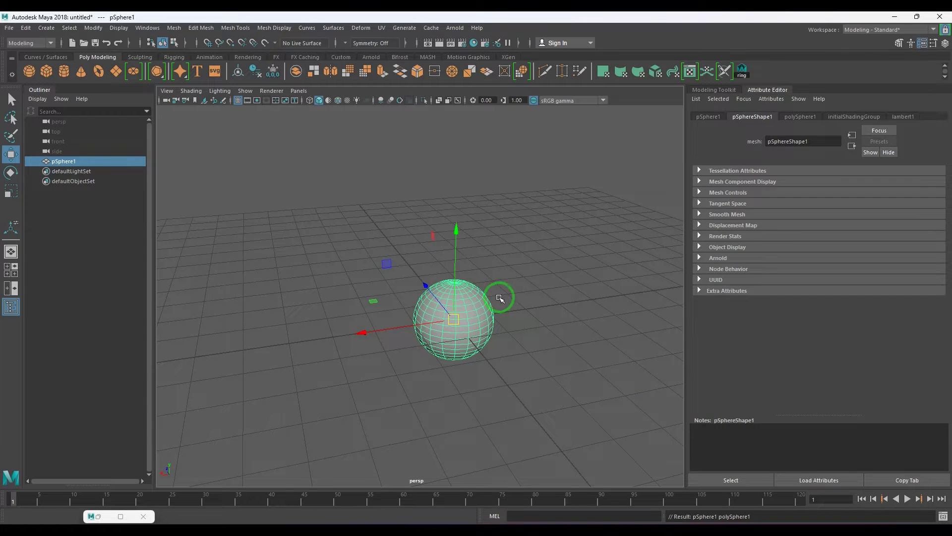
pyautogui.press('Delete')
# Step: Create a polygon cube at the origin and smooth it with 3 divisions
pyautogui.click(46, 71)
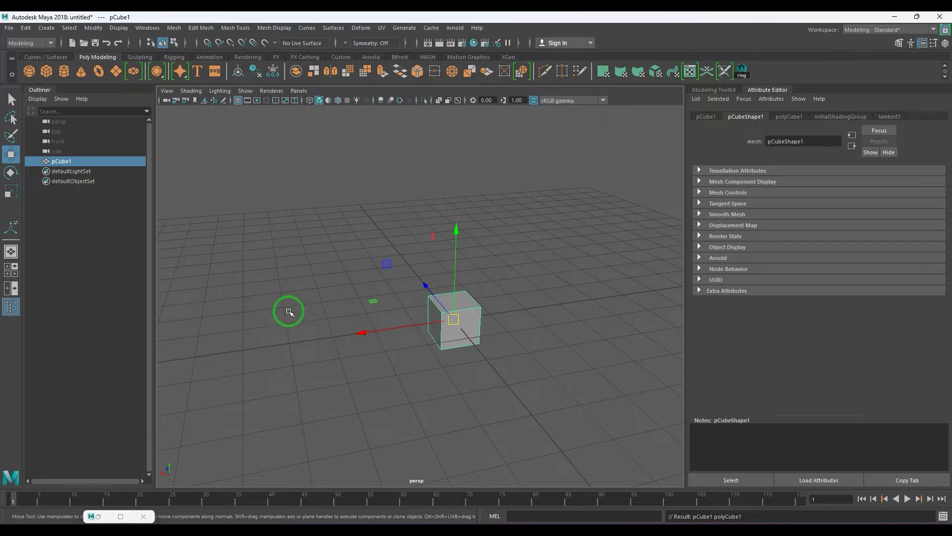
pyautogui.click(176, 30)
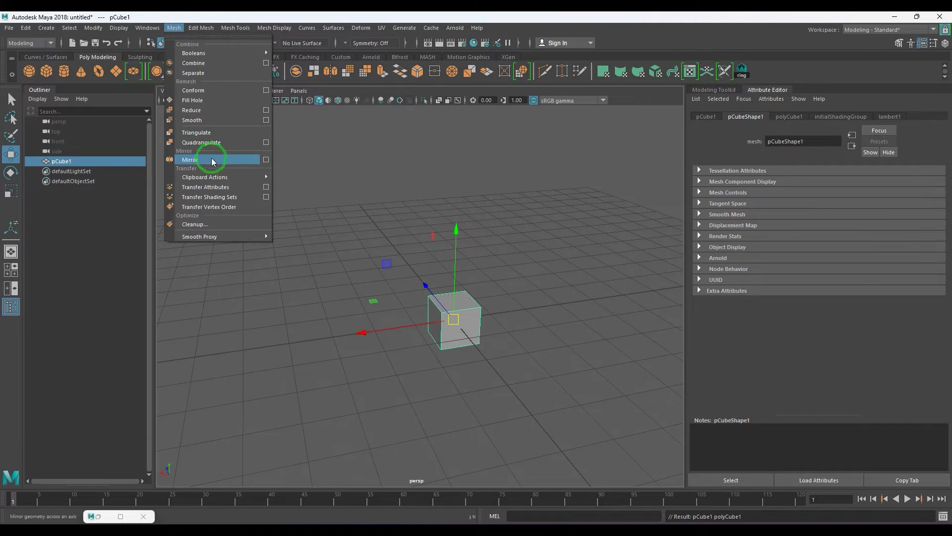
pyautogui.click(223, 120)
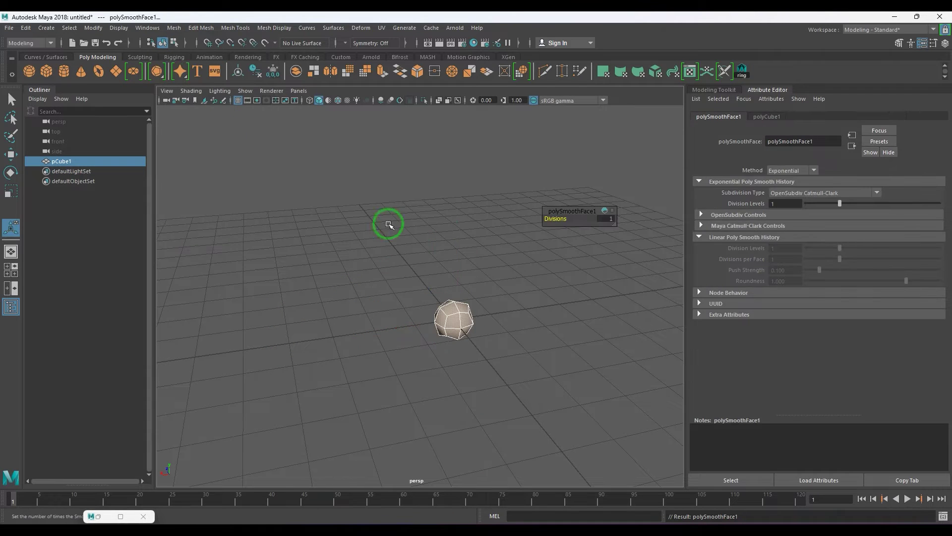
pyautogui.click(609, 219)
pyautogui.write('3')
pyautogui.press('Return')
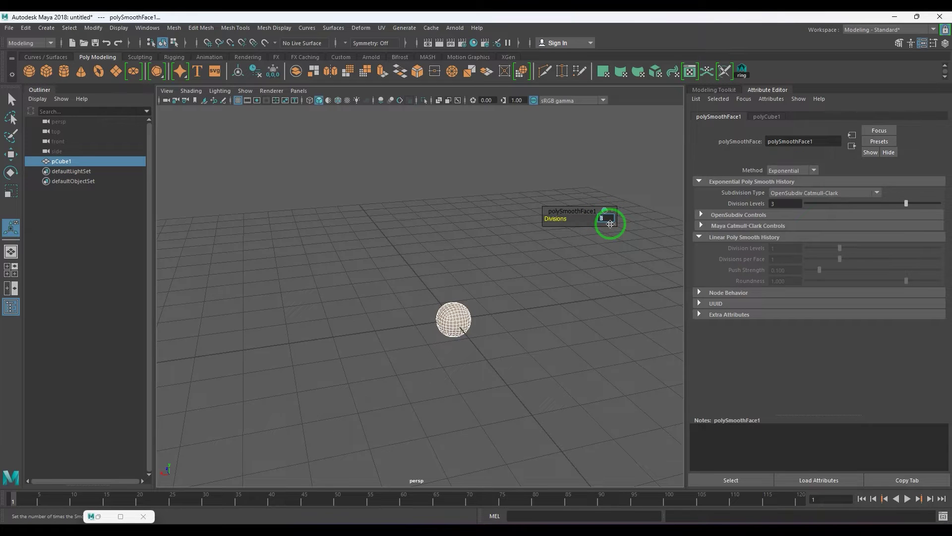
pyautogui.click(499, 356)
pyautogui.scroll(5, 499, 347)
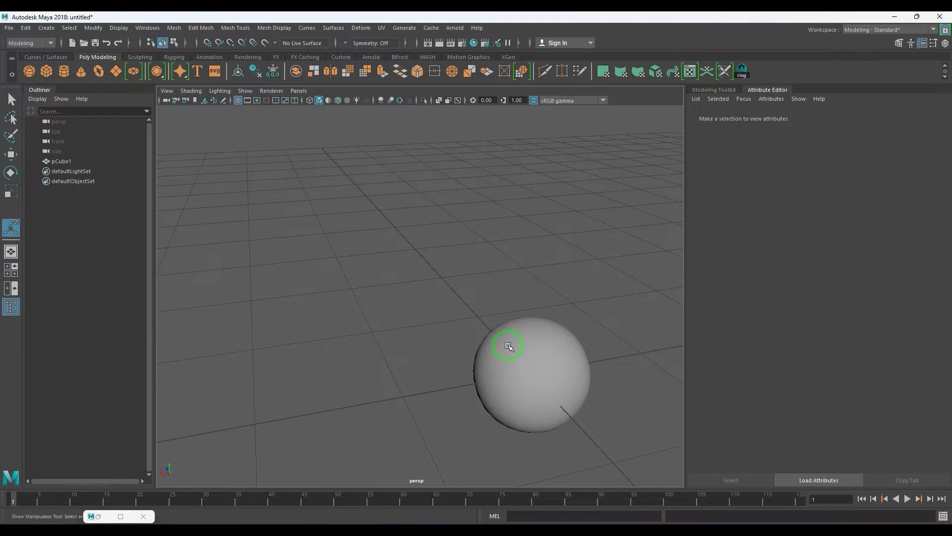
# Step: Undo the smoothing so the plain cube is restored
pyautogui.click(570, 387)
pyautogui.hotkey('ctrl', 'z')
pyautogui.hotkey('ctrl', 'z')
pyautogui.hotkey('ctrl', 'z')
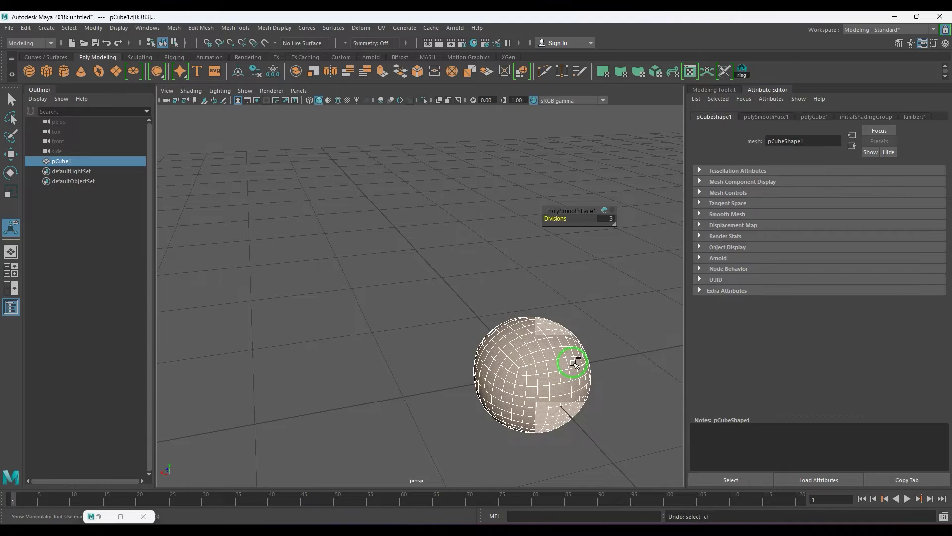
pyautogui.hotkey('ctrl', 'z')
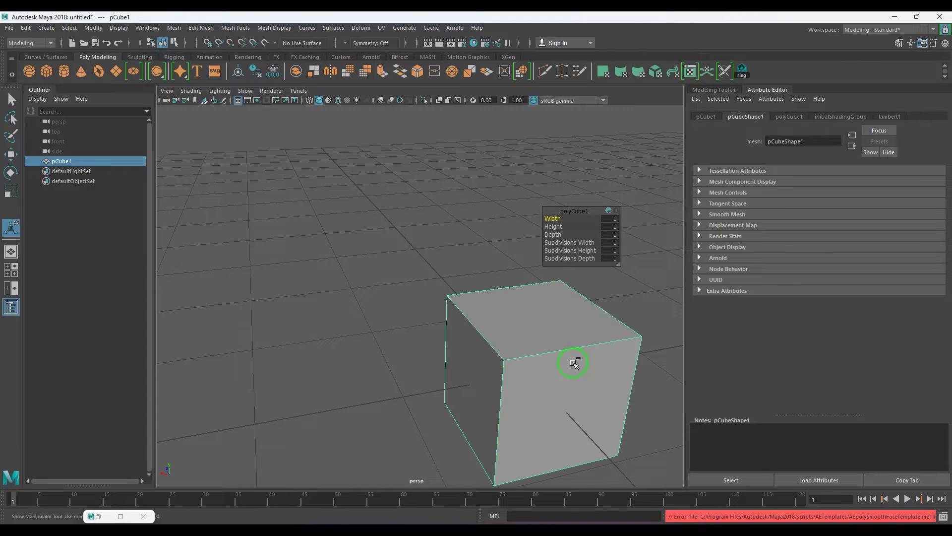
# Step: Set the cube's width, height and depth subdivisions to 3 each, keeping the cube selected
pyautogui.click(616, 243)
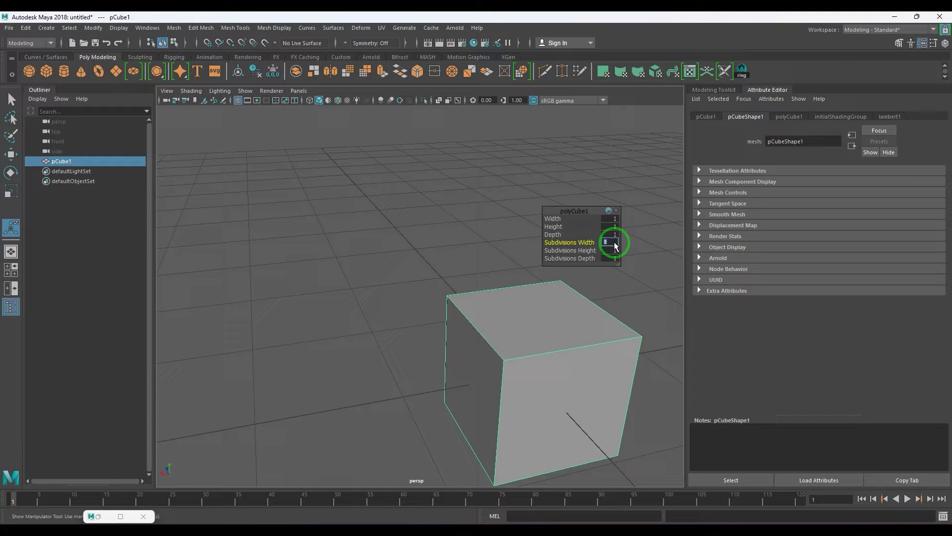
pyautogui.write('3')
pyautogui.press('Tab')
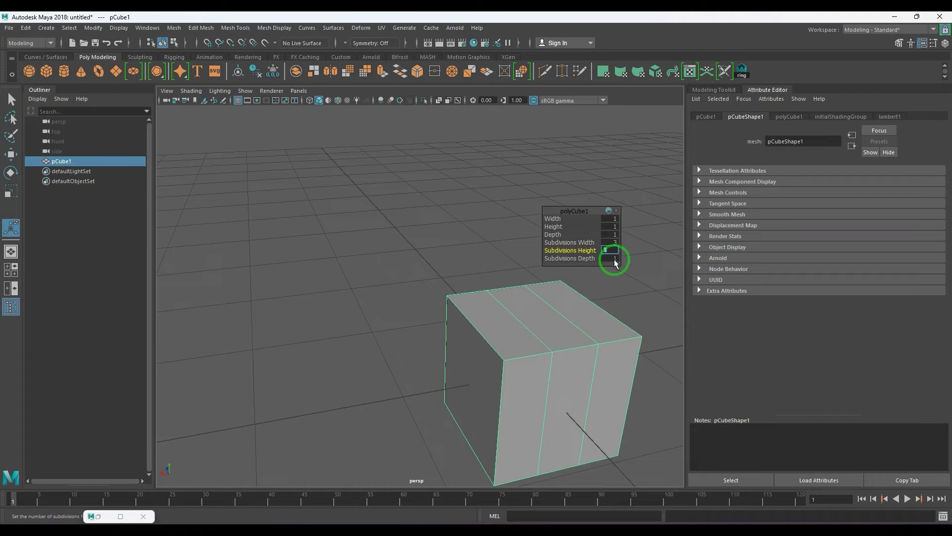
pyautogui.write('3')
pyautogui.press('Tab')
pyautogui.write('3')
pyautogui.press('Return')
pyautogui.click(442, 278)
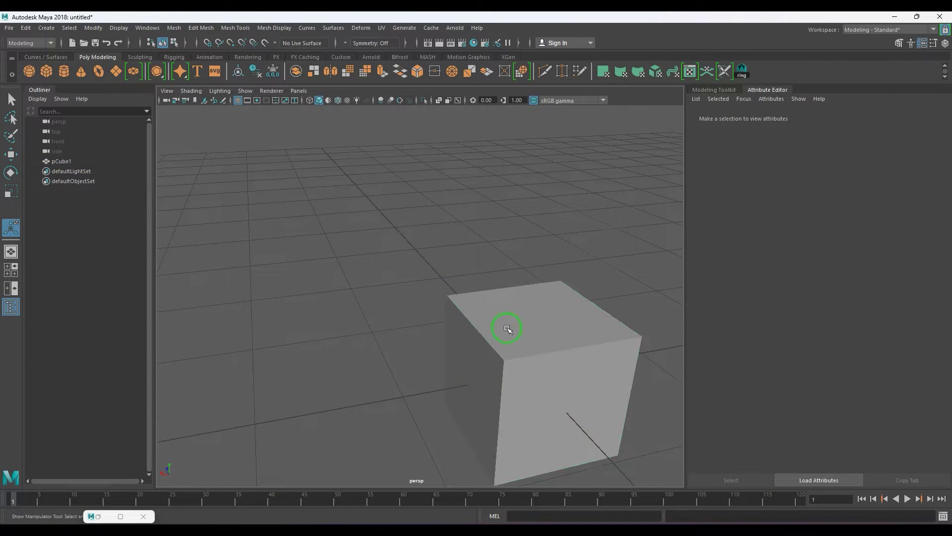
pyautogui.scroll(-4, 509, 331)
pyautogui.keyDown('alt'); pyautogui.moveTo(508, 342); pyautogui.dragTo(428, 306, button='middle'); pyautogui.keyUp('alt')
pyautogui.click(428, 302)
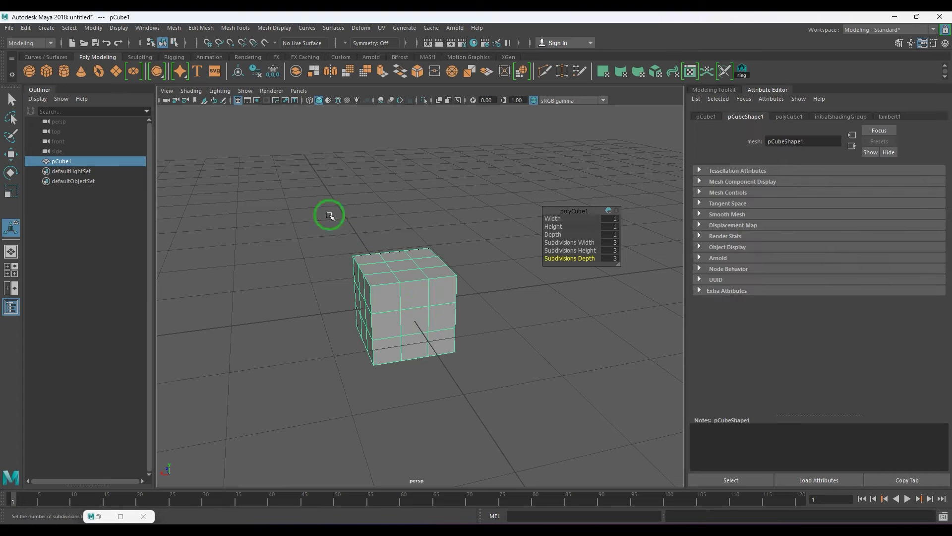
# Step: Switch to the Rigging menu set and apply a Sculpt deformer to the subdivided cube
pyautogui.click(30, 43)
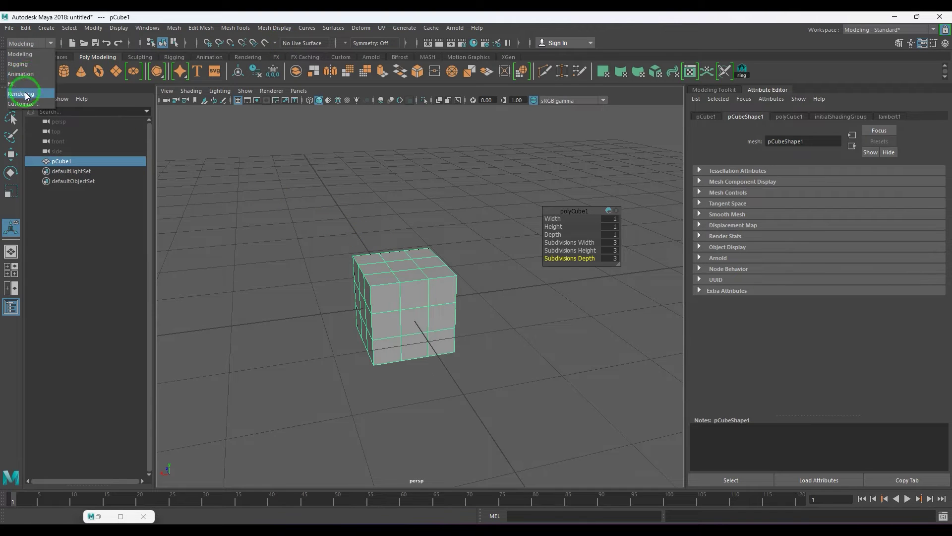
pyautogui.click(17, 64)
pyautogui.click(225, 28)
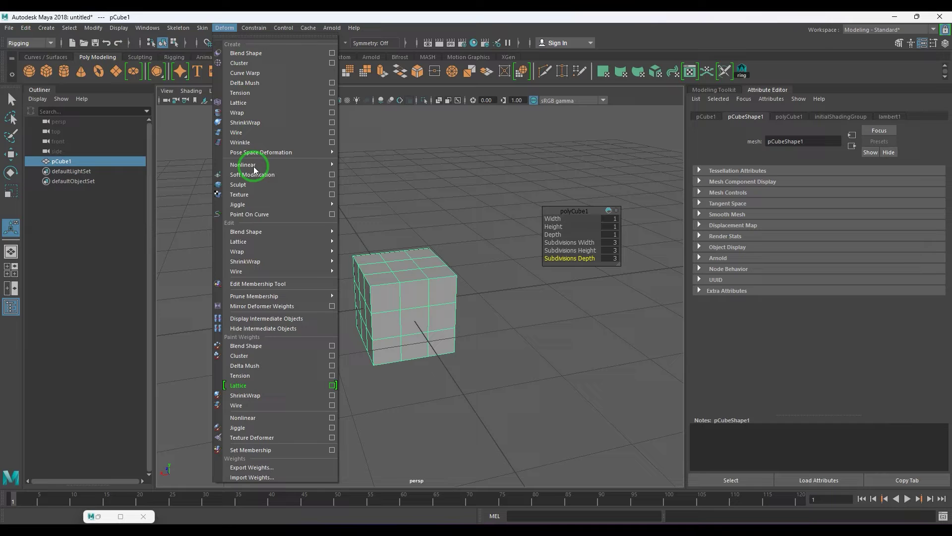
pyautogui.click(255, 185)
pyautogui.click(493, 293)
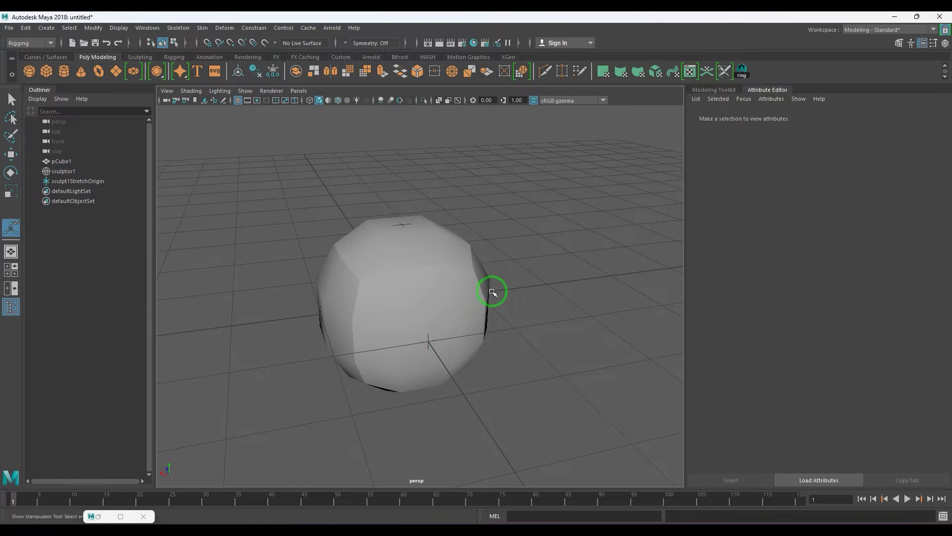
# Step: Delete the sculpted cube from the scene
pyautogui.click(464, 310)
pyautogui.moveTo(494, 311)
pyautogui.keyDown('alt'); pyautogui.mouseDown()
pyautogui.moveTo(578, 296)
pyautogui.moveTo(610, 276)
pyautogui.moveTo(495, 308)
pyautogui.mouseUp(); pyautogui.keyUp('alt')
pyautogui.press('Delete')
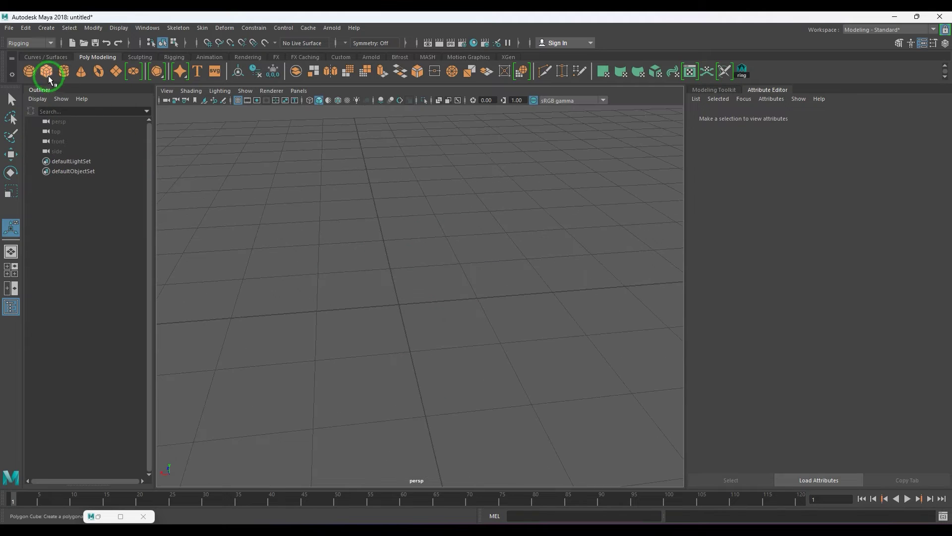
# Step: Create a new polygon cube, switch back to the Modeling menu set and smooth the cube with 2 divisions
pyautogui.click(47, 71)
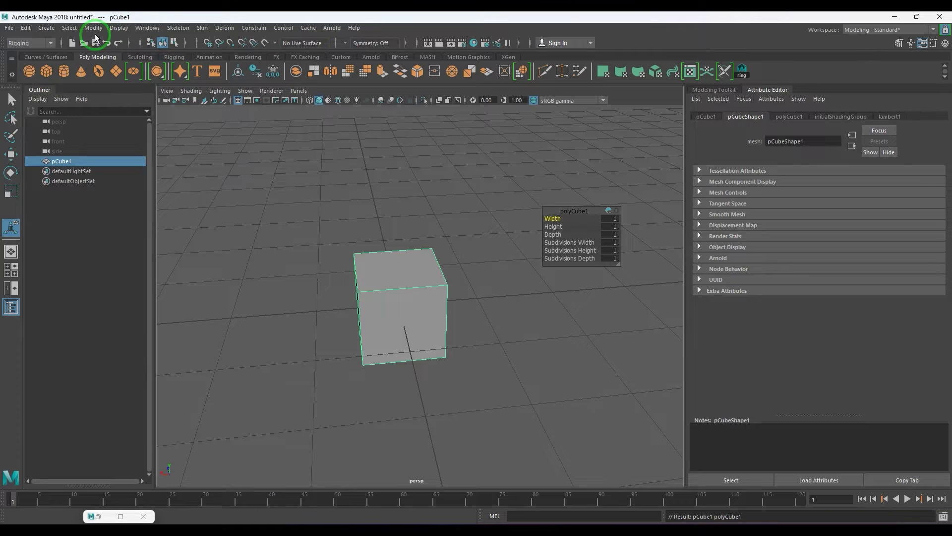
pyautogui.click(36, 46)
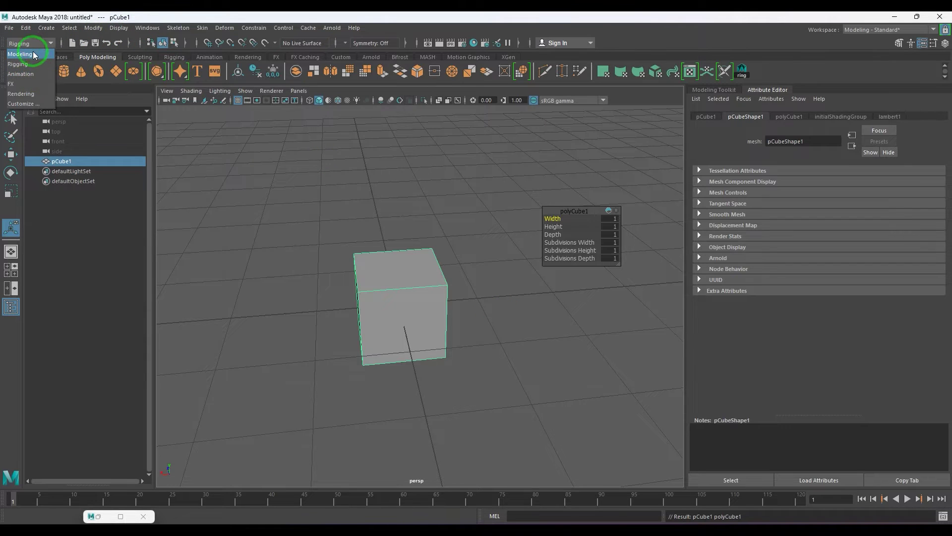
pyautogui.click(29, 35)
pyautogui.click(174, 27)
pyautogui.click(213, 128)
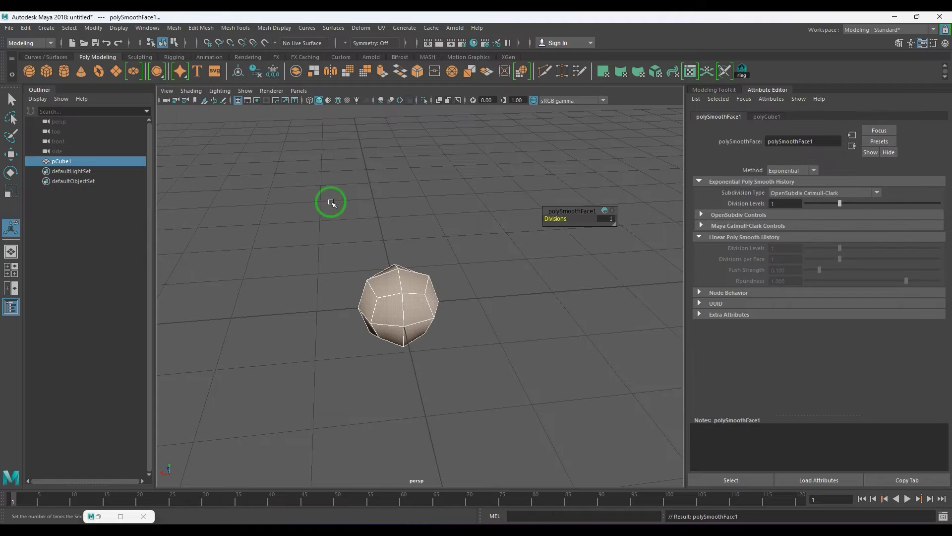
pyautogui.click(610, 218)
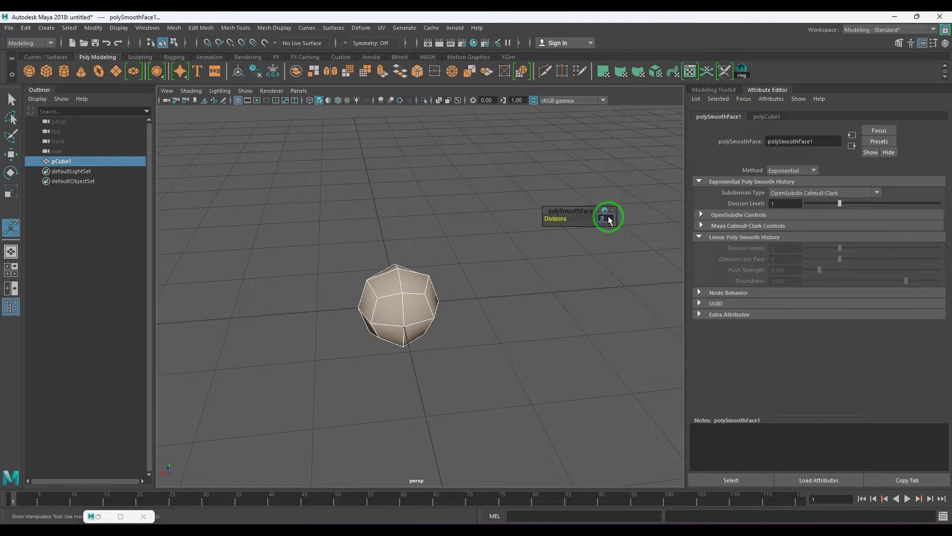
pyautogui.press('Return')
# Step: In the top view, delete the upper half of the ball's faces and the right half of the remainder, leaving a quarter
pyautogui.keyDown('alt'); pyautogui.moveTo(482, 341); pyautogui.dragTo(401, 320); pyautogui.keyUp('alt')
pyautogui.click(437, 333)
pyautogui.click(409, 290)
pyautogui.press('space')
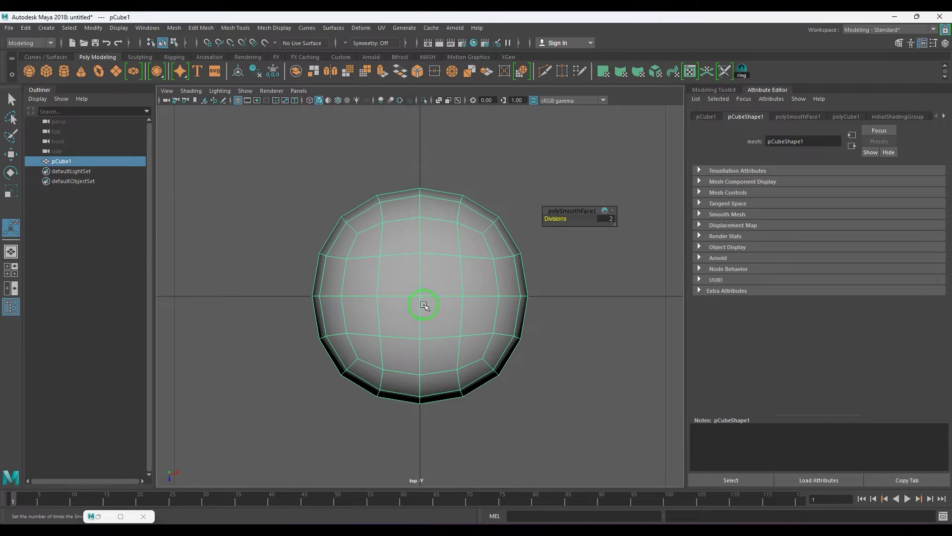
pyautogui.press('F11')
pyautogui.moveTo(276, 175); pyautogui.dragTo(545, 298)
pyautogui.press('Delete')
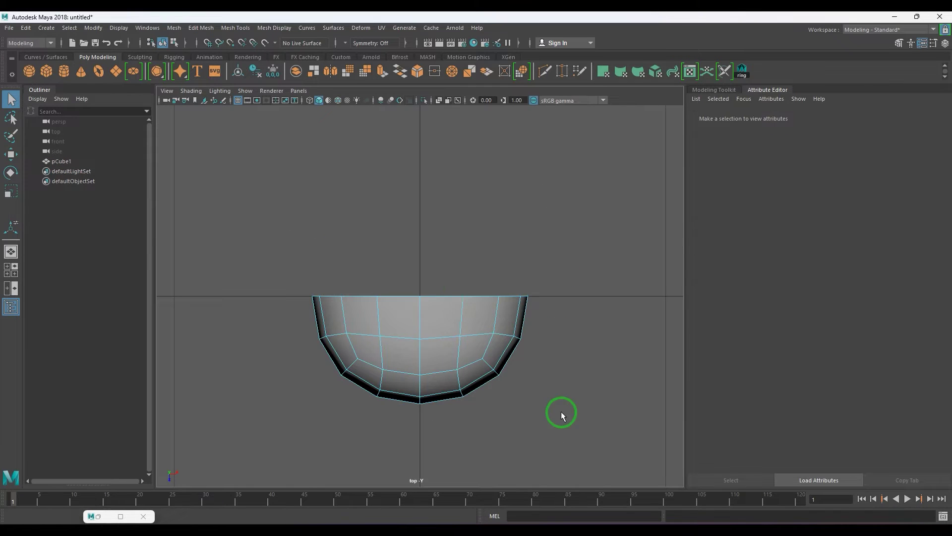
pyautogui.moveTo(540, 400); pyautogui.dragTo(424, 287)
pyautogui.press('Delete')
# Step: Delete the bottom half of the remaining quarter in another orthographic view, leaving one eighth, and return to object mode in perspective
pyautogui.press('space')
pyautogui.moveTo(472, 361); pyautogui.dragTo(327, 291)
pyautogui.press('Delete')
pyautogui.press('space')
pyautogui.moveTo(436, 319); pyautogui.dragTo(353, 325)
pyautogui.scroll(5, 416, 302)
pyautogui.press('F8')
pyautogui.keyDown('alt'); pyautogui.moveTo(380, 293); pyautogui.dragTo(402, 297); pyautogui.keyUp('alt')
pyautogui.scroll(3, 437, 268)
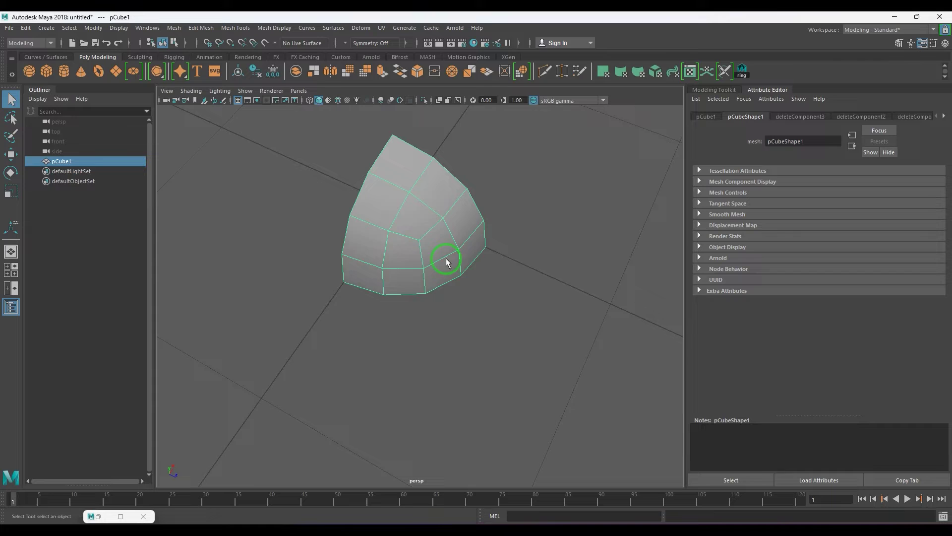
# Step: With Multi-Cut, connect the central three-edge vertex to the opposite corner of its adjoining quad, and prepare to move vertices
pyautogui.keyDown('alt'); pyautogui.moveTo(446, 258); pyautogui.dragTo(475, 305); pyautogui.keyUp('alt')
pyautogui.moveTo(496, 242); pyautogui.dragTo(436, 242, button='right')
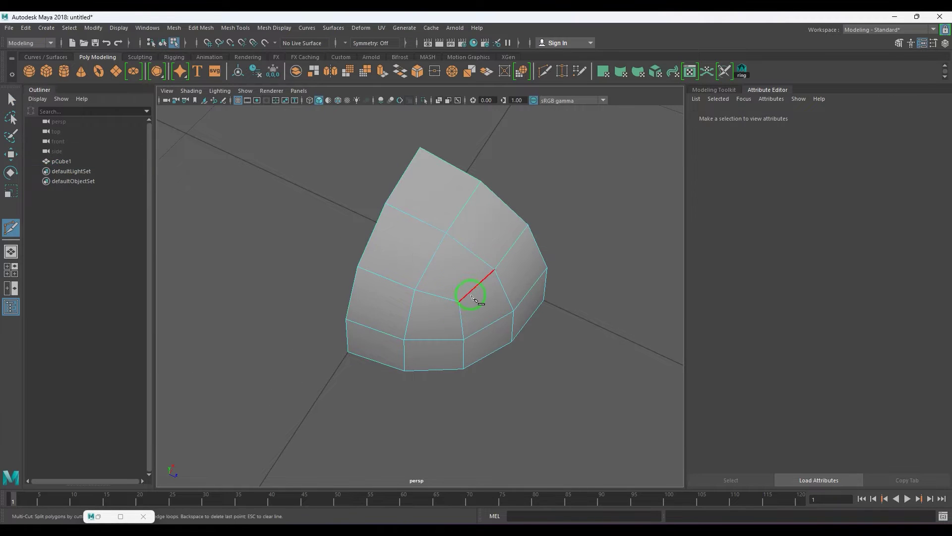
pyautogui.click(446, 235)
pyautogui.rightClick(446, 253)
pyautogui.press('w')
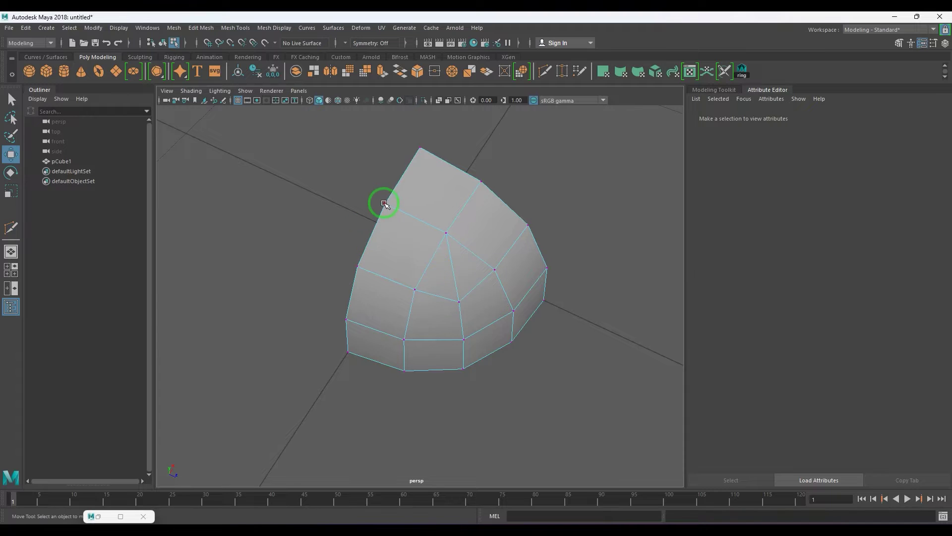
# Step: Slide the border vertex beside the top corner about 0.11 toward that corner, with the move axis aligned to its edge, and return to object mode
pyautogui.click(385, 202)
pyautogui.moveTo(405, 276)
pyautogui.keyDown('alt'); pyautogui.mouseDown()
pyautogui.moveTo(405, 221)
pyautogui.moveTo(404, 259)
pyautogui.mouseUp(); pyautogui.keyUp('alt')
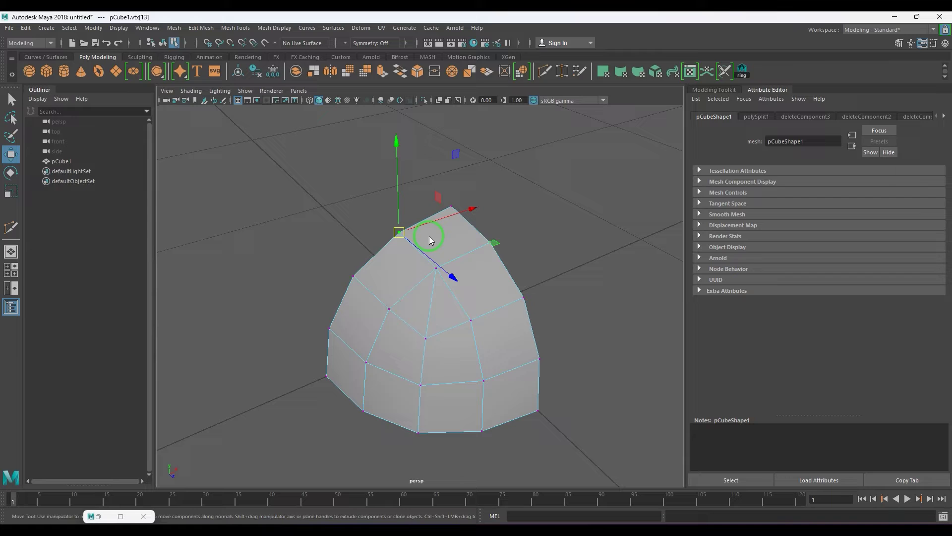
pyautogui.press('w')
pyautogui.click(429, 237)
pyautogui.click(475, 221)
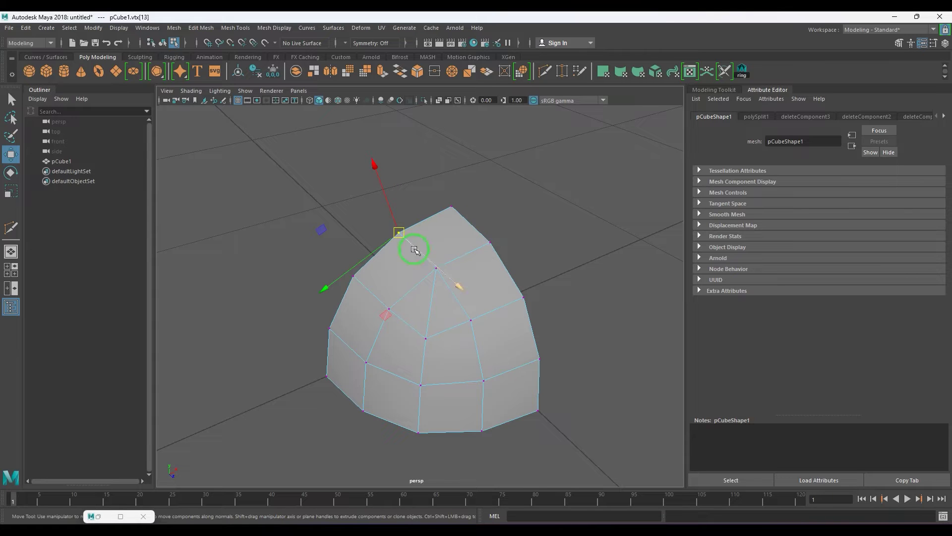
pyautogui.moveTo(349, 270); pyautogui.dragTo(370, 260)
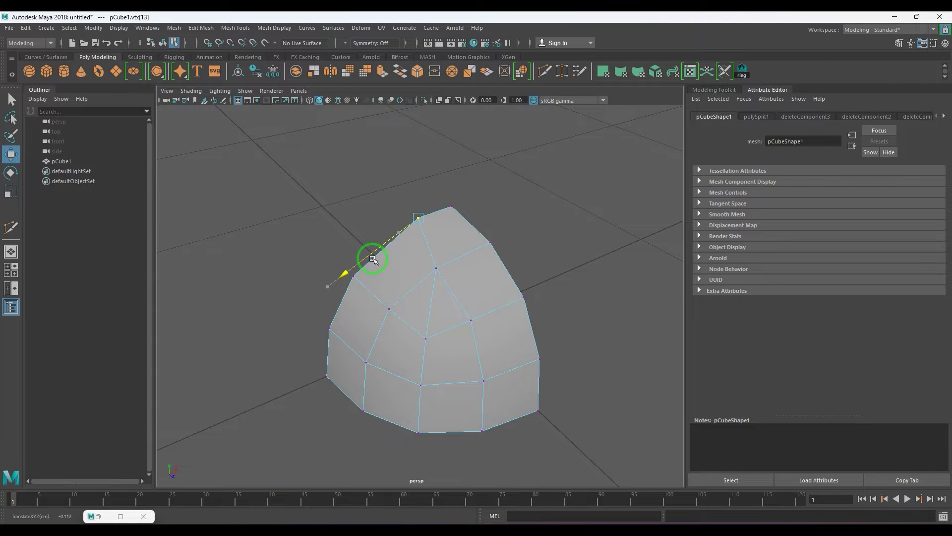
pyautogui.keyDown('alt'); pyautogui.moveTo(416, 278); pyautogui.dragTo(439, 291); pyautogui.keyUp('alt')
pyautogui.moveTo(494, 262); pyautogui.dragTo(458, 264)
pyautogui.hotkey('ctrl', 'z')
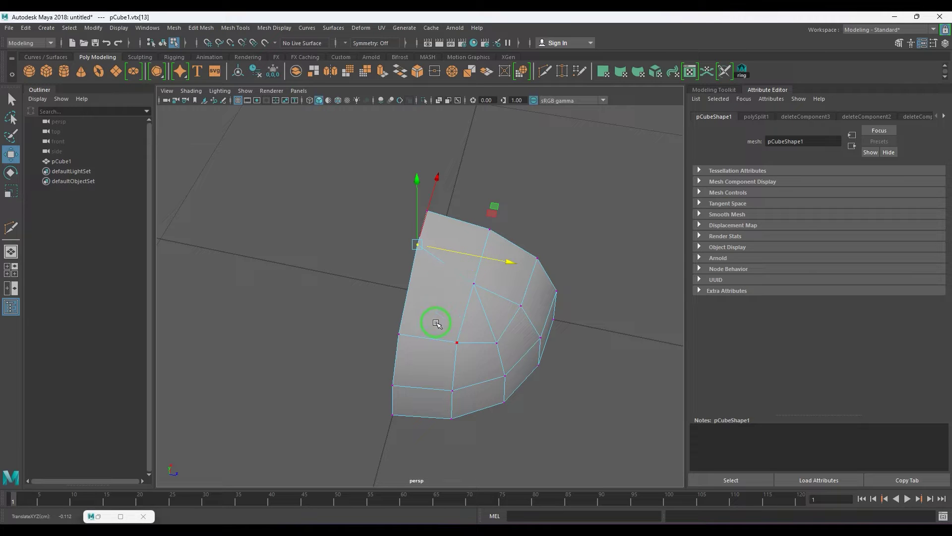
pyautogui.press('F8')
pyautogui.moveTo(476, 323)
pyautogui.keyDown('alt'); pyautogui.mouseDown()
pyautogui.moveTo(433, 319)
pyautogui.moveTo(481, 320)
pyautogui.mouseUp(); pyautogui.keyUp('alt')
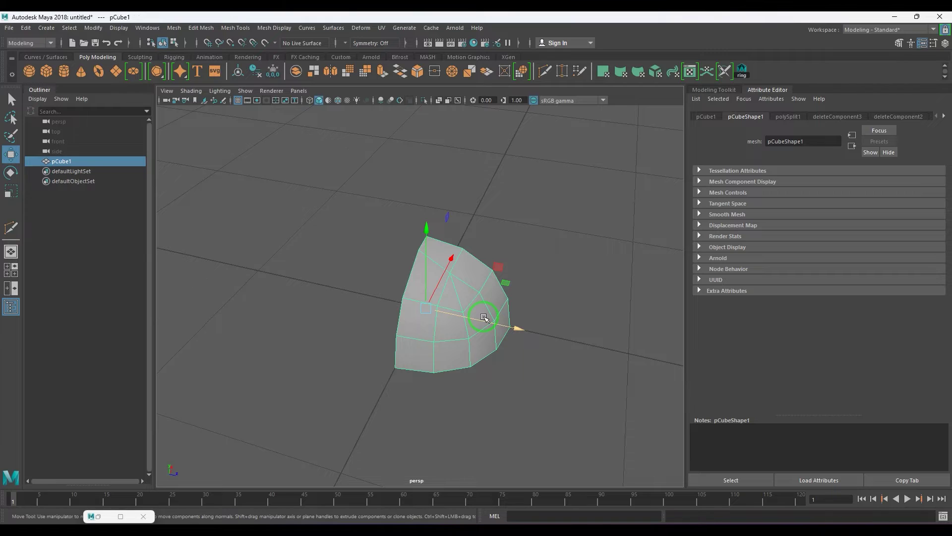
# Step: Mirror the one-eighth piece across the world Z axis in the negative direction, combining it with the original and merging border vertices
pyautogui.click(174, 27)
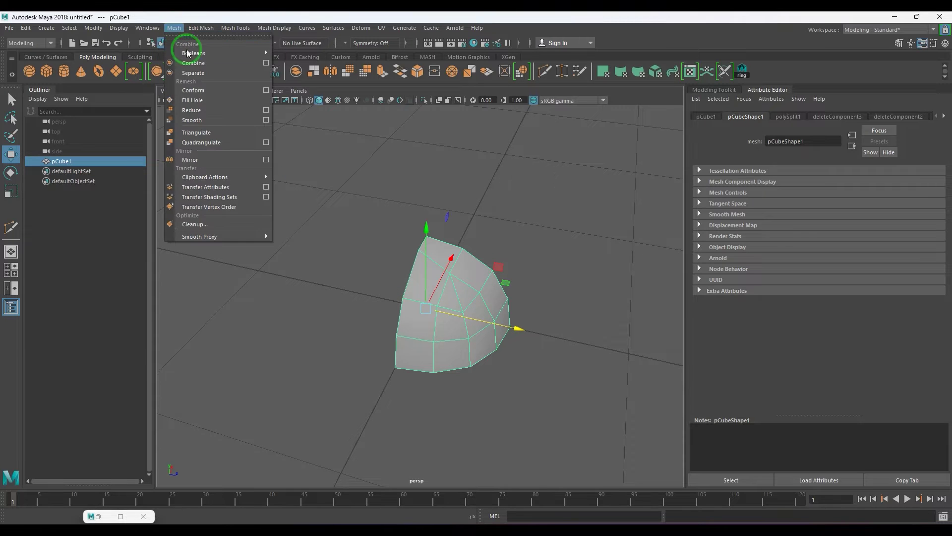
pyautogui.click(266, 156)
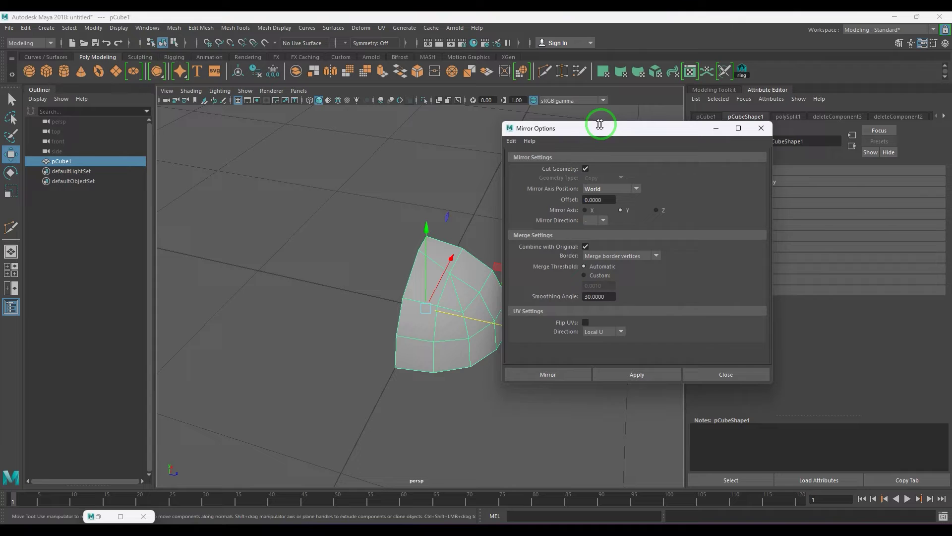
pyautogui.moveTo(602, 124); pyautogui.dragTo(757, 83)
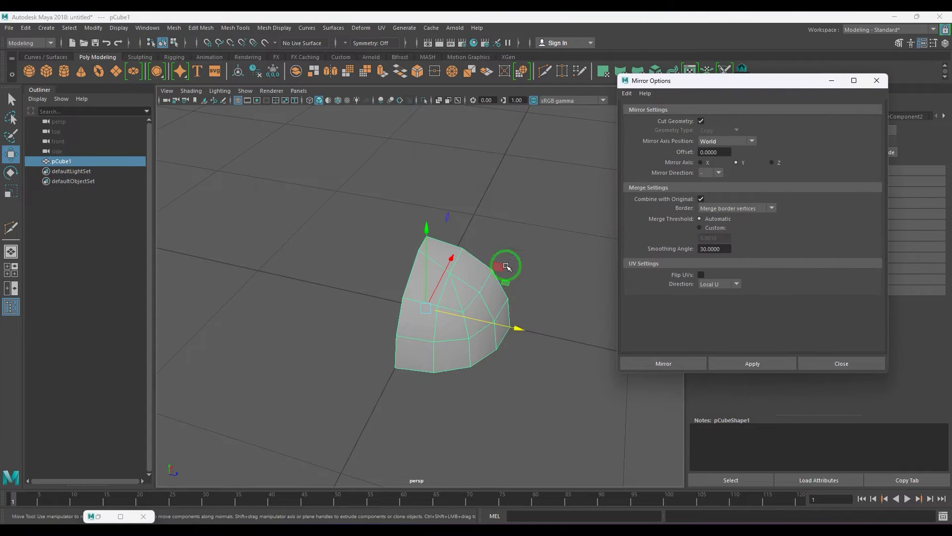
pyautogui.click(426, 307)
pyautogui.keyDown('alt'); pyautogui.moveTo(427, 308); pyautogui.dragTo(460, 329); pyautogui.keyUp('alt')
pyautogui.keyDown('alt'); pyautogui.moveTo(476, 290); pyautogui.dragTo(470, 306); pyautogui.keyUp('alt')
pyautogui.hotkey('ctrl', 'z')
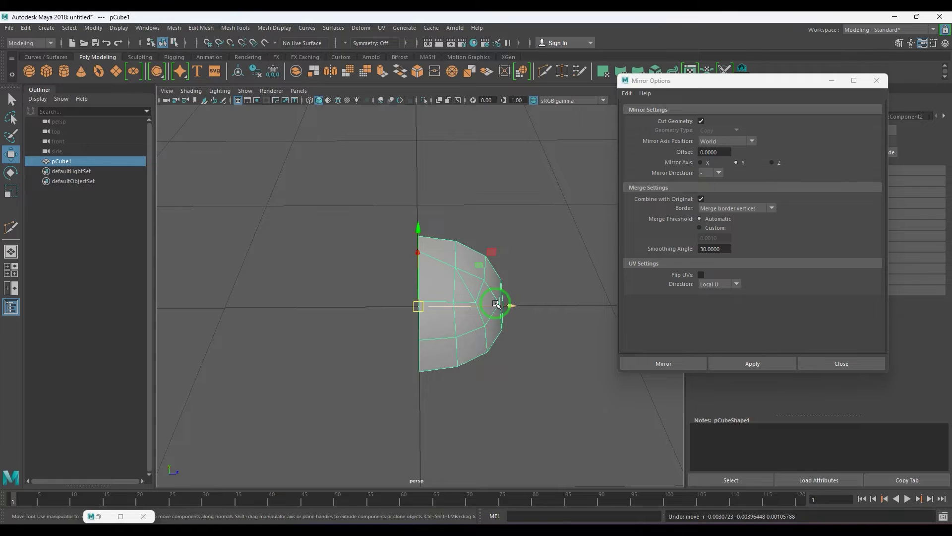
pyautogui.click(772, 163)
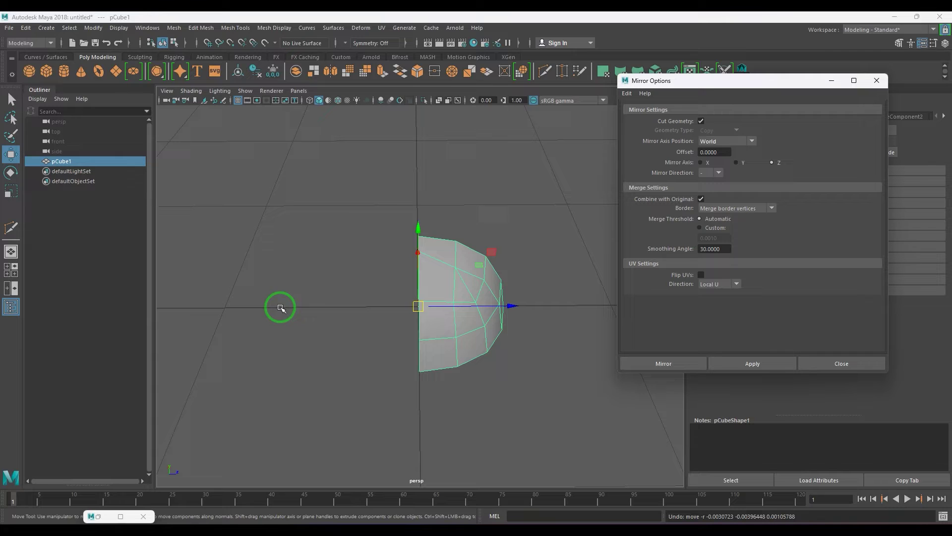
pyautogui.click(742, 363)
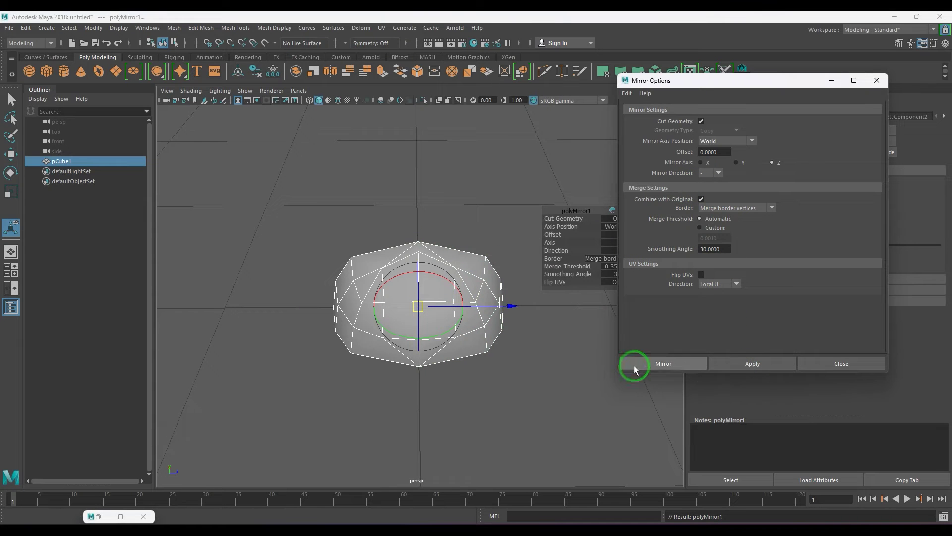
# Step: Set the Z mirror's merge threshold to 0.1 and delete the mesh's construction history
pyautogui.keyDown('alt'); pyautogui.moveTo(439, 351); pyautogui.dragTo(496, 335); pyautogui.keyUp('alt')
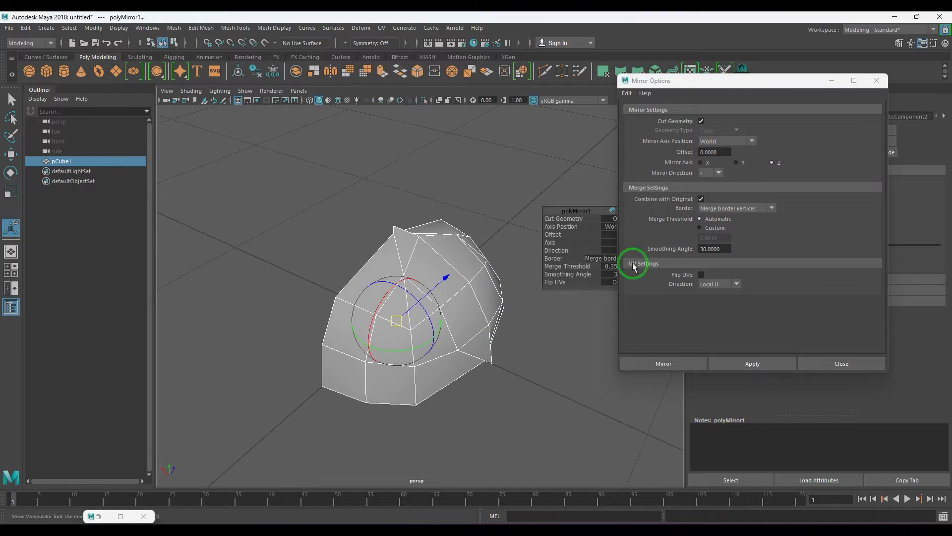
pyautogui.moveTo(726, 91); pyautogui.dragTo(808, 92)
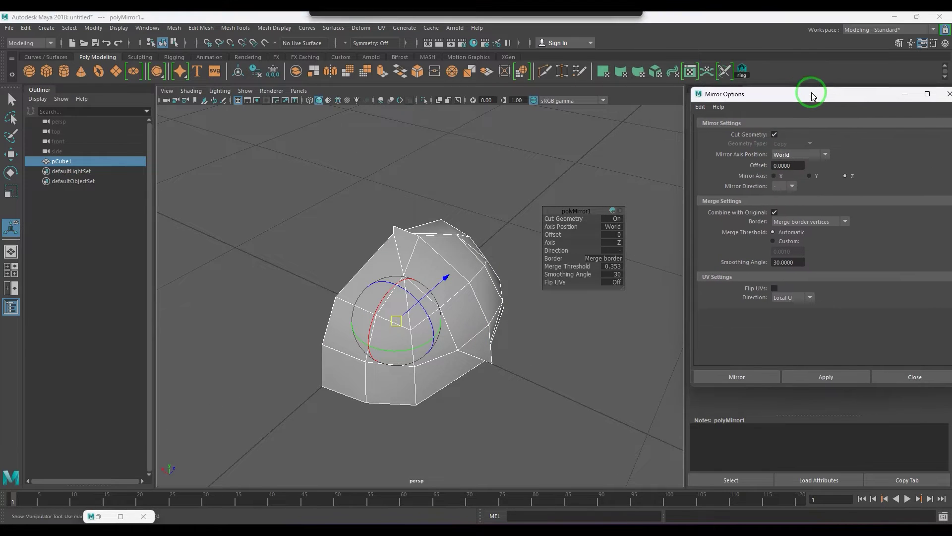
pyautogui.click(612, 267)
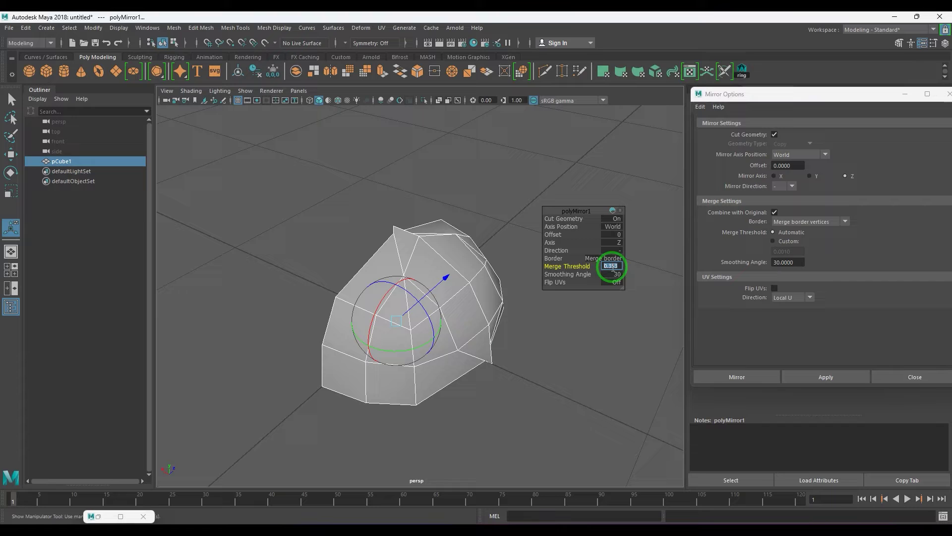
pyautogui.write('1')
pyautogui.press('Return')
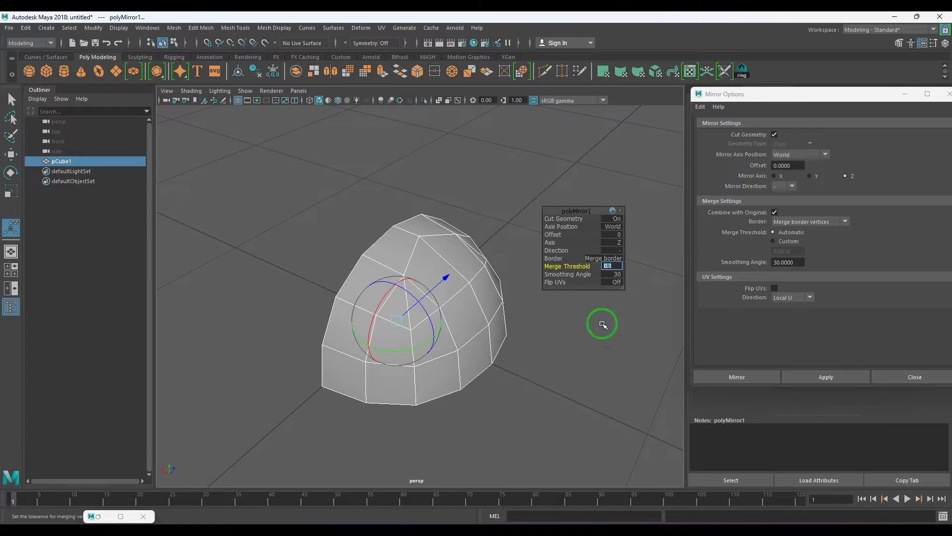
pyautogui.click(454, 339)
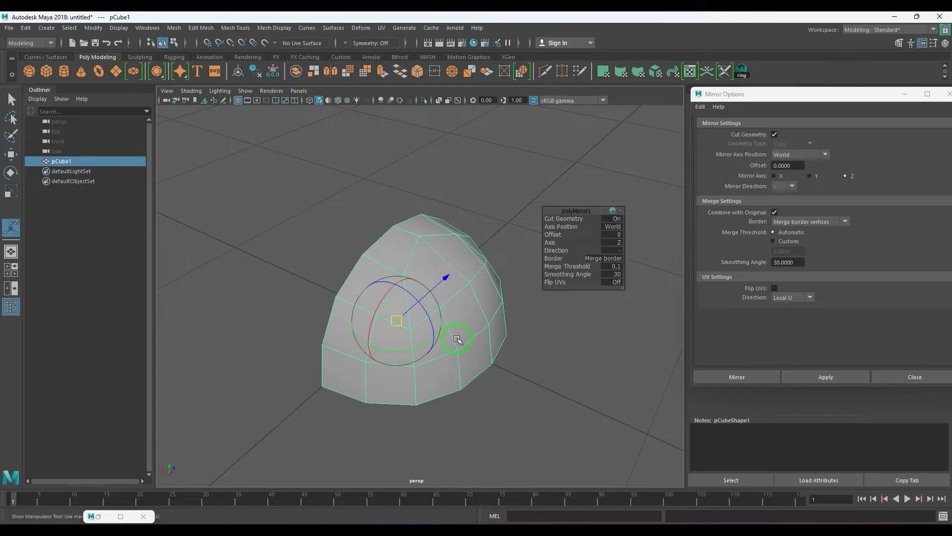
pyautogui.hotkey('alt', 'shift', 'd')
# Step: Mirror the quarter ball across the world X axis in the positive direction and delete its history
pyautogui.keyDown('alt'); pyautogui.moveTo(513, 306); pyautogui.dragTo(500, 308, button='middle'); pyautogui.keyUp('alt')
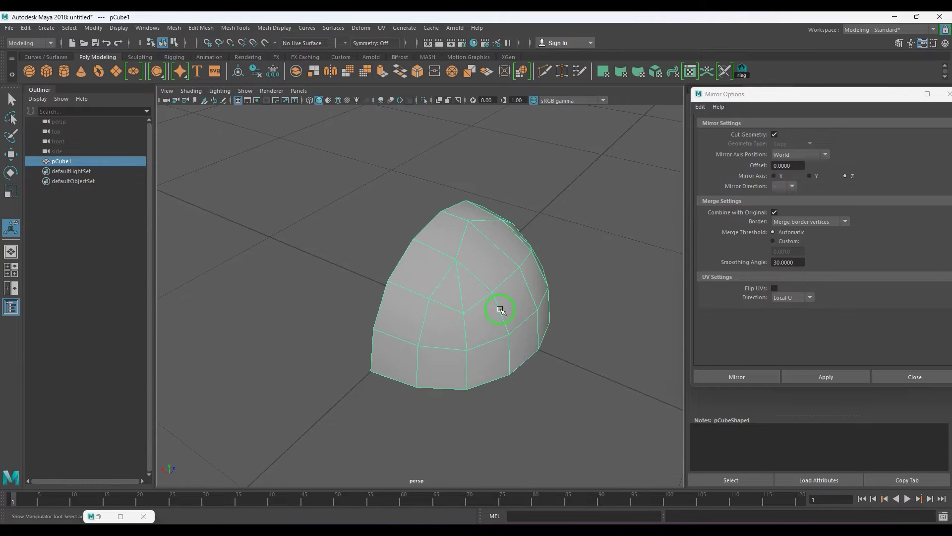
pyautogui.press('w')
pyautogui.moveTo(500, 310)
pyautogui.keyDown('alt'); pyautogui.mouseDown()
pyautogui.moveTo(478, 313)
pyautogui.moveTo(498, 304)
pyautogui.mouseUp(); pyautogui.keyUp('alt')
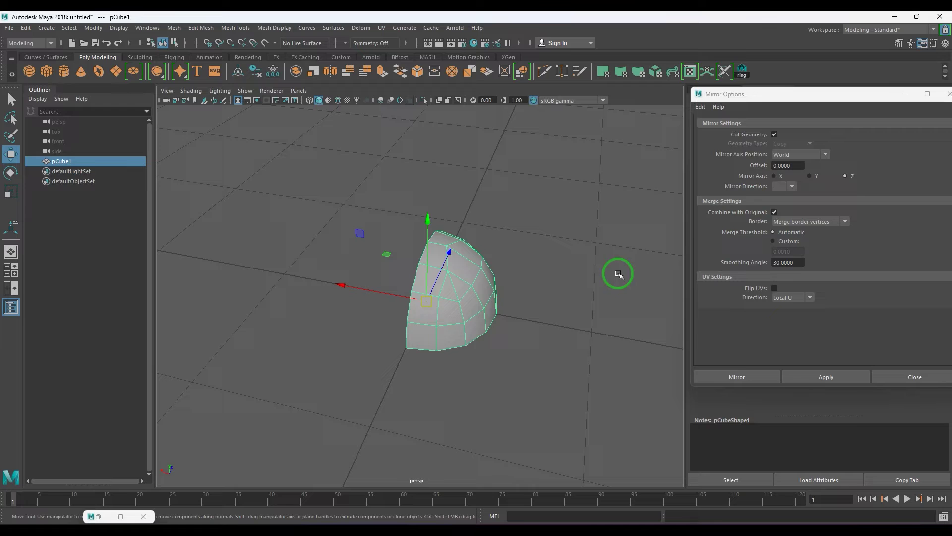
pyautogui.click(775, 176)
pyautogui.click(780, 198)
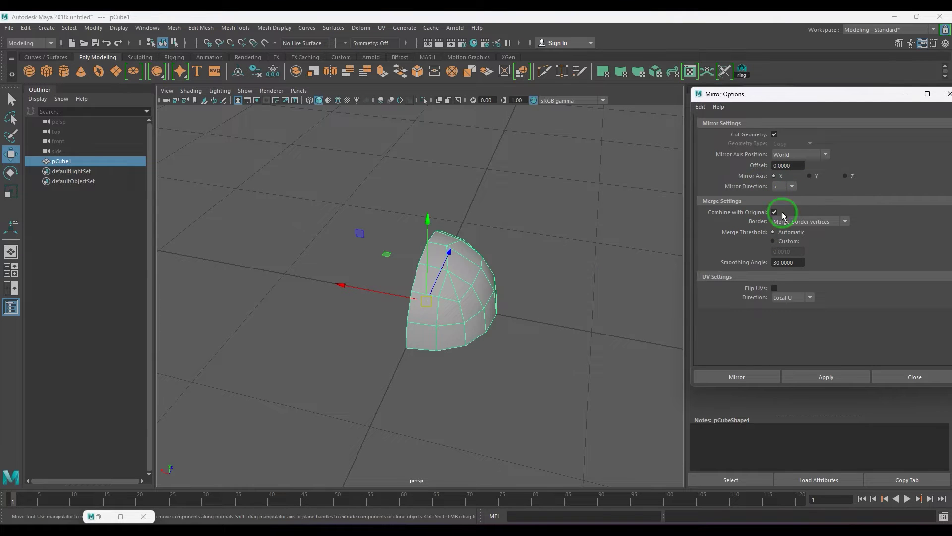
pyautogui.click(806, 377)
pyautogui.click(463, 306)
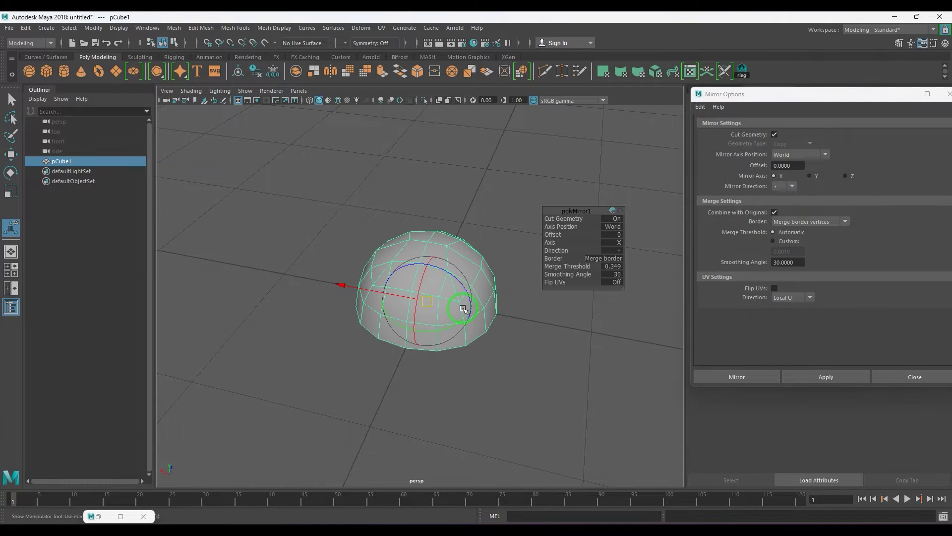
pyautogui.hotkey('alt', 'shift', 'd')
# Step: Mirror the half ball across the world Y axis in the negative direction, close the mirror options and delete the history
pyautogui.keyDown('alt'); pyautogui.moveTo(487, 311); pyautogui.dragTo(441, 325); pyautogui.keyUp('alt')
pyautogui.press('w')
pyautogui.click(812, 176)
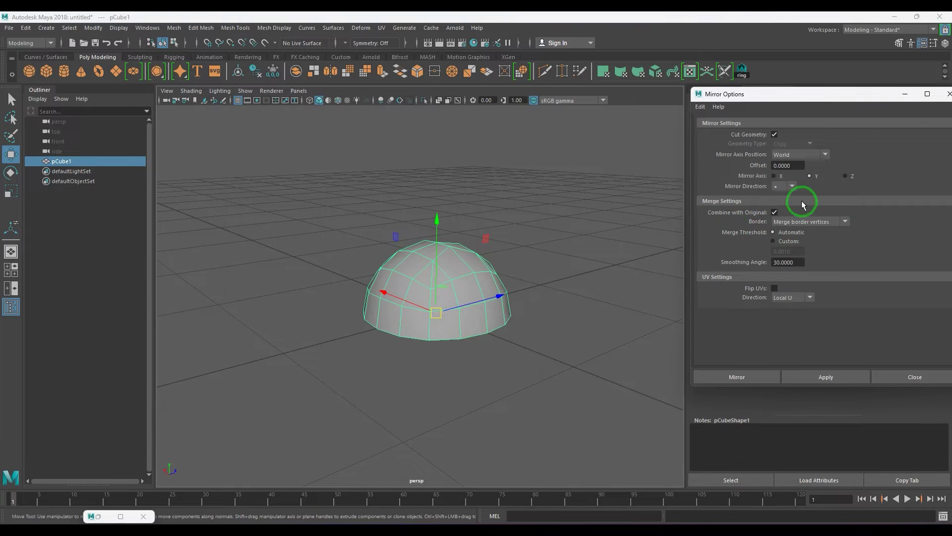
pyautogui.click(785, 209)
pyautogui.click(800, 378)
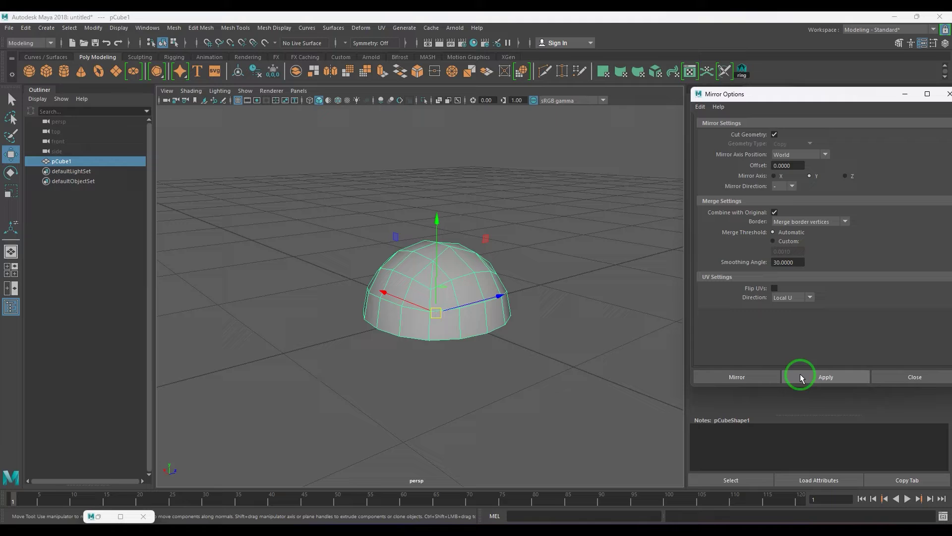
pyautogui.click(751, 377)
pyautogui.click(534, 397)
pyautogui.click(439, 342)
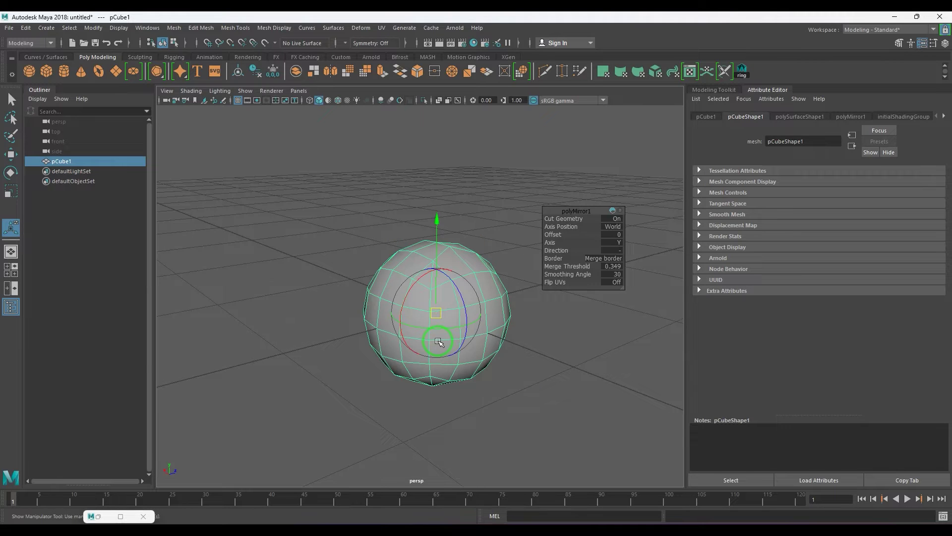
pyautogui.hotkey('alt', 'shift', 'd')
# Step: Select the edges that form the basketball's seam lines all around the sphere, with the viewport's color management switched off
pyautogui.keyDown('alt'); pyautogui.moveTo(567, 307); pyautogui.dragTo(441, 342); pyautogui.keyUp('alt')
pyautogui.keyDown('alt'); pyautogui.moveTo(441, 343); pyautogui.dragTo(478, 327, button='right'); pyautogui.keyUp('alt')
pyautogui.click(479, 331)
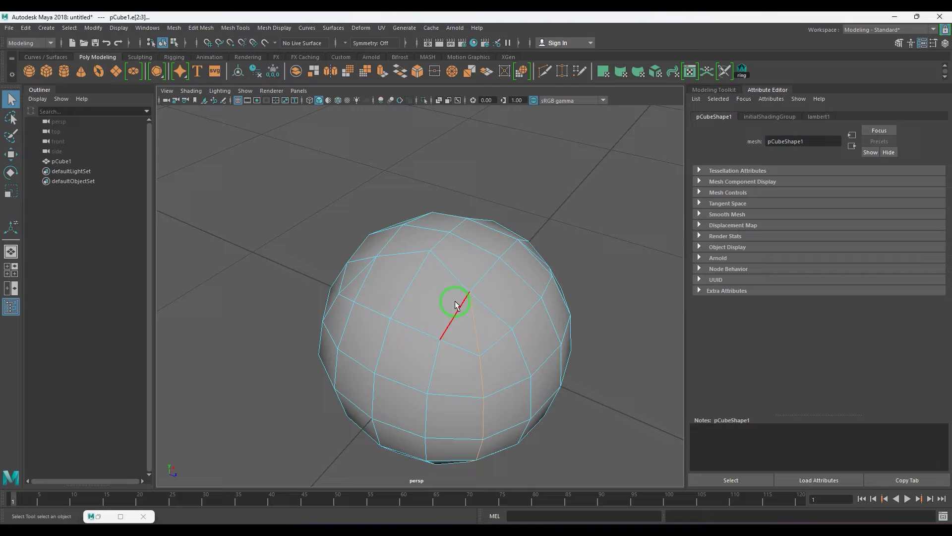
pyautogui.click(532, 100)
pyautogui.click(533, 101)
pyautogui.click(533, 100)
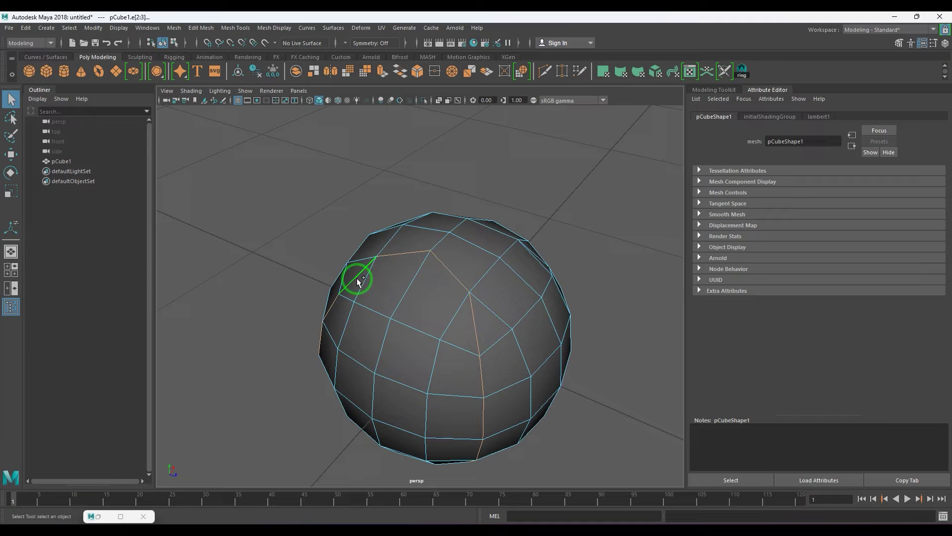
pyautogui.keyDown('alt'); pyautogui.moveTo(357, 277); pyautogui.dragTo(421, 333); pyautogui.keyUp('alt')
pyautogui.keyDown('alt'); pyautogui.moveTo(472, 315); pyautogui.dragTo(412, 314); pyautogui.keyUp('alt')
pyautogui.keyDown('alt'); pyautogui.moveTo(416, 255); pyautogui.dragTo(438, 270); pyautogui.keyUp('alt')
pyautogui.keyDown('alt'); pyautogui.moveTo(414, 378); pyautogui.dragTo(407, 330); pyautogui.keyUp('alt')
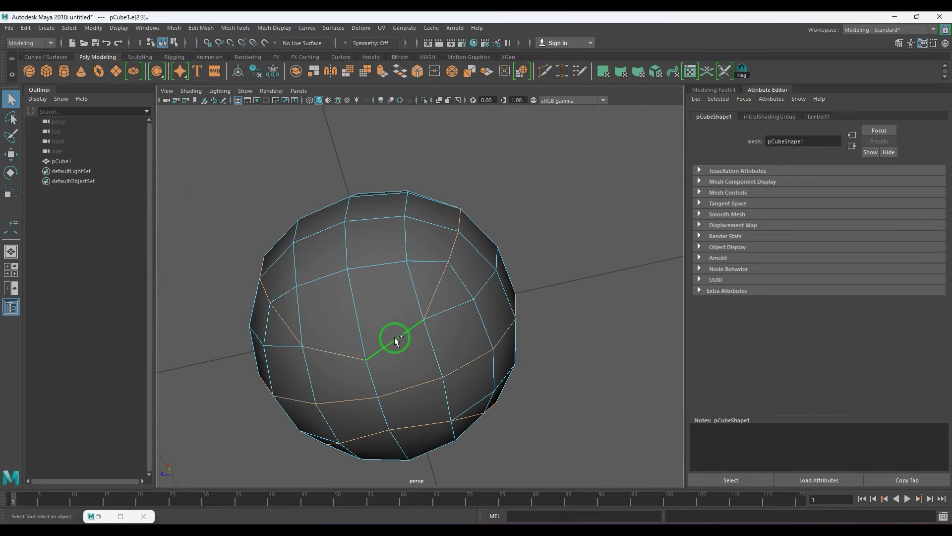
pyautogui.keyDown('alt'); pyautogui.moveTo(378, 389); pyautogui.dragTo(489, 318); pyautogui.keyUp('alt')
# Step: Bevel the selected seam edges with a fraction of 0.1
pyautogui.click(201, 27)
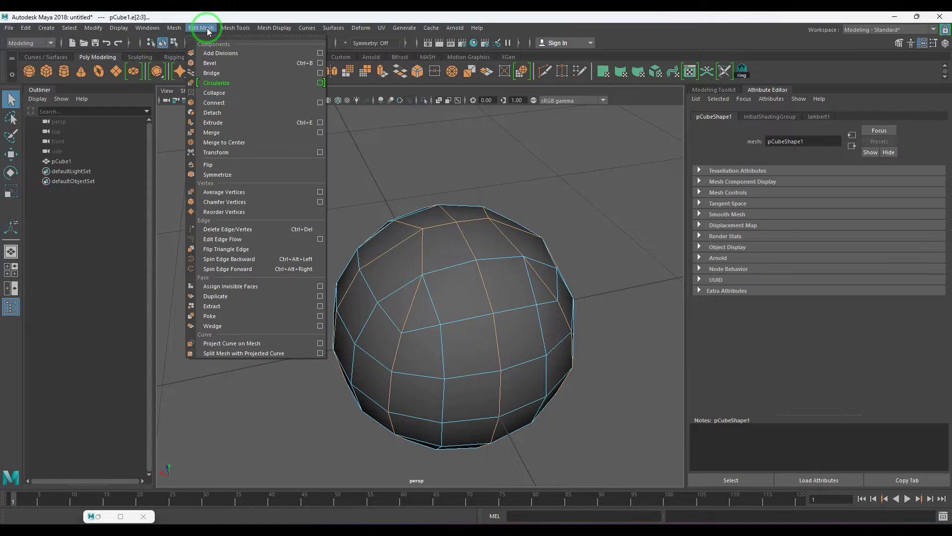
pyautogui.click(218, 60)
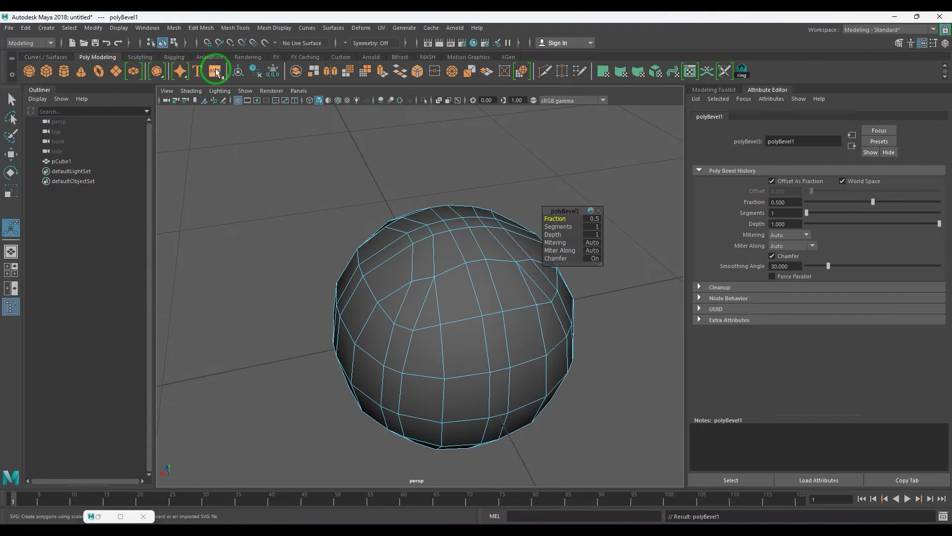
pyautogui.click(593, 218)
pyautogui.write('0.')
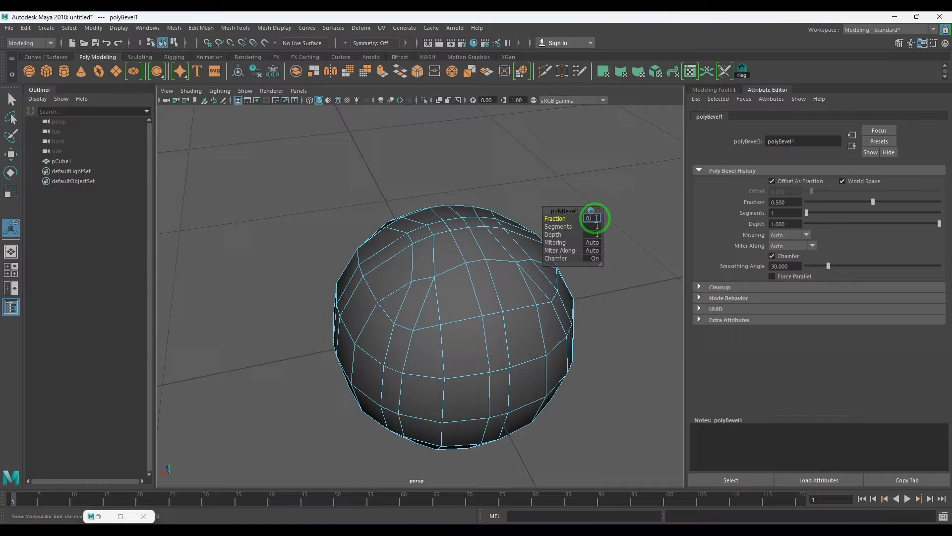
pyautogui.write('1')
pyautogui.press('Return')
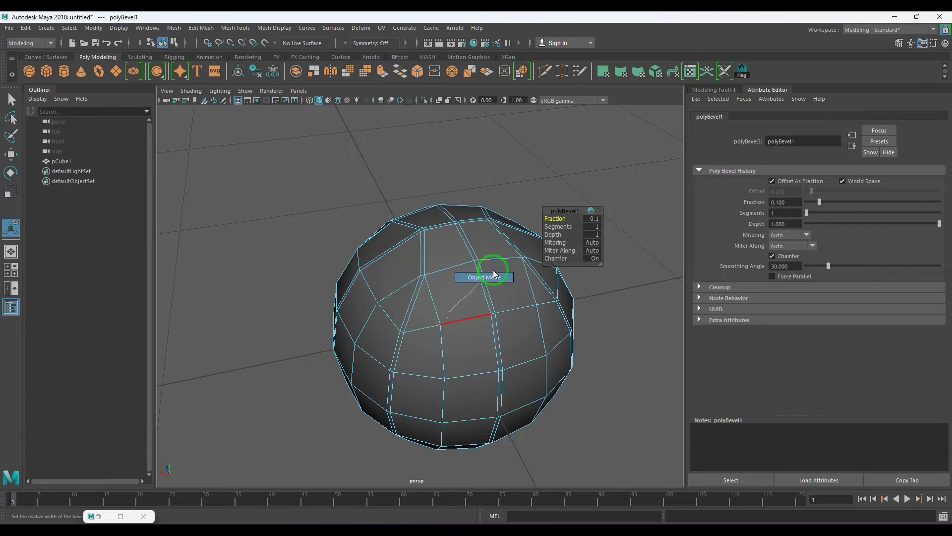
# Step: Return to object mode and smooth the beveled ball with 1 division
pyautogui.moveTo(494, 271); pyautogui.dragTo(491, 276, button='right')
pyautogui.click(474, 300)
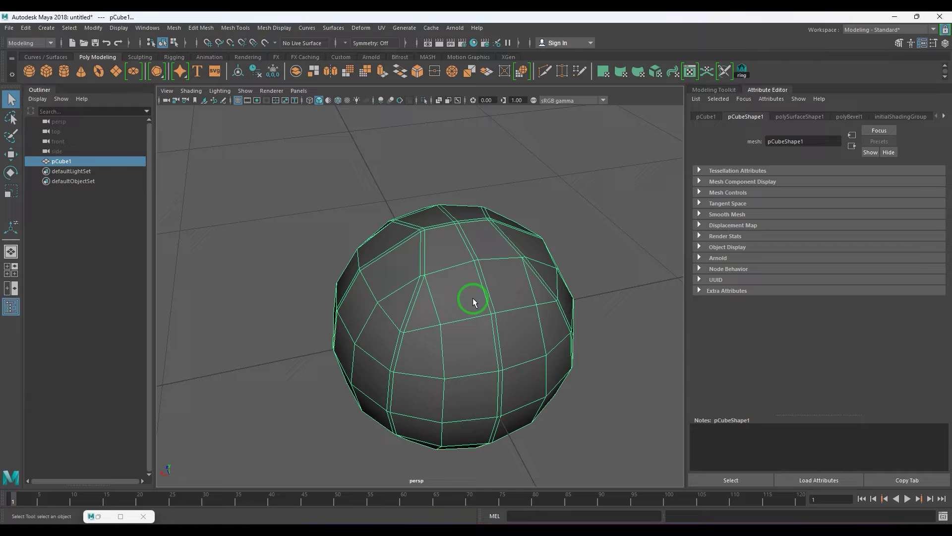
pyautogui.click(174, 28)
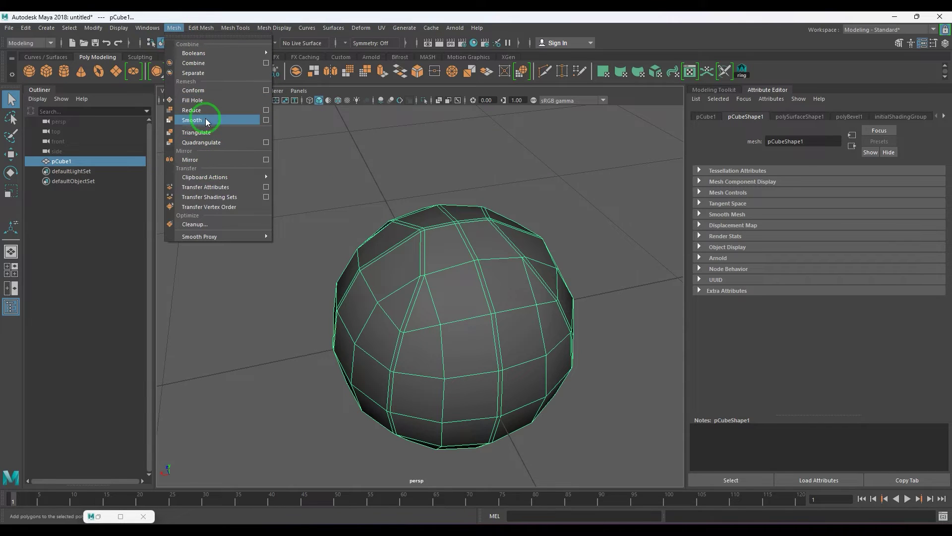
pyautogui.click(244, 120)
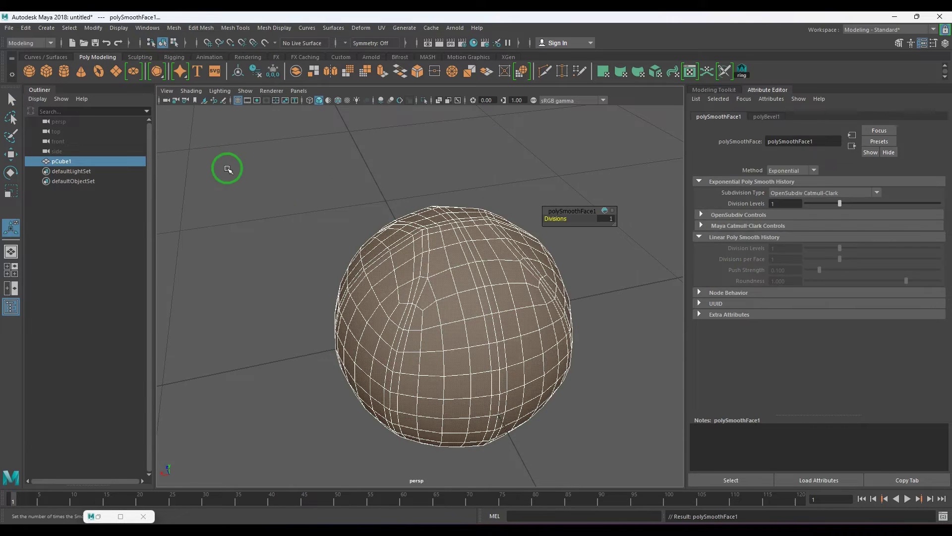
pyautogui.click(630, 343)
pyautogui.click(468, 323)
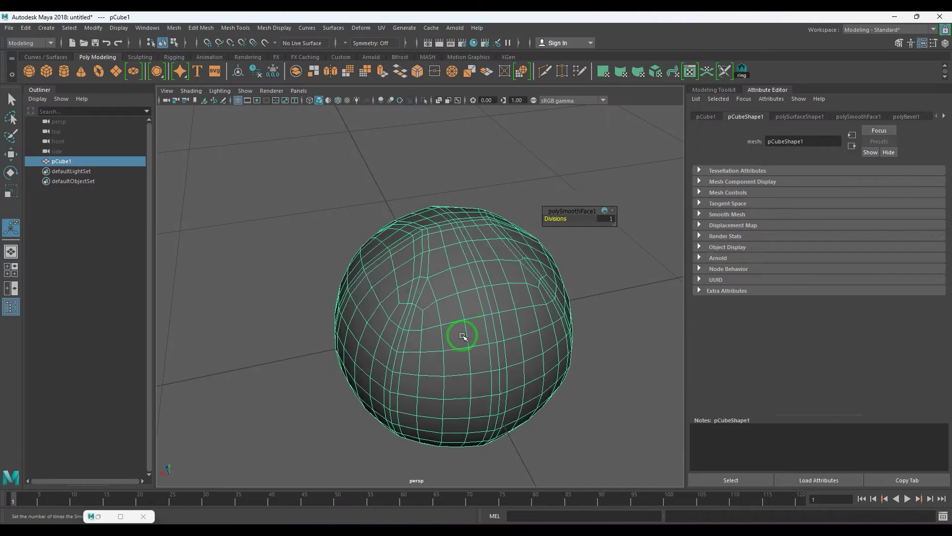
pyautogui.keyDown('alt'); pyautogui.moveTo(468, 322); pyautogui.dragTo(511, 332); pyautogui.keyUp('alt')
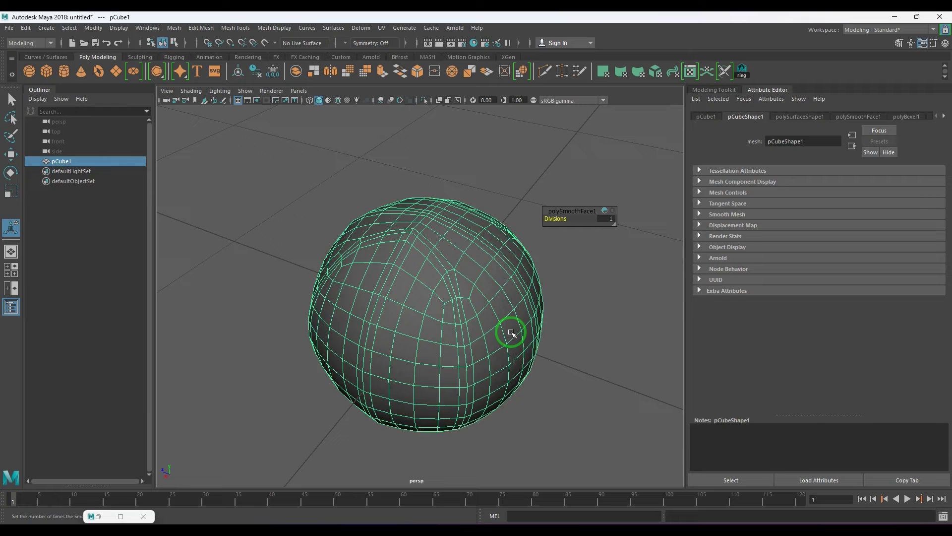
# Step: Apply a Sculpt deformer to the smoothed ball
pyautogui.click(565, 321)
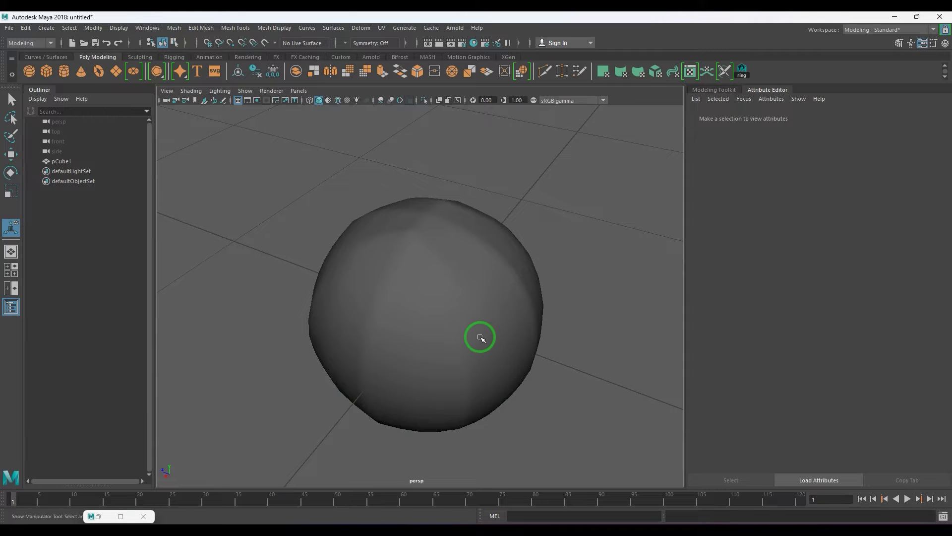
pyautogui.moveTo(472, 334)
pyautogui.keyDown('alt'); pyautogui.mouseDown()
pyautogui.moveTo(433, 305)
pyautogui.moveTo(484, 247)
pyautogui.moveTo(627, 287)
pyautogui.moveTo(534, 341)
pyautogui.moveTo(393, 312)
pyautogui.moveTo(448, 279)
pyautogui.moveTo(548, 249)
pyautogui.moveTo(616, 284)
pyautogui.moveTo(517, 334)
pyautogui.moveTo(449, 317)
pyautogui.moveTo(477, 319)
pyautogui.mouseUp(); pyautogui.keyUp('alt')
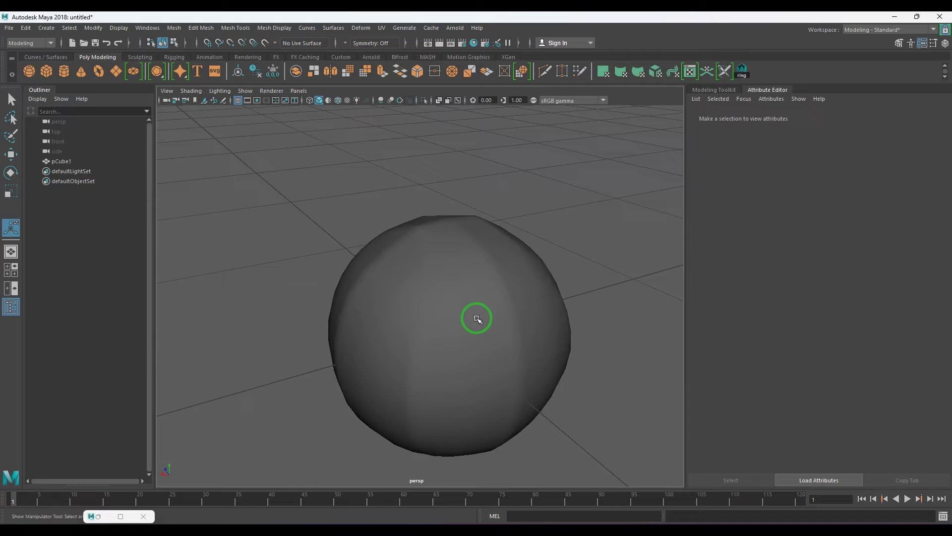
pyautogui.click(476, 319)
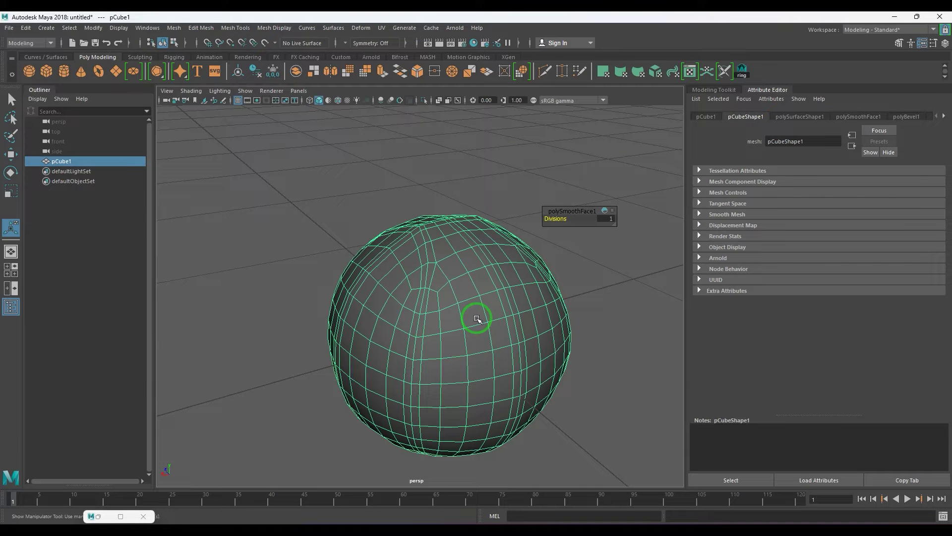
pyautogui.click(362, 28)
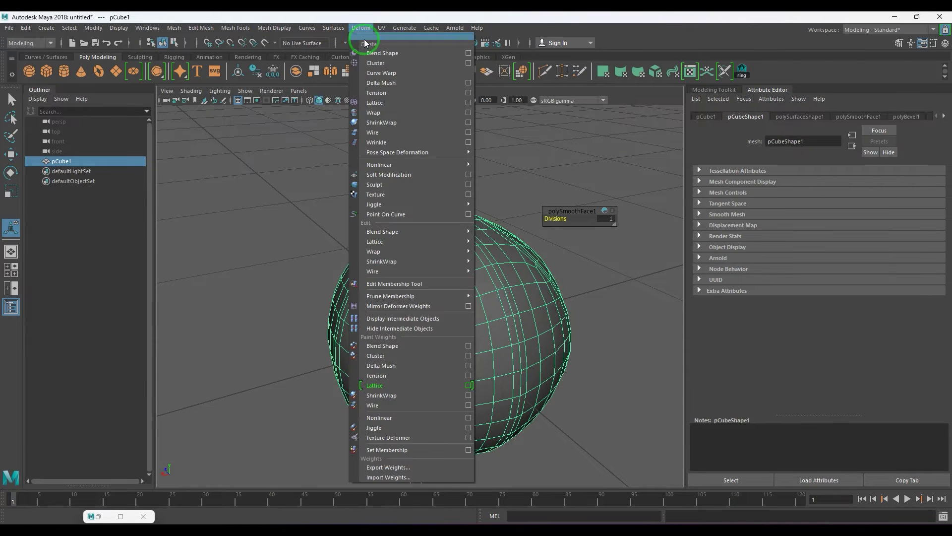
pyautogui.click(410, 184)
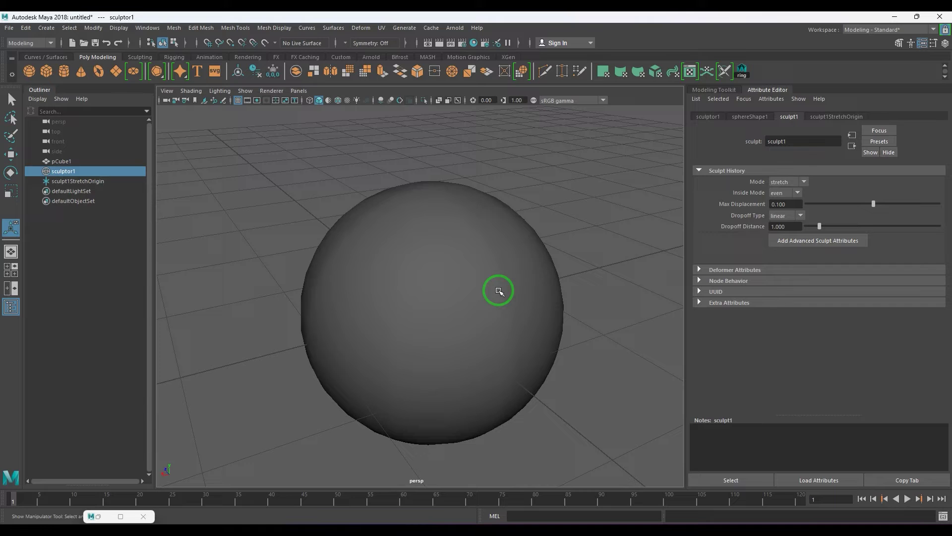
# Step: Try the sculpt modes, keep stretch with a max displacement of about 0.833, and delete the ball's history
pyautogui.click(804, 180)
pyautogui.click(800, 193)
pyautogui.moveTo(874, 203)
pyautogui.mouseDown()
pyautogui.moveTo(860, 208)
pyautogui.moveTo(876, 213)
pyautogui.mouseUp()
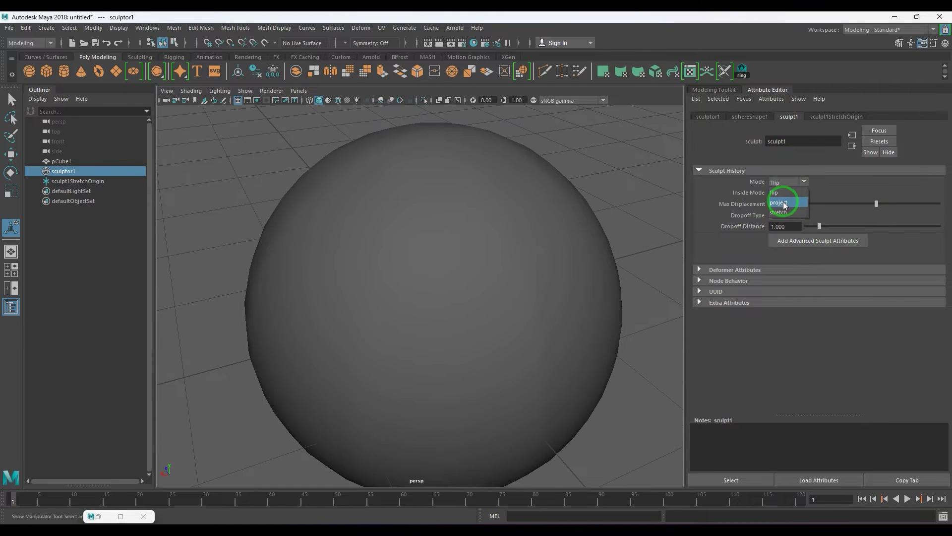
pyautogui.click(784, 204)
pyautogui.click(790, 212)
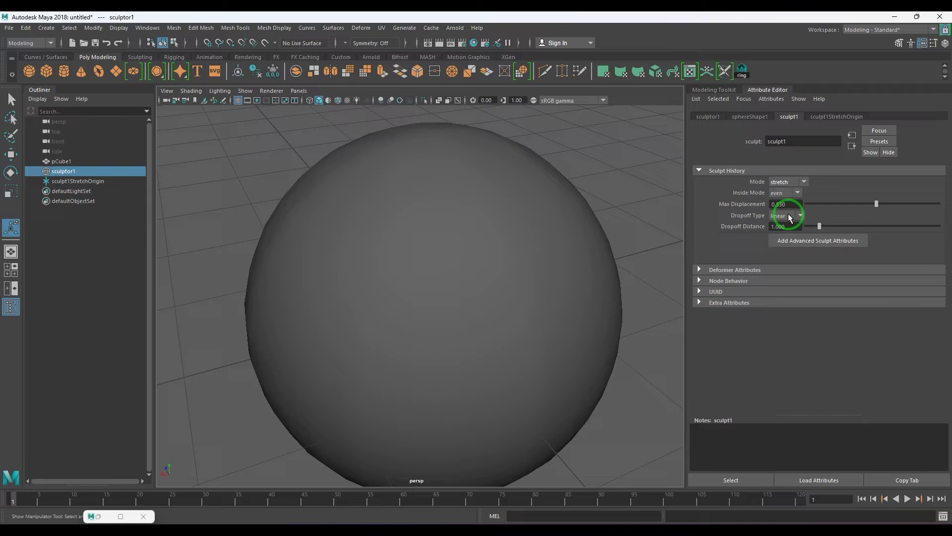
pyautogui.moveTo(861, 202); pyautogui.dragTo(879, 214)
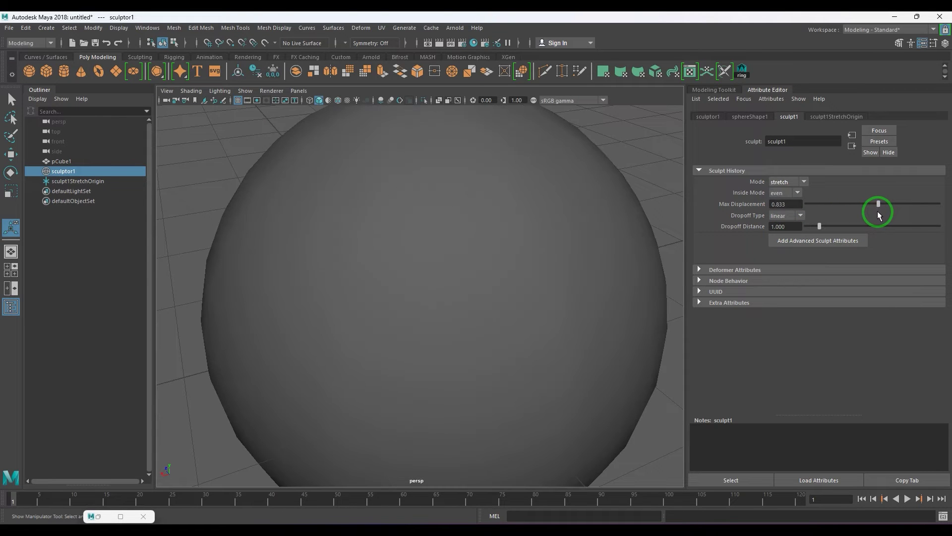
pyautogui.click(519, 316)
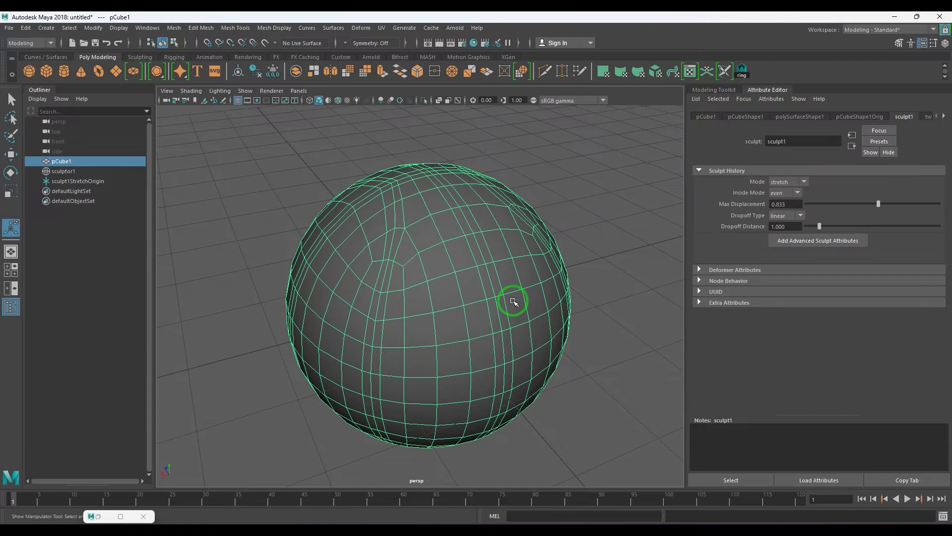
pyautogui.hotkey('alt', 'shift', 'd')
# Step: Select the centre edge loops that run along the ball's seam lines
pyautogui.keyDown('alt'); pyautogui.moveTo(515, 250); pyautogui.dragTo(477, 260); pyautogui.keyUp('alt')
pyautogui.scroll(2, 445, 313)
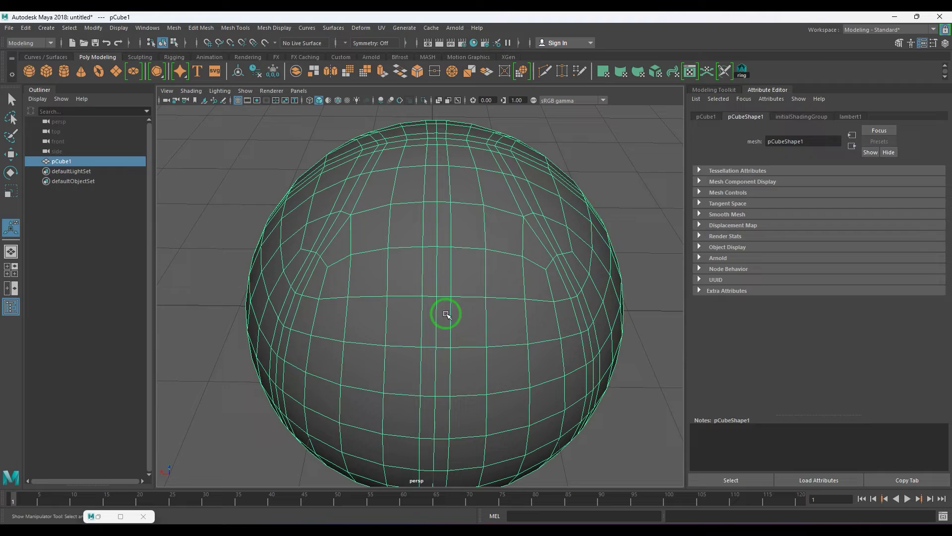
pyautogui.moveTo(446, 314); pyautogui.dragTo(433, 272, button='right')
pyautogui.doubleClick(433, 272)
pyautogui.keyDown('alt'); pyautogui.moveTo(435, 273); pyautogui.dragTo(488, 299); pyautogui.keyUp('alt')
pyautogui.keyDown('shift'); pyautogui.doubleClick(472, 293); pyautogui.keyUp('shift')
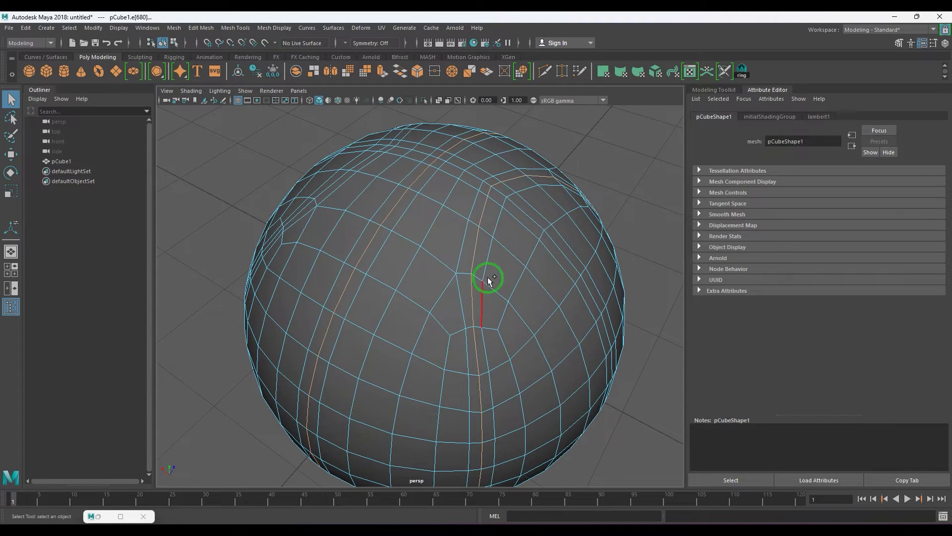
pyautogui.moveTo(506, 247)
pyautogui.keyDown('alt'); pyautogui.mouseDown()
pyautogui.moveTo(445, 253)
pyautogui.moveTo(399, 233)
pyautogui.moveTo(484, 251)
pyautogui.moveTo(516, 166)
pyautogui.moveTo(418, 250)
pyautogui.mouseUp(); pyautogui.keyUp('alt')
# Step: Bevel the selected seam edge loops with a fraction of 0.5
pyautogui.hotkey('ctrl', 'b')
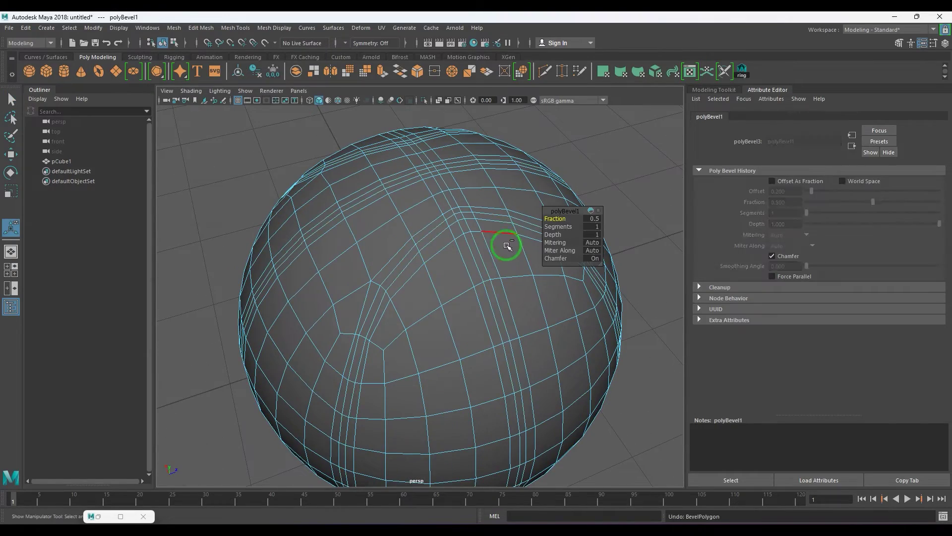
pyautogui.hotkey('ctrl', 'z')
pyautogui.click(207, 32)
pyautogui.click(225, 63)
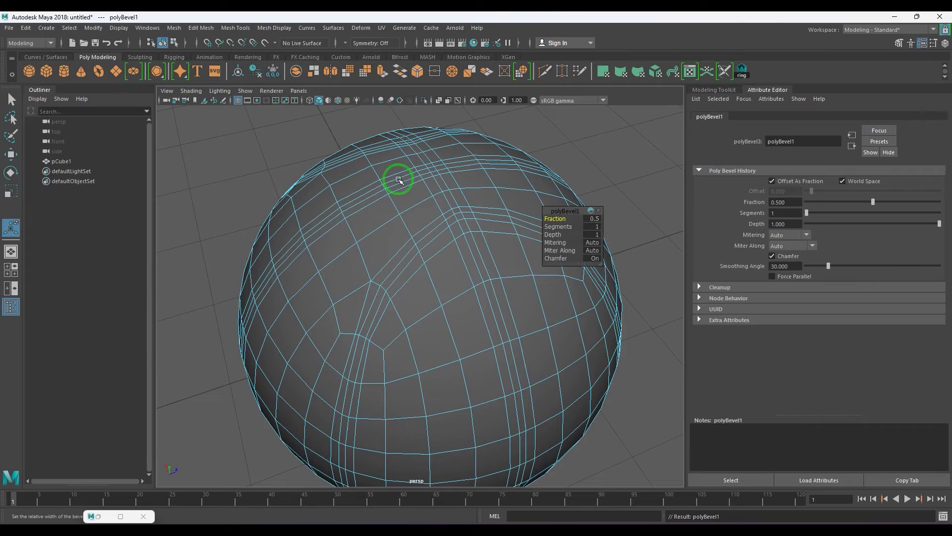
# Step: Select the narrow face strips along all seams by extending short cross edges to edge rings and converting them to faces
pyautogui.keyDown('alt'); pyautogui.moveTo(498, 251); pyautogui.dragTo(418, 291); pyautogui.keyUp('alt')
pyautogui.scroll(2, 417, 291)
pyautogui.press('q')
pyautogui.click(454, 247)
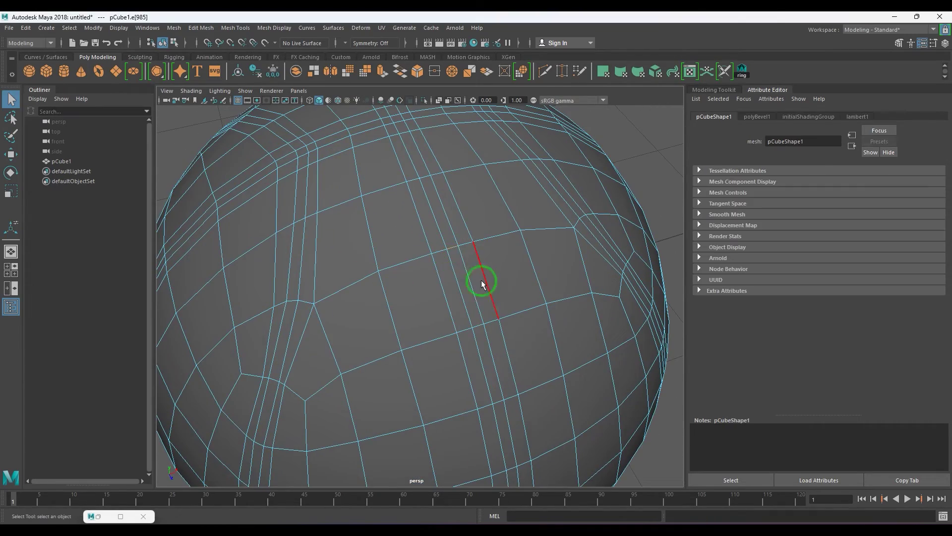
pyautogui.scroll(-5, 404, 298)
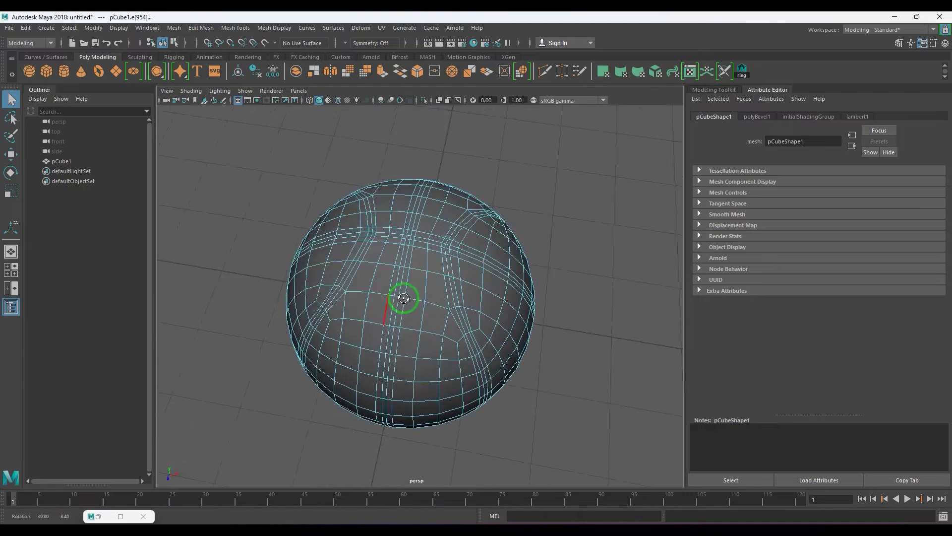
pyautogui.keyDown('alt'); pyautogui.moveTo(403, 297); pyautogui.dragTo(431, 291); pyautogui.keyUp('alt')
pyautogui.scroll(2, 447, 334)
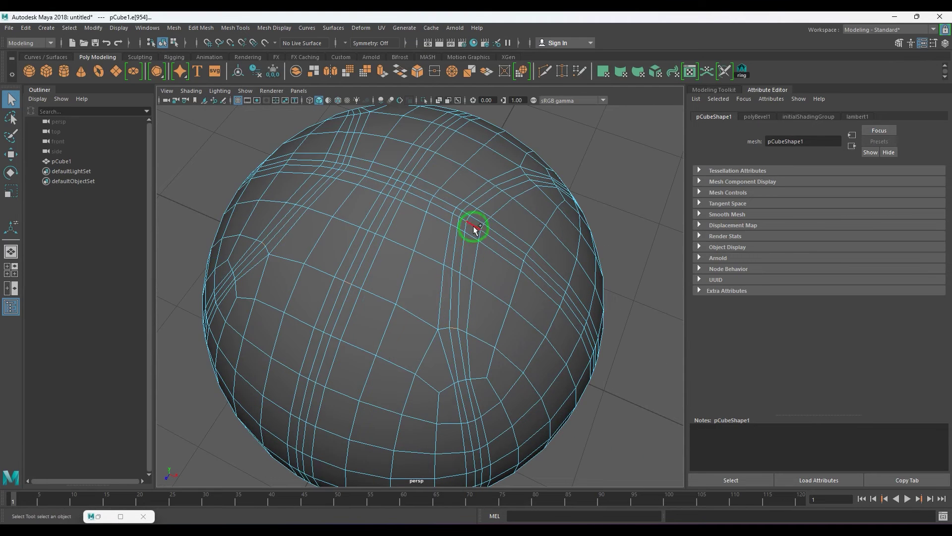
pyautogui.keyDown('ctrl'); pyautogui.rightClick(495, 191); pyautogui.keyUp('ctrl')
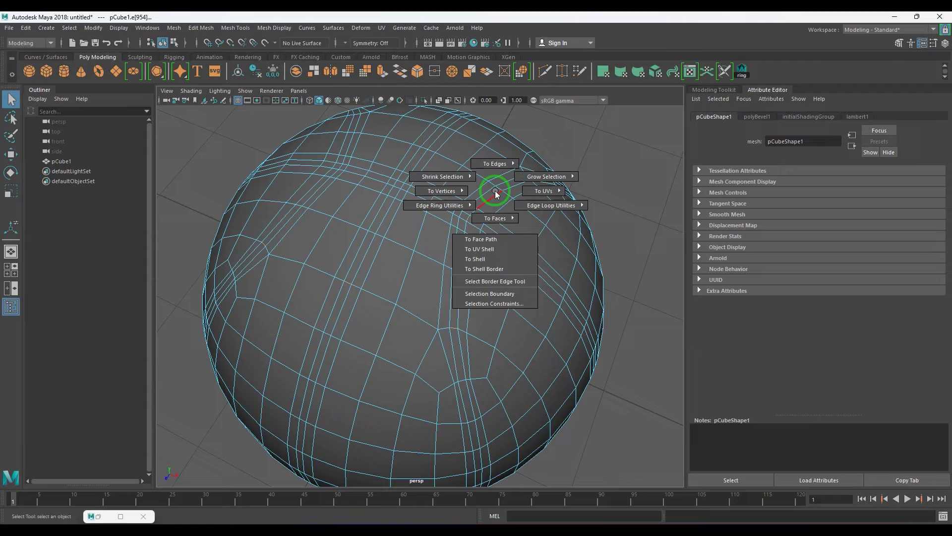
pyautogui.keyDown('ctrl'); pyautogui.moveTo(494, 190); pyautogui.dragTo(406, 227, button='right'); pyautogui.keyUp('ctrl')
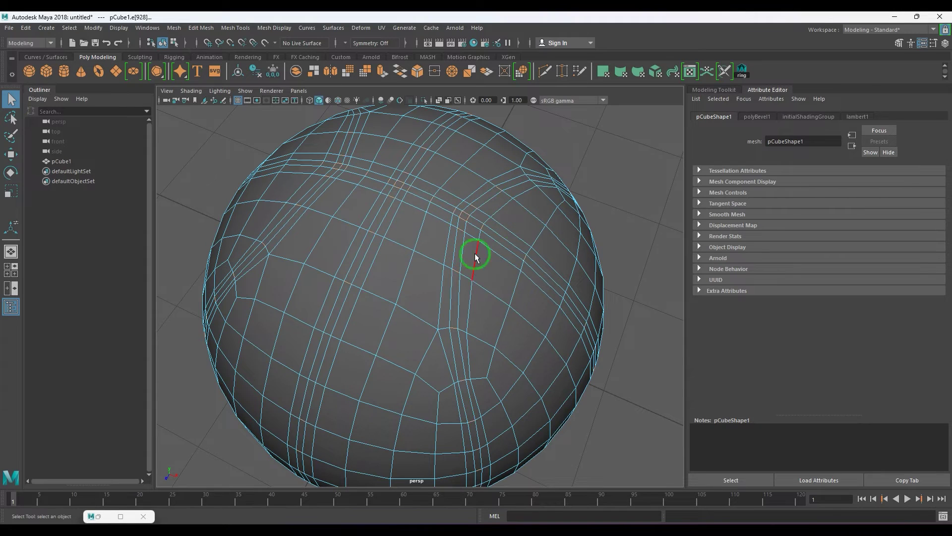
pyautogui.keyDown('ctrl'); pyautogui.moveTo(503, 181); pyautogui.dragTo(505, 238, button='right'); pyautogui.keyUp('ctrl')
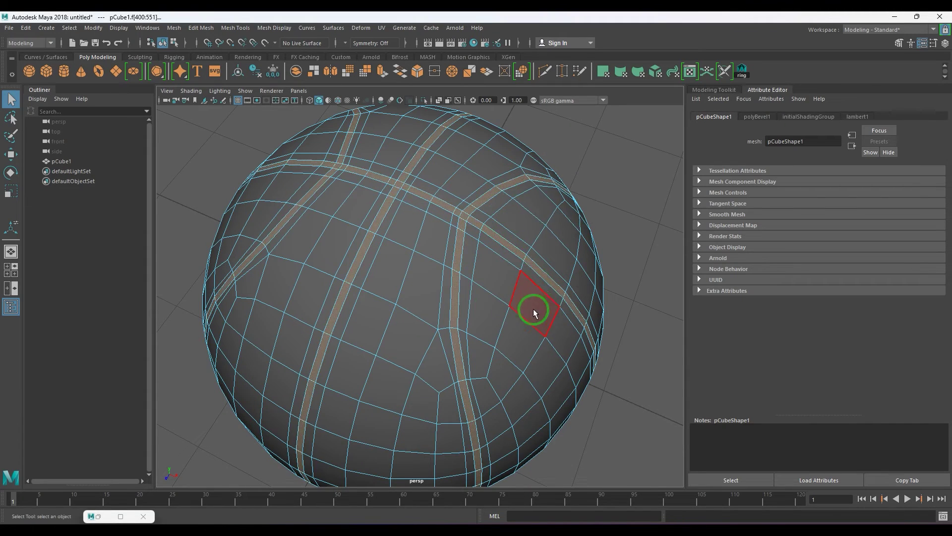
# Step: Extrude the selected seam faces inward with a local Z translation of about -0.01
pyautogui.moveTo(534, 309)
pyautogui.keyDown('alt'); pyautogui.mouseDown()
pyautogui.moveTo(482, 248)
pyautogui.moveTo(553, 221)
pyautogui.moveTo(478, 298)
pyautogui.moveTo(523, 294)
pyautogui.mouseUp(); pyautogui.keyUp('alt')
pyautogui.scroll(-5, 483, 247)
pyautogui.scroll(3, 505, 301)
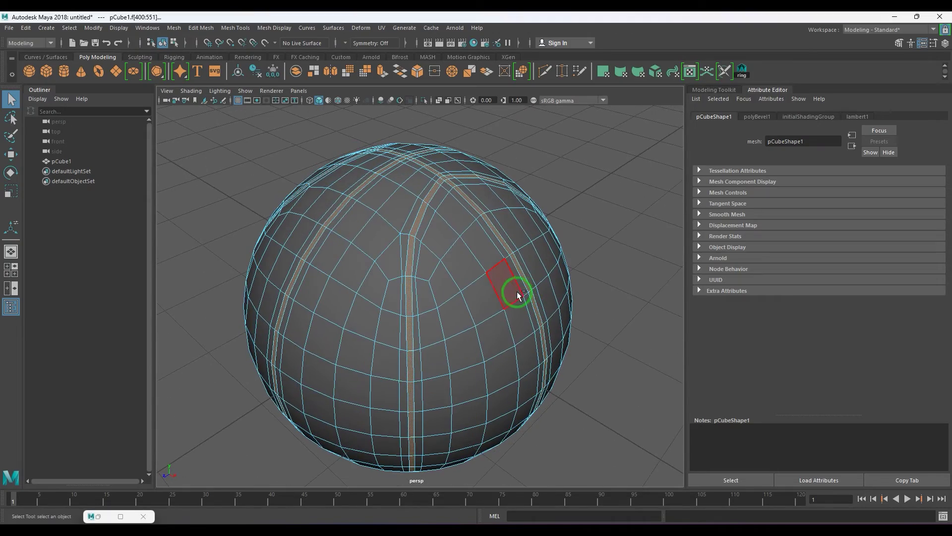
pyautogui.hotkey('ctrl', 'e')
pyautogui.keyDown('alt'); pyautogui.moveTo(361, 313); pyautogui.dragTo(451, 308, button='middle'); pyautogui.keyUp('alt')
pyautogui.keyDown('alt'); pyautogui.moveTo(390, 302); pyautogui.dragTo(436, 306); pyautogui.keyUp('alt')
pyautogui.scroll(5, 436, 306)
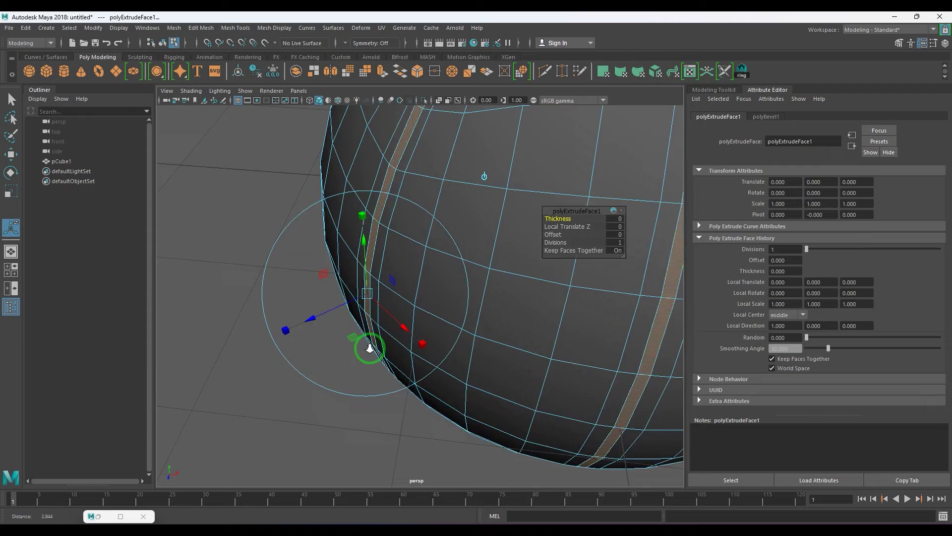
pyautogui.moveTo(283, 314); pyautogui.dragTo(294, 321)
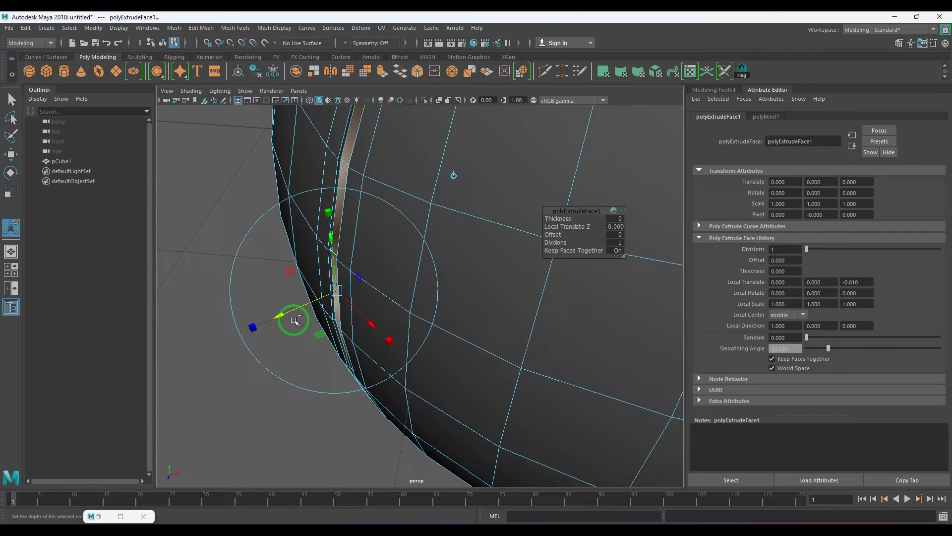
# Step: Extrude the seam faces a second time and scale them to 0.8 locally
pyautogui.hotkey('ctrl', 'e')
pyautogui.click(253, 329)
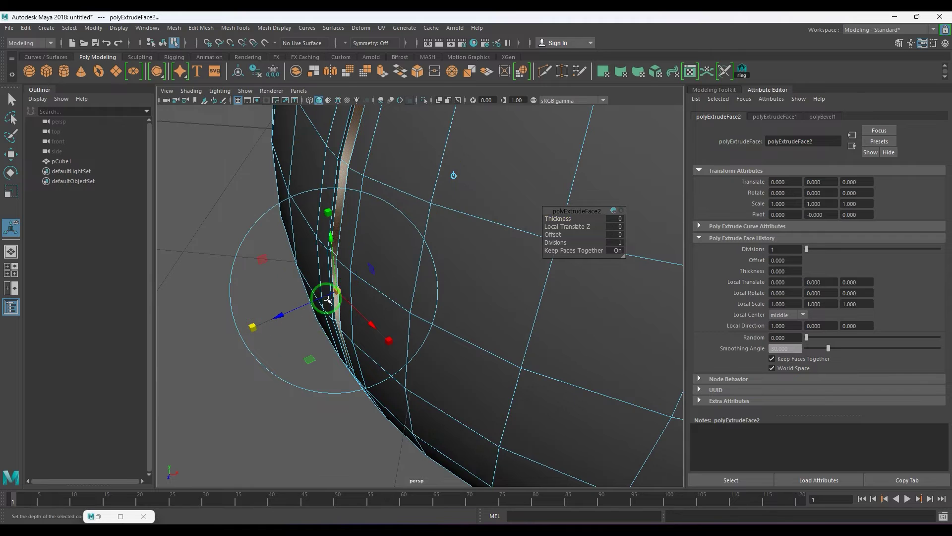
pyautogui.moveTo(338, 291); pyautogui.dragTo(384, 264)
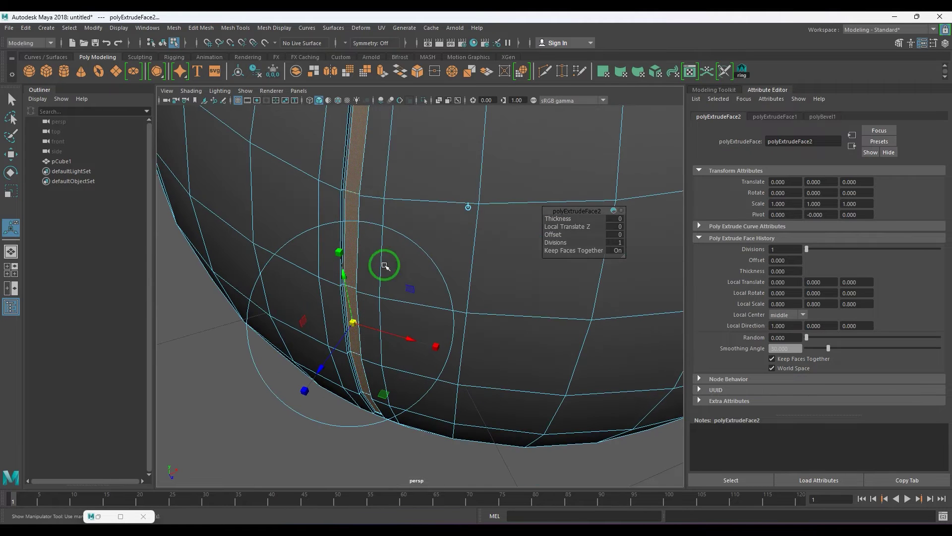
pyautogui.press('w')
# Step: Return to object mode and display the shaded ball with smooth mesh preview
pyautogui.moveTo(404, 245); pyautogui.dragTo(447, 227, button='right')
pyautogui.scroll(-5, 446, 230)
pyautogui.press('4')
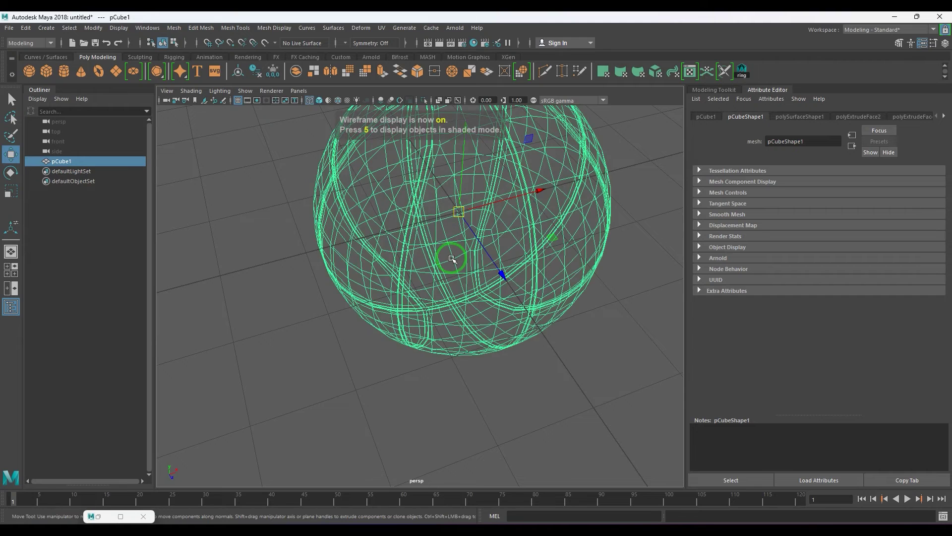
pyautogui.press('5')
pyautogui.press('3')
pyautogui.click(538, 363)
pyautogui.scroll(-4, 510, 319)
pyautogui.moveTo(510, 319)
pyautogui.keyDown('alt'); pyautogui.mouseDown()
pyautogui.moveTo(502, 329)
pyautogui.moveTo(551, 278)
pyautogui.moveTo(630, 250)
pyautogui.moveTo(585, 208)
pyautogui.moveTo(629, 168)
pyautogui.moveTo(693, 168)
pyautogui.moveTo(676, 258)
pyautogui.moveTo(551, 282)
pyautogui.moveTo(362, 219)
pyautogui.mouseUp(); pyautogui.keyUp('alt')
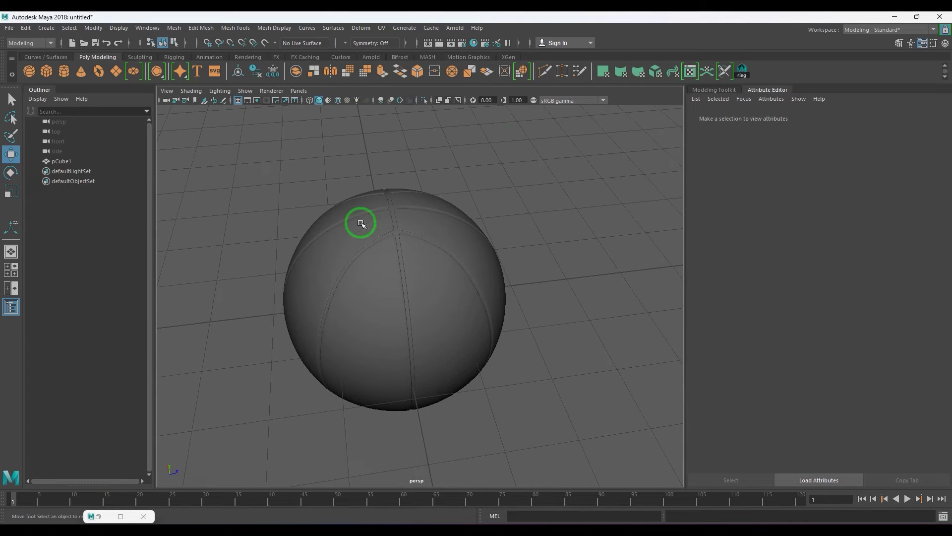
# Step: Turn the viewport's color management back on and assign a new aiStandardSurface material to the ball
pyautogui.click(534, 100)
pyautogui.keyDown('alt'); pyautogui.moveTo(531, 142); pyautogui.dragTo(458, 237); pyautogui.keyUp('alt')
pyautogui.moveTo(323, 198); pyautogui.dragTo(440, 262)
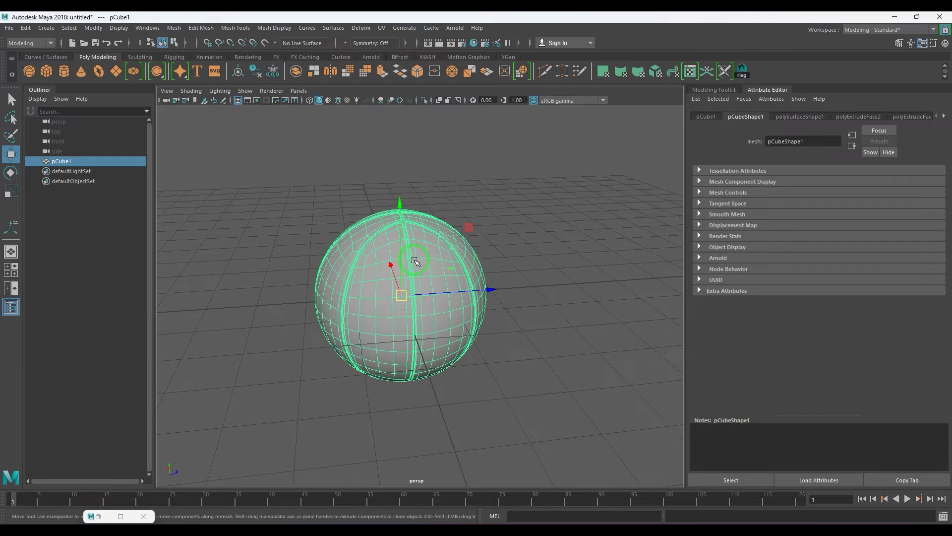
pyautogui.moveTo(415, 261); pyautogui.dragTo(474, 283, button='right')
pyautogui.click(429, 241)
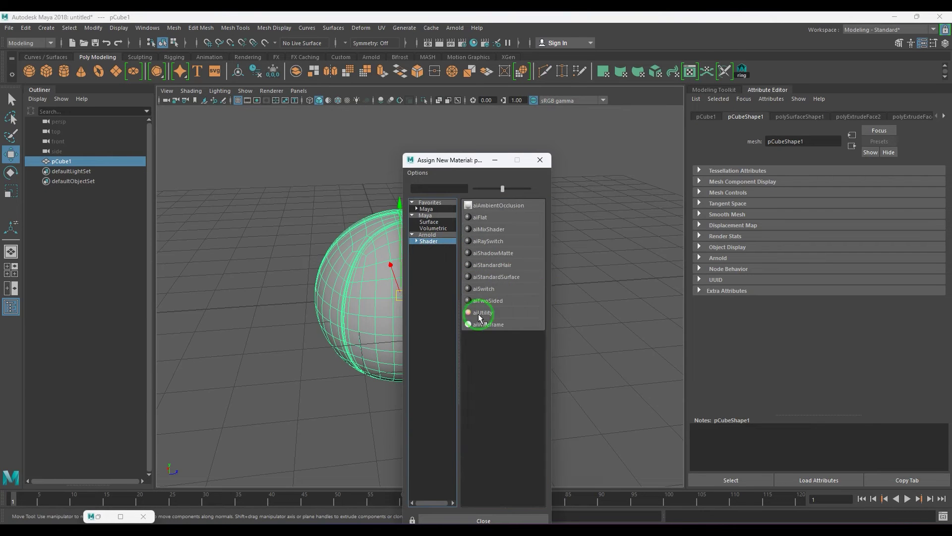
pyautogui.click(504, 277)
pyautogui.press('f')
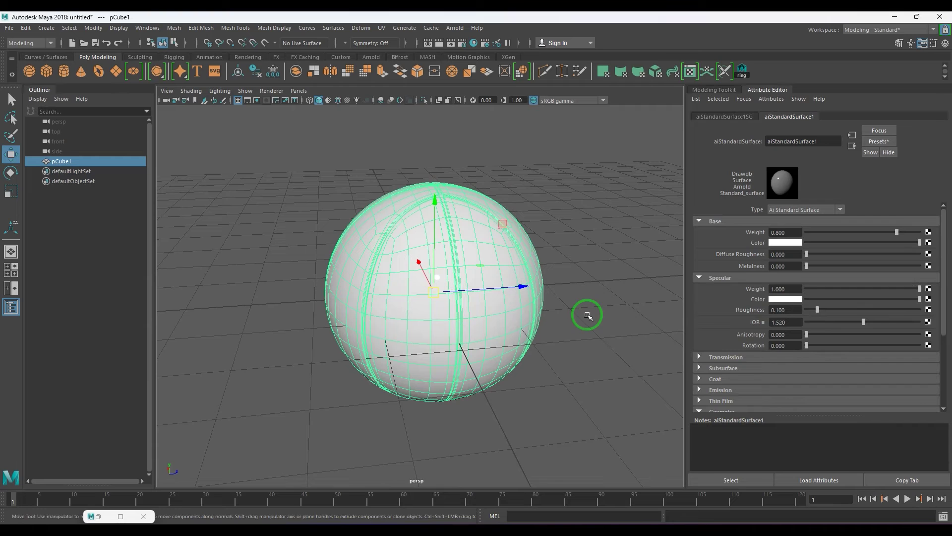
# Step: Set the material's base color to the recently used orange and its specular roughness to about 0.31
pyautogui.click(774, 242)
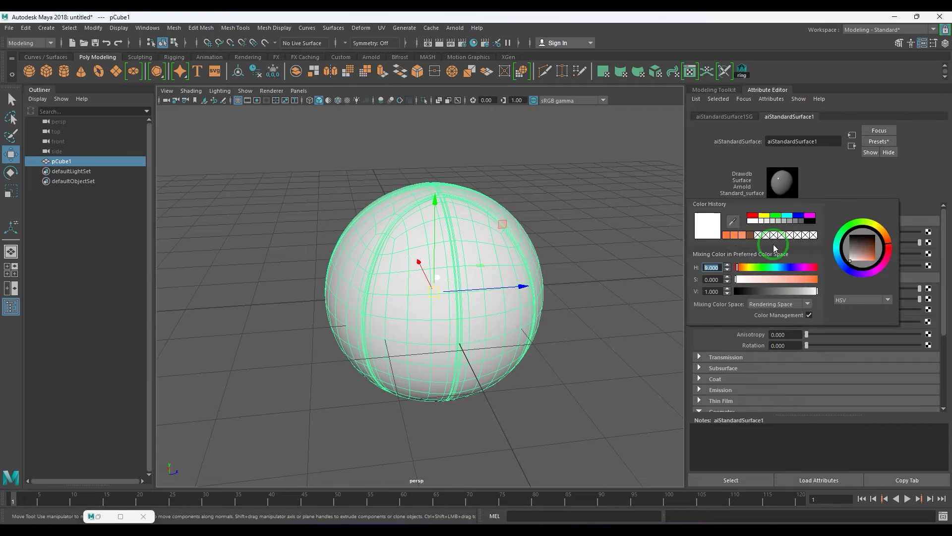
pyautogui.click(730, 236)
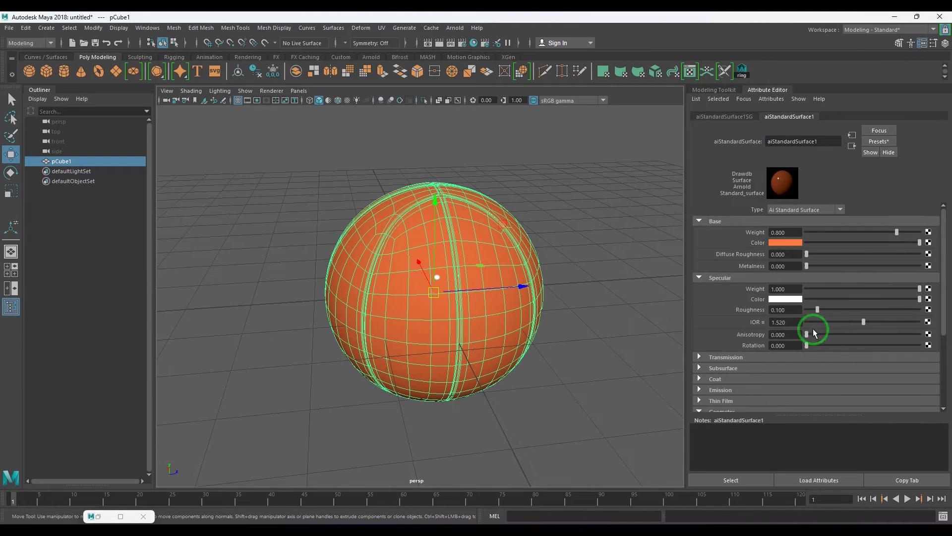
pyautogui.moveTo(817, 310); pyautogui.dragTo(839, 310)
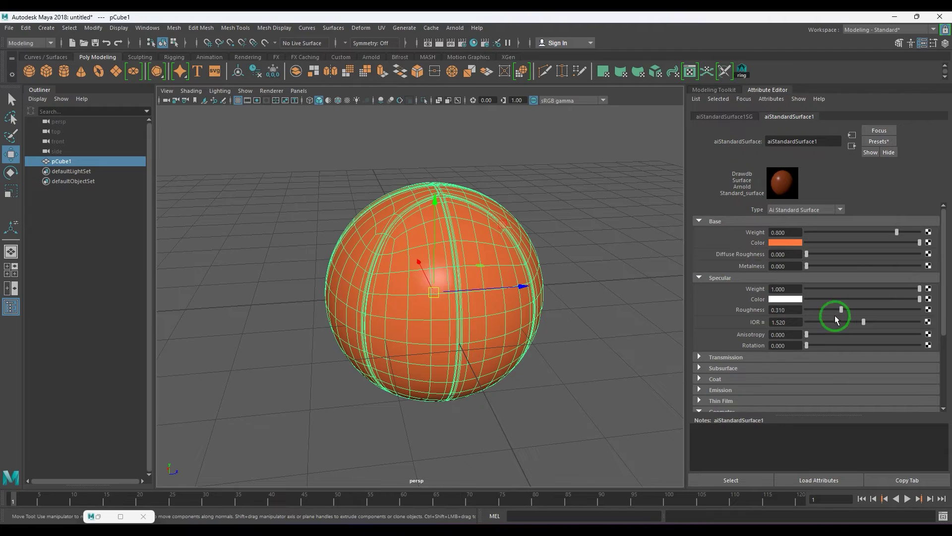
pyautogui.keyDown('alt'); pyautogui.moveTo(568, 316); pyautogui.dragTo(583, 302); pyautogui.keyUp('alt')
pyautogui.click(576, 303)
pyautogui.keyDown('alt'); pyautogui.moveTo(576, 302); pyautogui.dragTo(538, 297, button='right'); pyautogui.keyUp('alt')
pyautogui.keyDown('alt'); pyautogui.moveTo(538, 296); pyautogui.dragTo(513, 282); pyautogui.keyUp('alt')
# Step: Raise the ball to a Translate Y of 1.826 so it rests on the grid, and return to the perspective view
pyautogui.hotkey('ctrl', 'a')
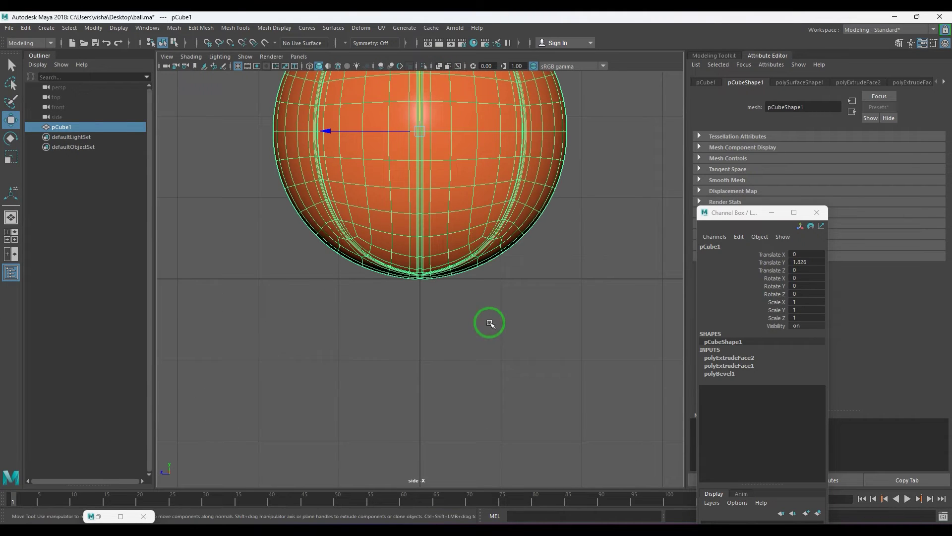
pyautogui.press('space')
pyautogui.moveTo(489, 322); pyautogui.dragTo(500, 275)
pyautogui.click(500, 282)
pyautogui.scroll(-3, 499, 293)
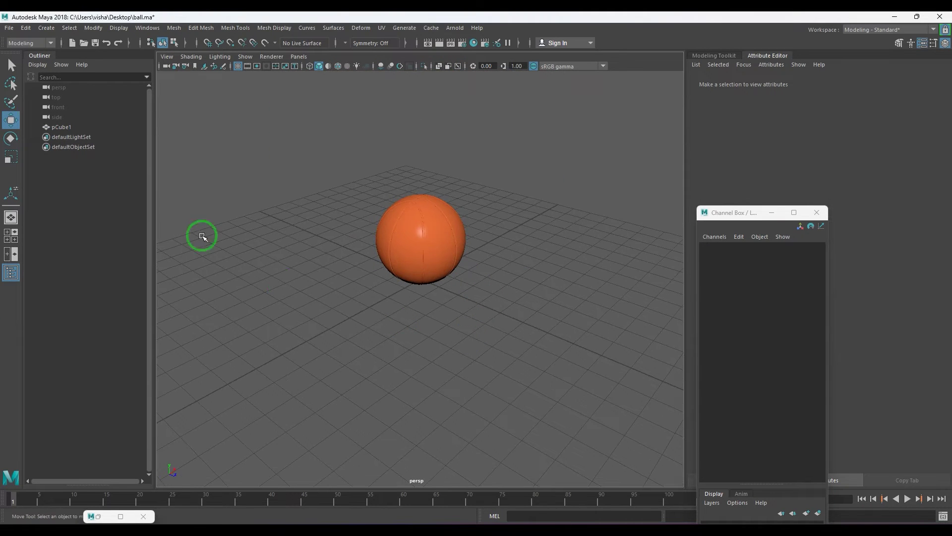
# Step: Create a polygon plane at the origin and scale it uniformly to about 28.62 as a floor
pyautogui.keyDown('shift'); pyautogui.moveTo(512, 237); pyautogui.dragTo(455, 216, button='right'); pyautogui.keyUp('shift')
pyautogui.press('r')
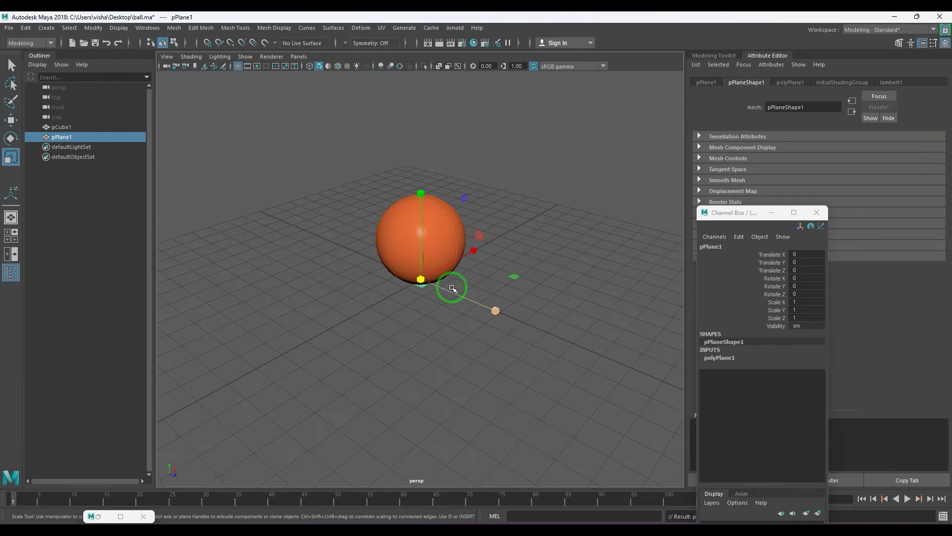
pyautogui.moveTo(421, 279); pyautogui.dragTo(532, 313)
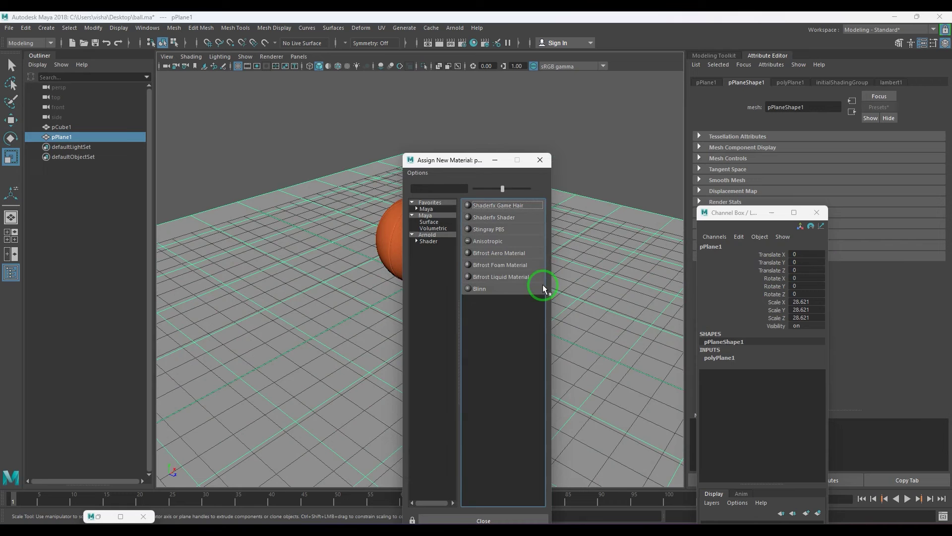
# Step: Assign a new aiStandardSurface material to the floor plane, darken its base color to grey and set its specular roughness to about 0.69
pyautogui.click(429, 241)
pyautogui.click(496, 277)
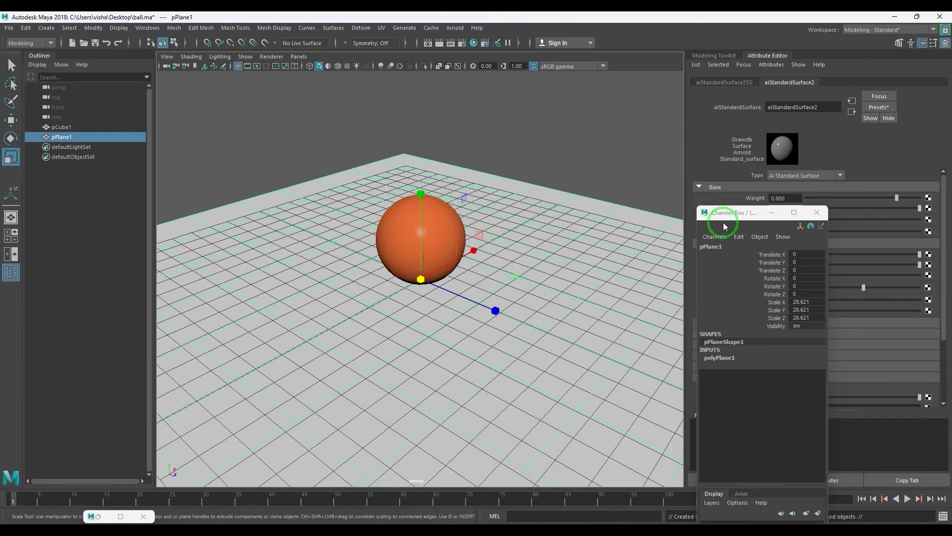
pyautogui.moveTo(723, 212); pyautogui.dragTo(713, 318)
pyautogui.moveTo(837, 209); pyautogui.dragTo(840, 210)
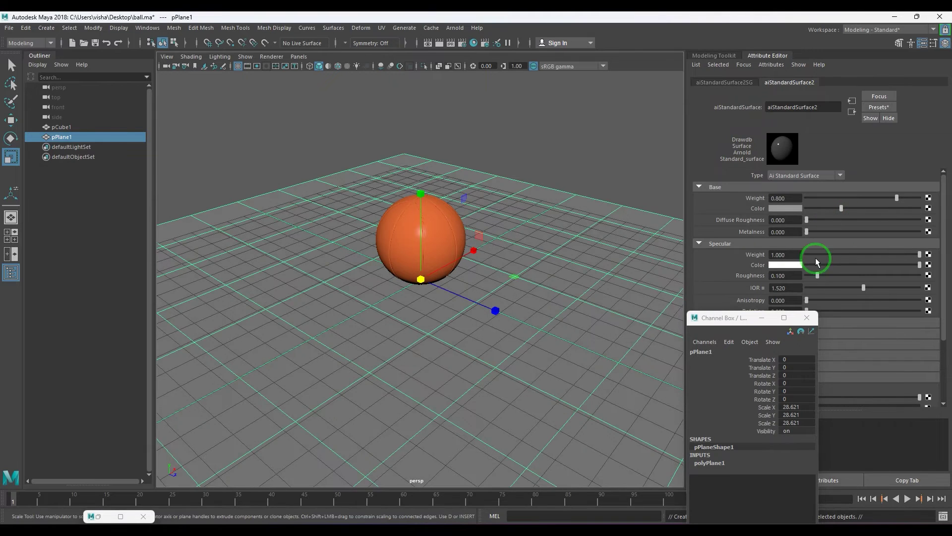
pyautogui.moveTo(874, 278)
pyautogui.mouseDown()
pyautogui.moveTo(901, 279)
pyautogui.moveTo(885, 276)
pyautogui.mouseUp()
pyautogui.click(623, 179)
# Step: Create an Arnold area light and raise it above the ball
pyautogui.keyDown('alt'); pyautogui.moveTo(595, 233); pyautogui.dragTo(563, 225); pyautogui.keyUp('alt')
pyautogui.keyDown('alt'); pyautogui.moveTo(473, 252); pyautogui.dragTo(453, 238); pyautogui.keyUp('alt')
pyautogui.keyDown('alt'); pyautogui.moveTo(453, 238); pyautogui.dragTo(476, 215, button='right'); pyautogui.keyUp('alt')
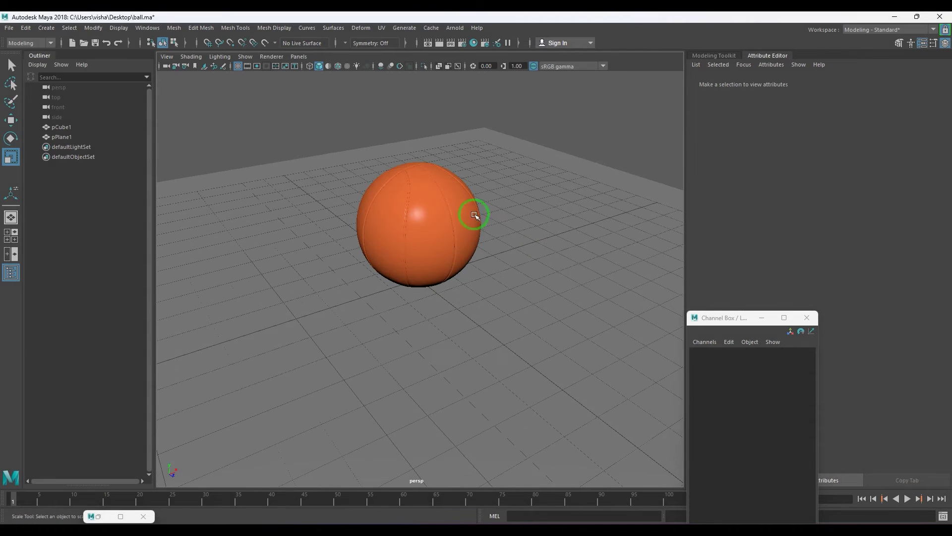
pyautogui.click(455, 28)
pyautogui.moveTo(485, 79)
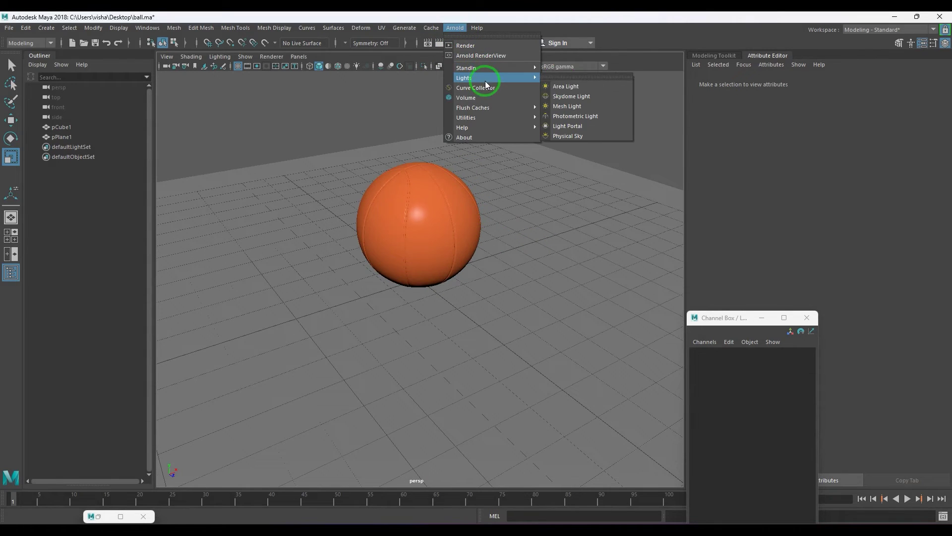
pyautogui.click(570, 83)
pyautogui.press('w')
pyautogui.moveTo(423, 224); pyautogui.dragTo(436, 34)
pyautogui.scroll(-2, 446, 148)
pyautogui.keyDown('alt'); pyautogui.moveTo(444, 153); pyautogui.dragTo(467, 156); pyautogui.keyUp('alt')
# Step: Rotate the area light by -90 degrees so it points down at the ball
pyautogui.press('r')
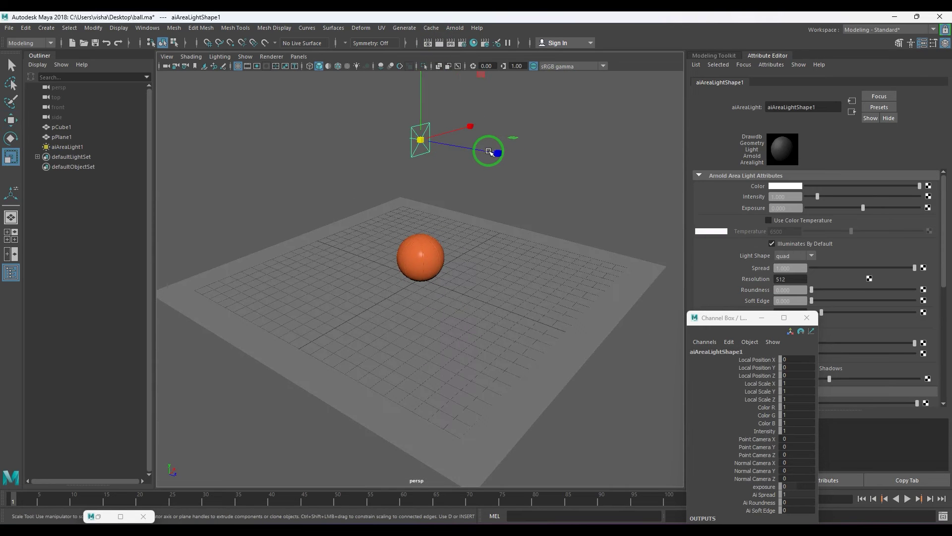
pyautogui.press('e')
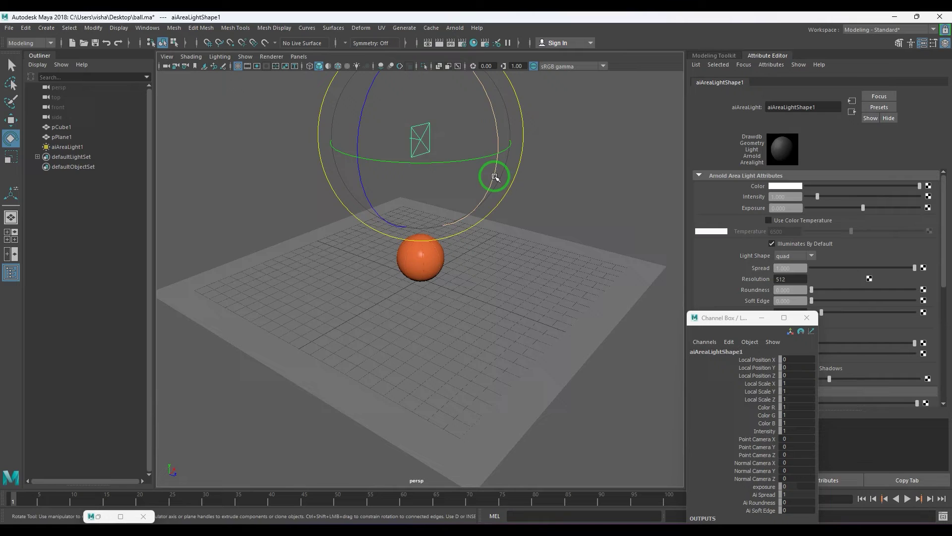
pyautogui.moveTo(494, 174); pyautogui.dragTo(453, 183)
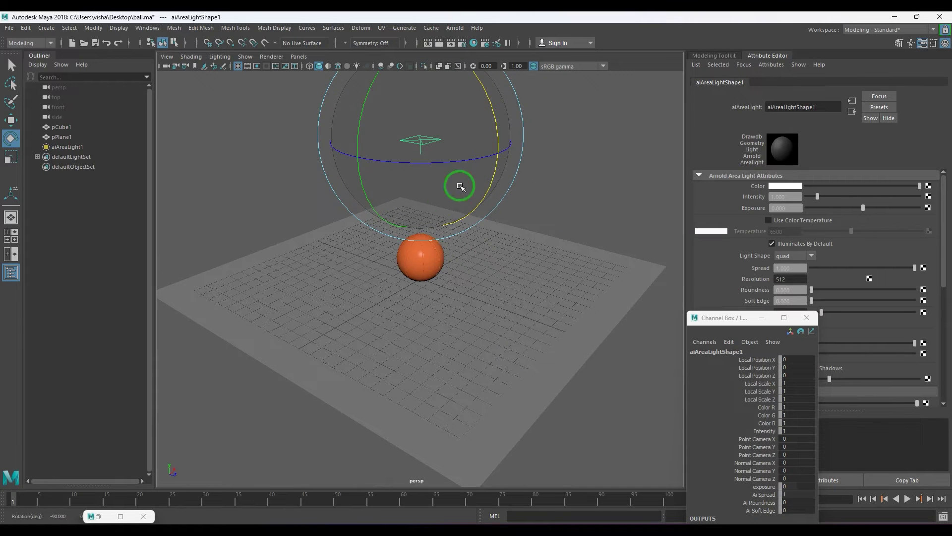
# Step: Raise the area light higher above the ball and set its exposure to 8
pyautogui.press('w')
pyautogui.moveTo(420, 117); pyautogui.dragTo(421, 89)
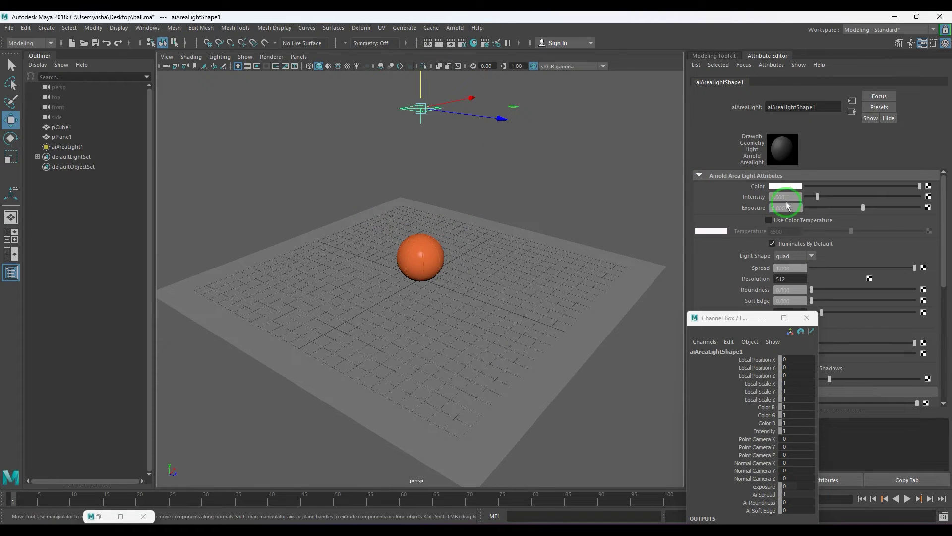
pyautogui.moveTo(792, 208); pyautogui.dragTo(715, 221)
pyautogui.press('Return')
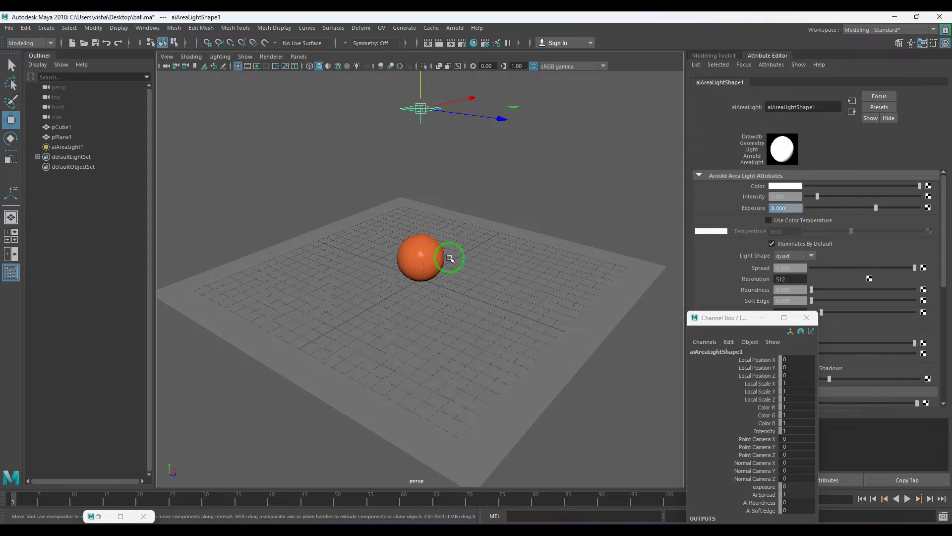
# Step: Turn on the resolution gate and frame the ball from a low angle, slightly off-centre within the 960 x 540 frame
pyautogui.keyDown('alt'); pyautogui.moveTo(395, 218); pyautogui.dragTo(526, 248, button='right'); pyautogui.keyUp('alt')
pyautogui.keyDown('alt'); pyautogui.moveTo(465, 271); pyautogui.dragTo(448, 265); pyautogui.keyUp('alt')
pyautogui.keyDown('alt'); pyautogui.moveTo(449, 266); pyautogui.dragTo(462, 243, button='right'); pyautogui.keyUp('alt')
pyautogui.scroll(3, 462, 243)
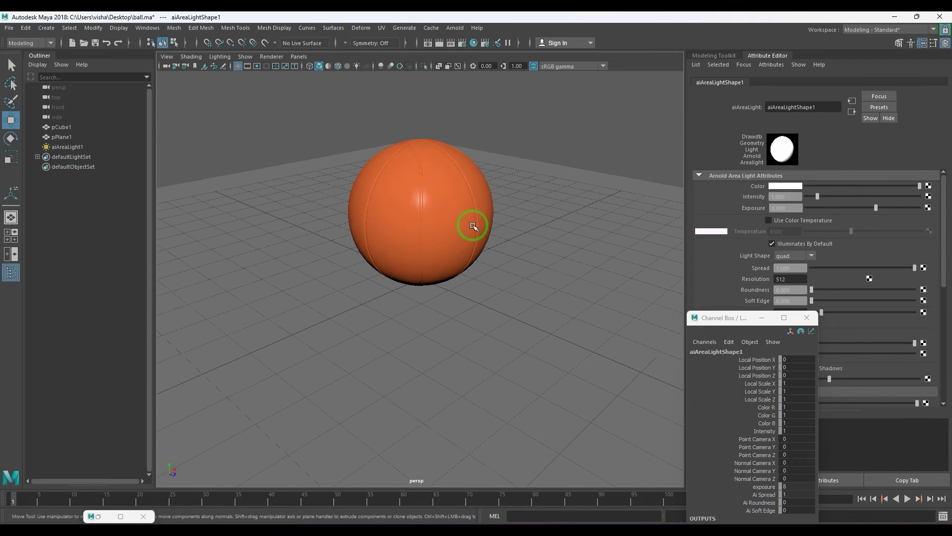
pyautogui.click(257, 66)
pyautogui.keyDown('alt'); pyautogui.moveTo(474, 243); pyautogui.dragTo(514, 268, button='middle'); pyautogui.keyUp('alt')
# Step: Open Arnold RenderView and start rendering the perspective view
pyautogui.click(455, 27)
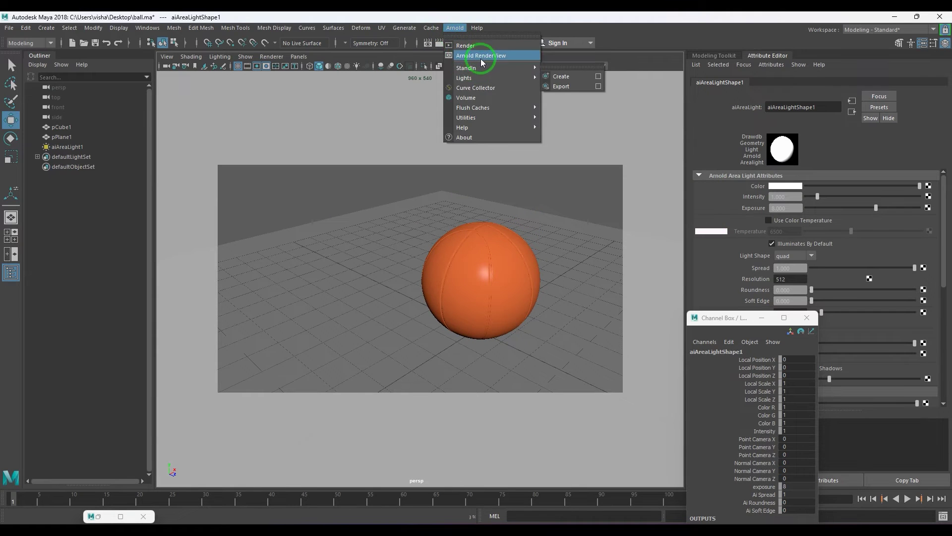
pyautogui.click(481, 58)
pyautogui.click(926, 40)
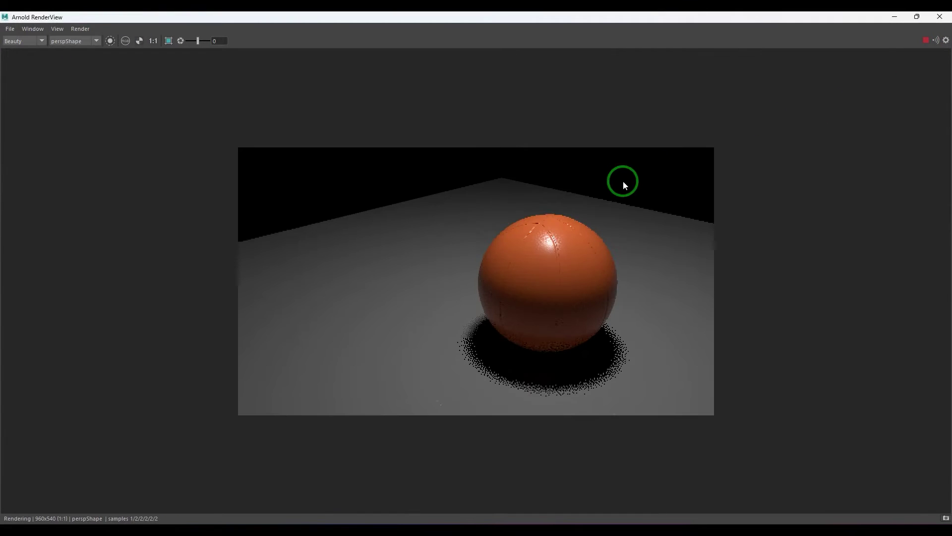
# Step: Shrink the render window and move it aside so the ball in the viewport stays accessible
pyautogui.moveTo(386, 17); pyautogui.dragTo(387, 59)
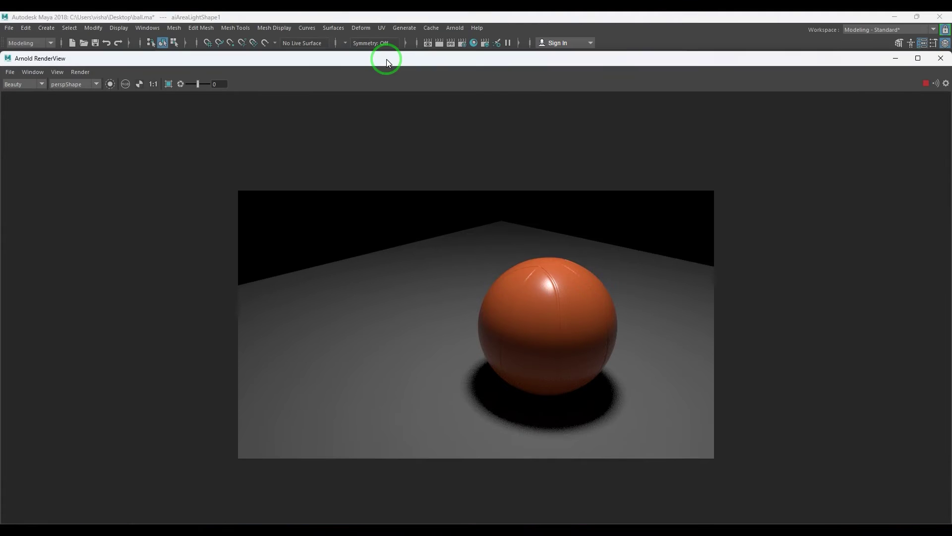
pyautogui.moveTo(137, 68); pyautogui.dragTo(254, 64)
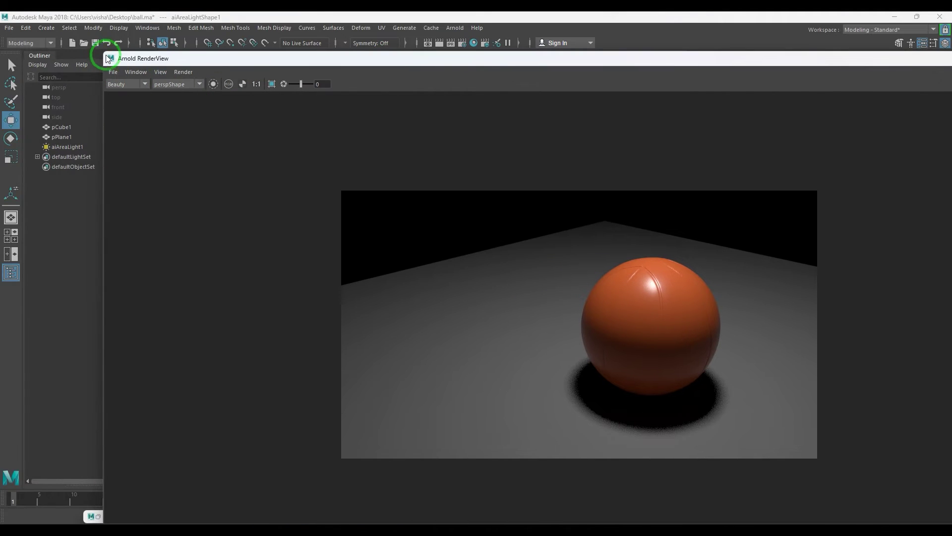
pyautogui.moveTo(106, 60); pyautogui.dragTo(283, 130)
pyautogui.moveTo(542, 139); pyautogui.dragTo(201, 80)
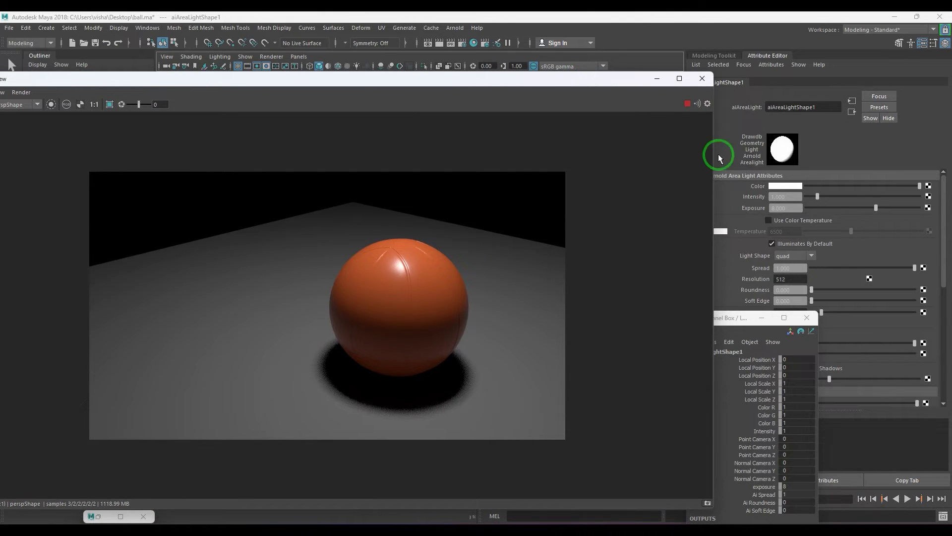
pyautogui.moveTo(713, 166); pyautogui.dragTo(523, 198)
pyautogui.moveTo(389, 79); pyautogui.dragTo(341, 240)
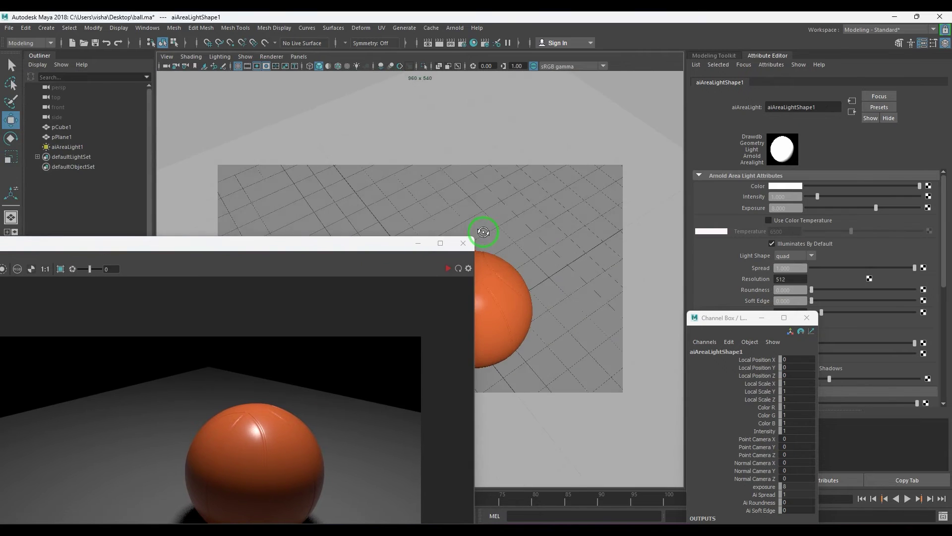
# Step: Reframe the ball from a higher angle, bring the render window back up and stop the live render
pyautogui.moveTo(508, 239); pyautogui.dragTo(584, 219, button='middle')
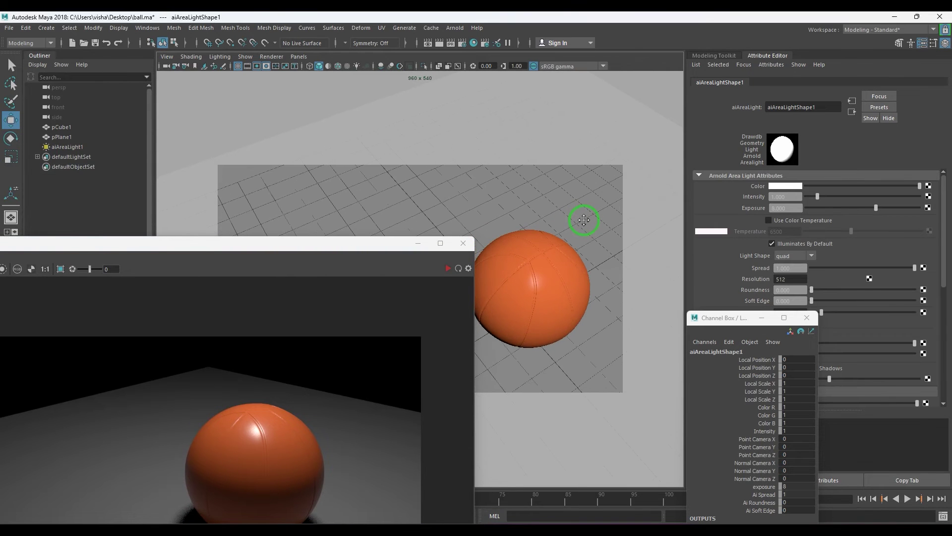
pyautogui.moveTo(376, 238); pyautogui.dragTo(422, 75)
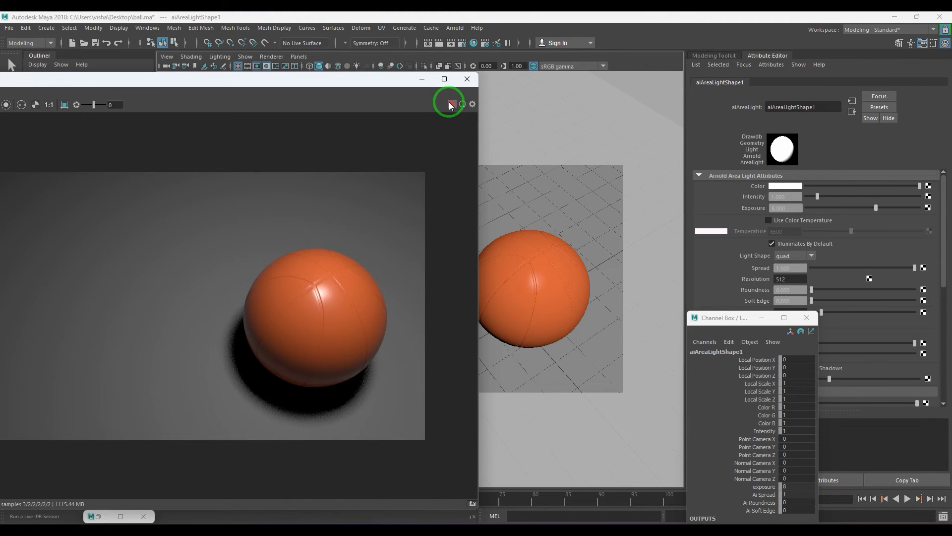
pyautogui.click(451, 104)
# Step: Delete the ball's construction history and open its aiStandardSurface material settings, minimizing the floating Channel Box
pyautogui.click(543, 255)
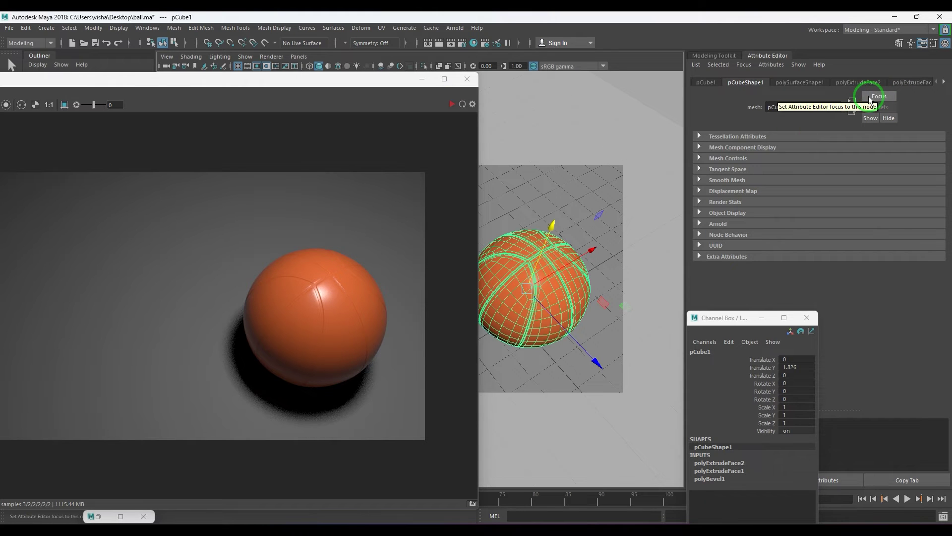
pyautogui.hotkey('alt', 'shift', 'd')
pyautogui.click(814, 83)
pyautogui.moveTo(736, 317); pyautogui.dragTo(675, 336)
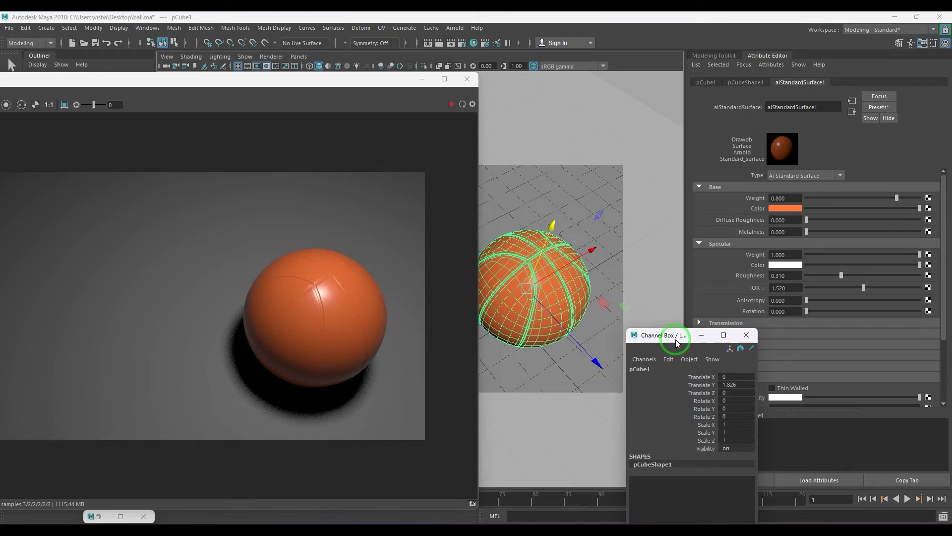
pyautogui.click(702, 334)
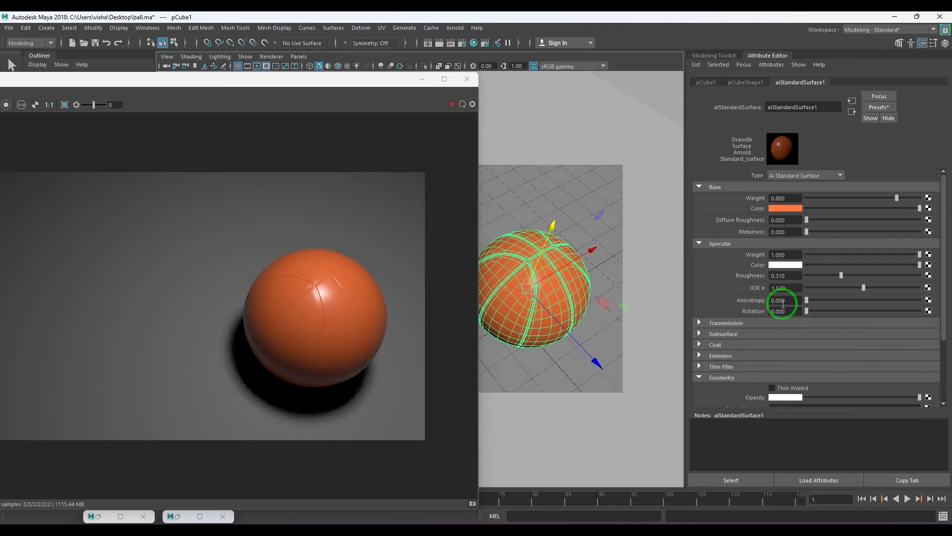
# Step: Connect a Ramp texture to the Bump Mapping attribute of the ball's material
pyautogui.scroll(-3, 806, 370)
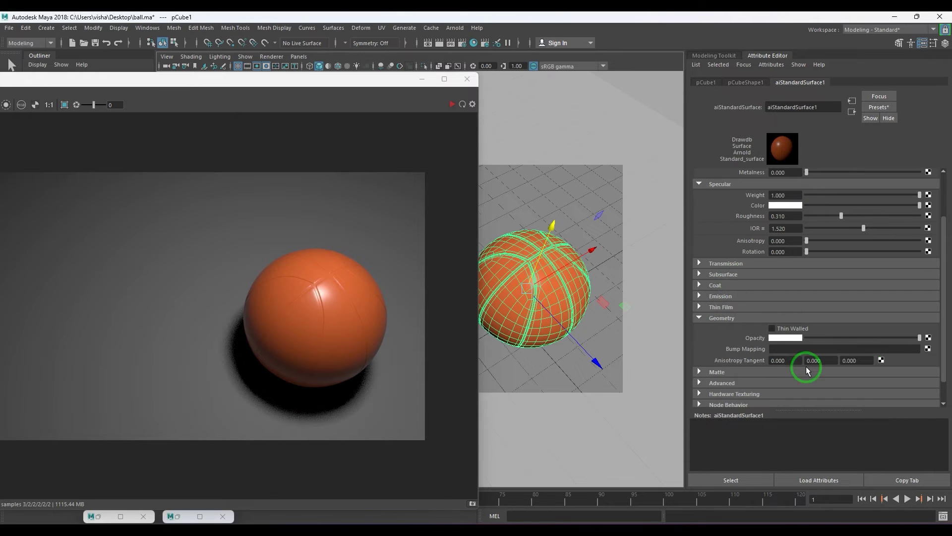
pyautogui.click(928, 348)
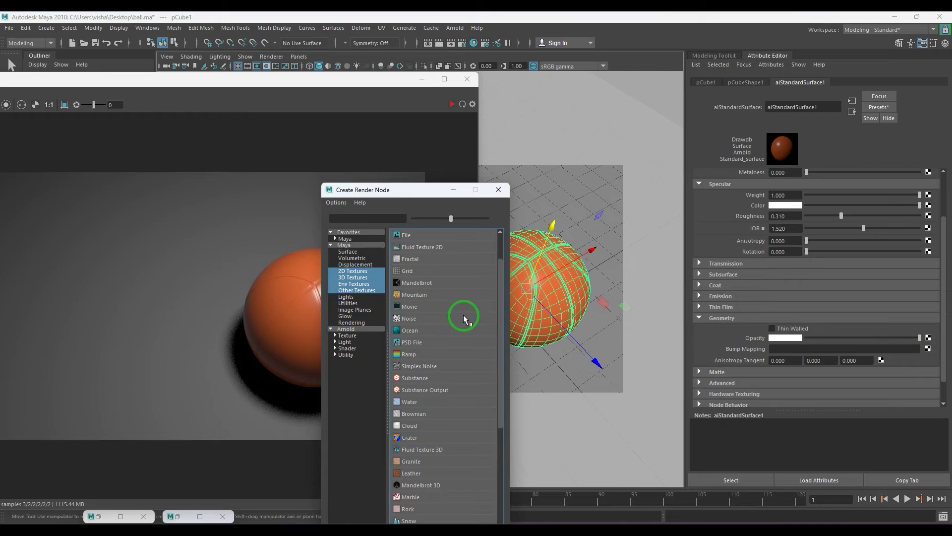
pyautogui.moveTo(417, 190); pyautogui.dragTo(506, 122)
pyautogui.click(508, 281)
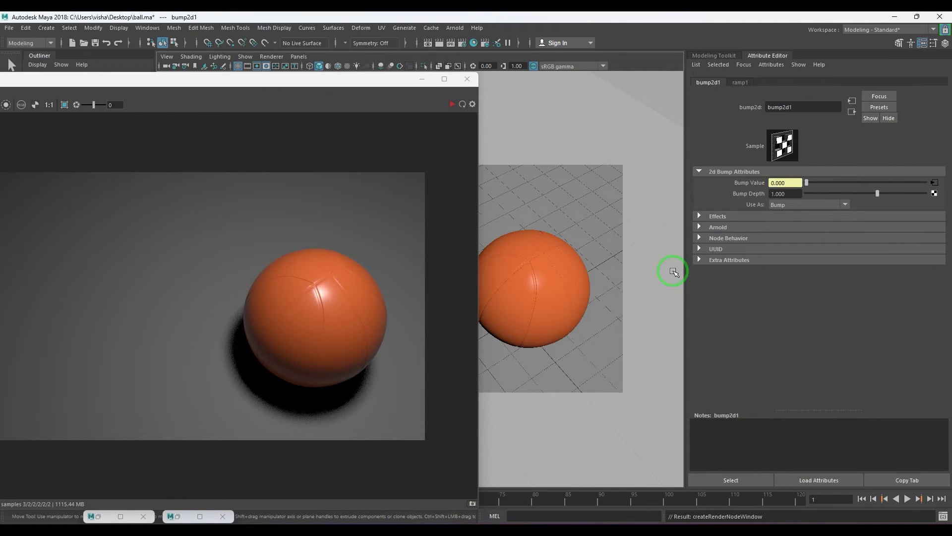
# Step: Make the bump ramp a Circular Ramp with Smooth interpolation, running from white at the start to black slightly past the middle
pyautogui.click(935, 185)
pyautogui.click(797, 183)
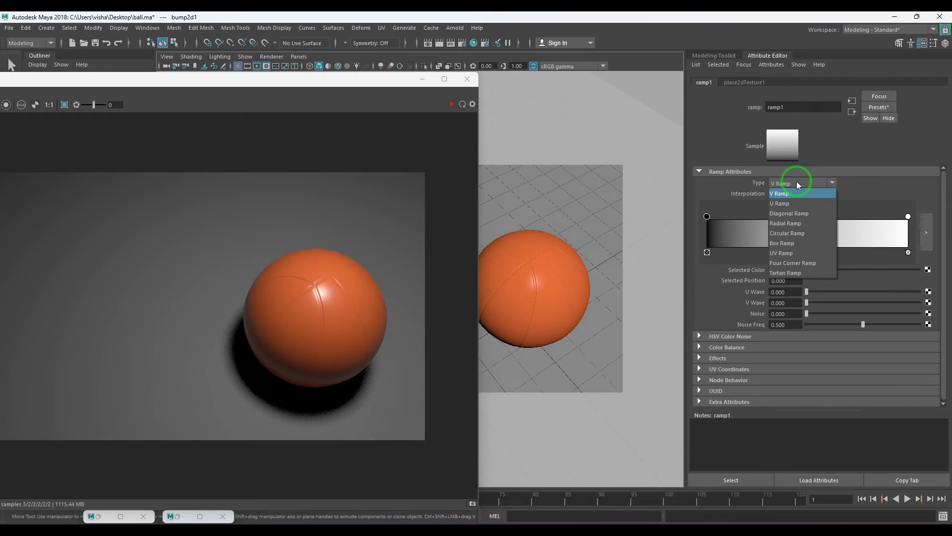
pyautogui.click(787, 235)
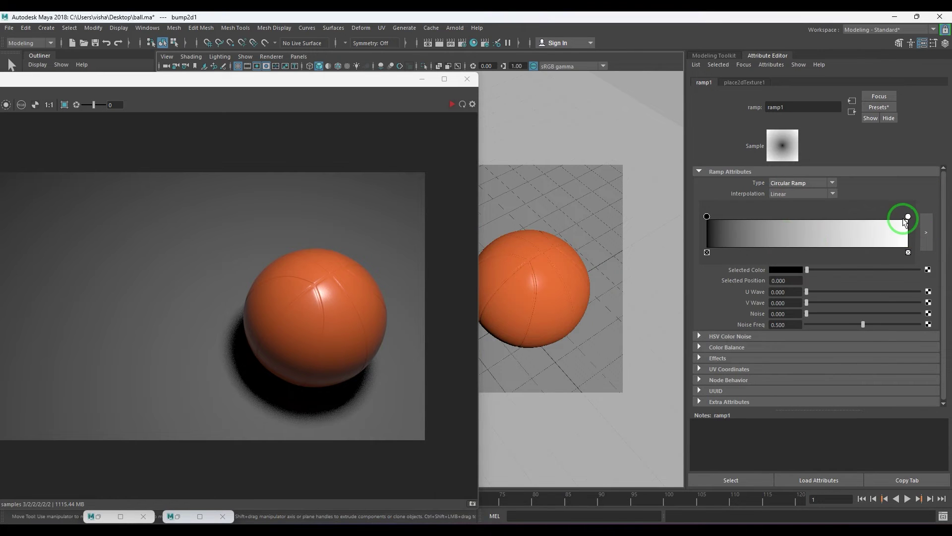
pyautogui.moveTo(907, 218); pyautogui.dragTo(826, 219)
pyautogui.moveTo(756, 217); pyautogui.dragTo(707, 217)
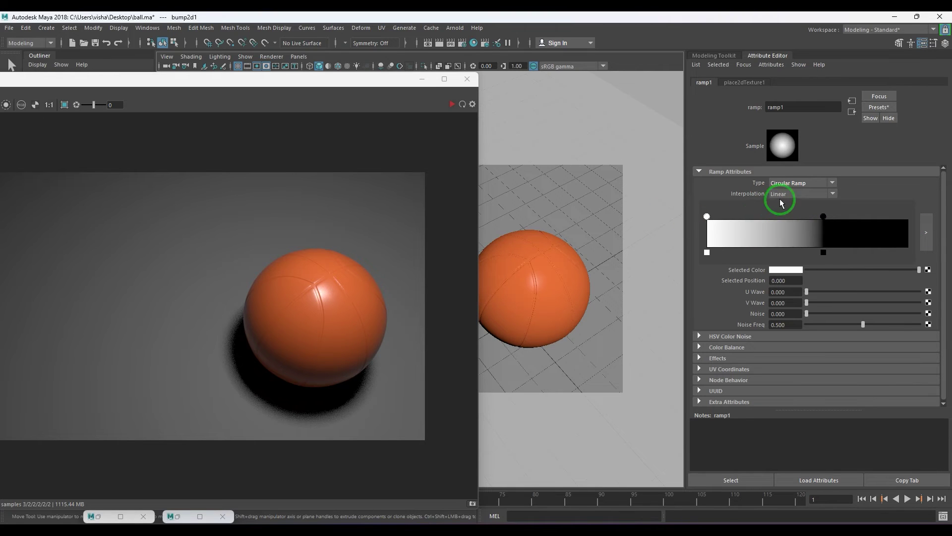
pyautogui.click(780, 201)
pyautogui.click(785, 240)
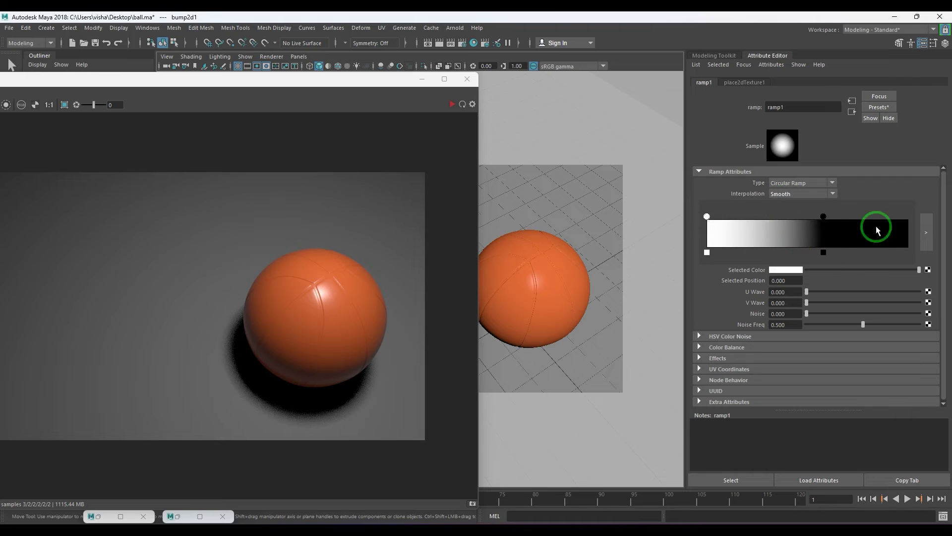
# Step: Set the ramp's Repeat UV to 250 and 100 in its 2D texture placement
pyautogui.click(757, 83)
pyautogui.click(787, 259)
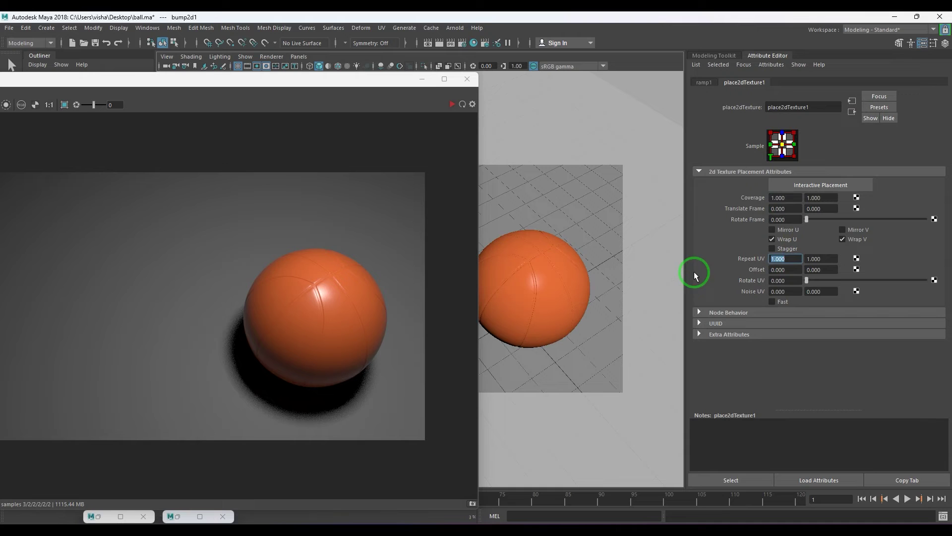
pyautogui.write('250')
pyautogui.press('Tab')
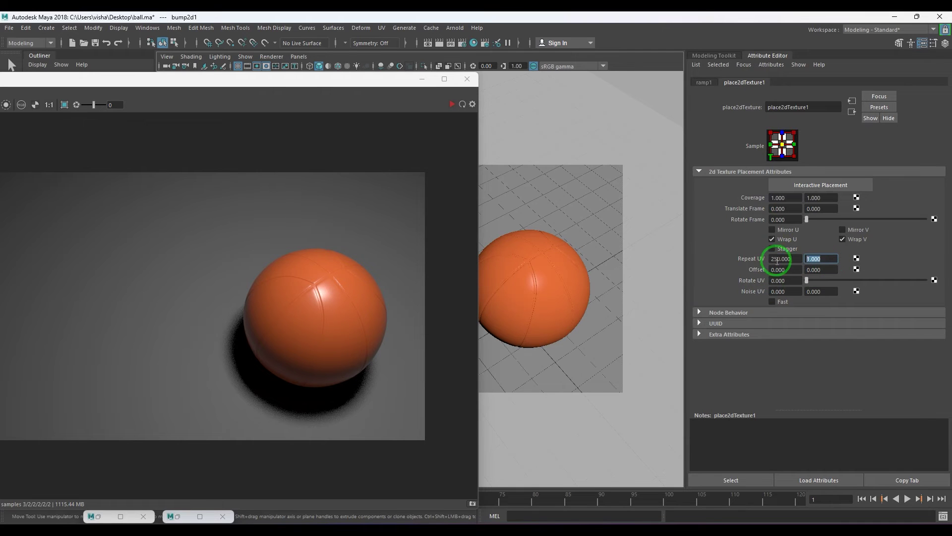
pyautogui.write('1000')
pyautogui.click(623, 291)
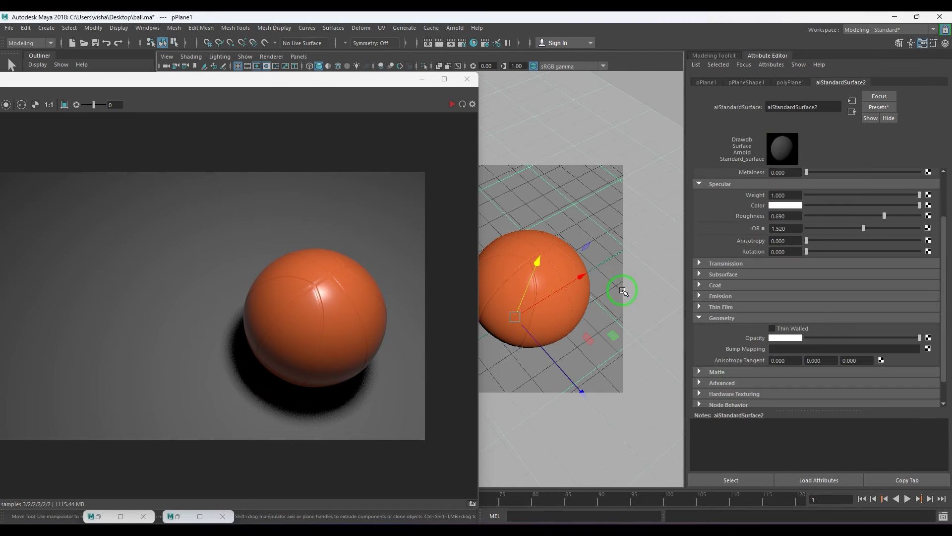
# Step: Display textures in the viewport and set the ball's 2D Bump Depth to 0.1 after trying 0.05
pyautogui.press('6')
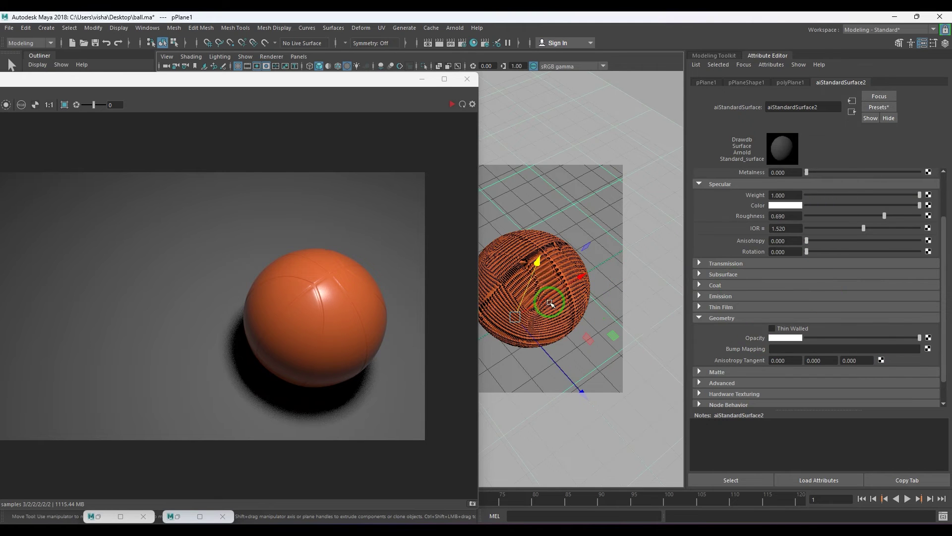
pyautogui.click(549, 302)
pyautogui.click(928, 349)
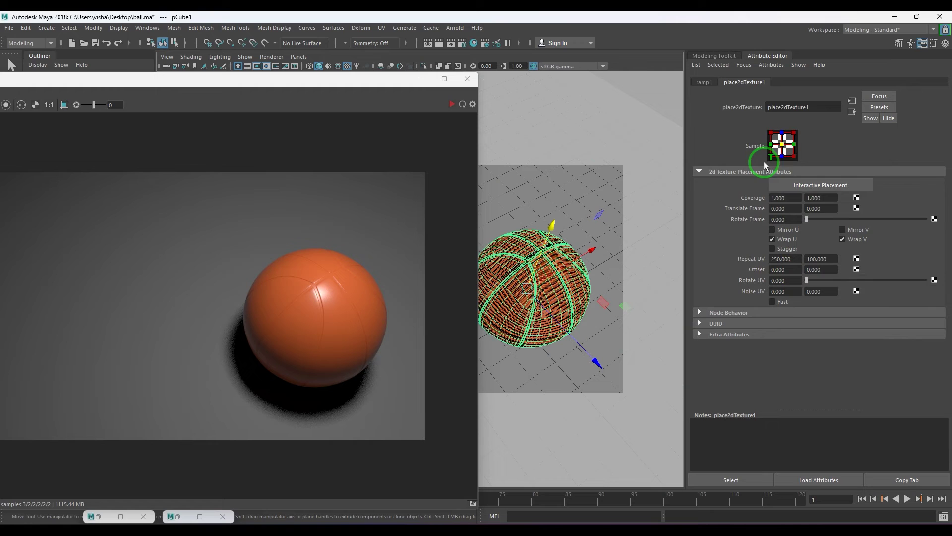
pyautogui.click(853, 112)
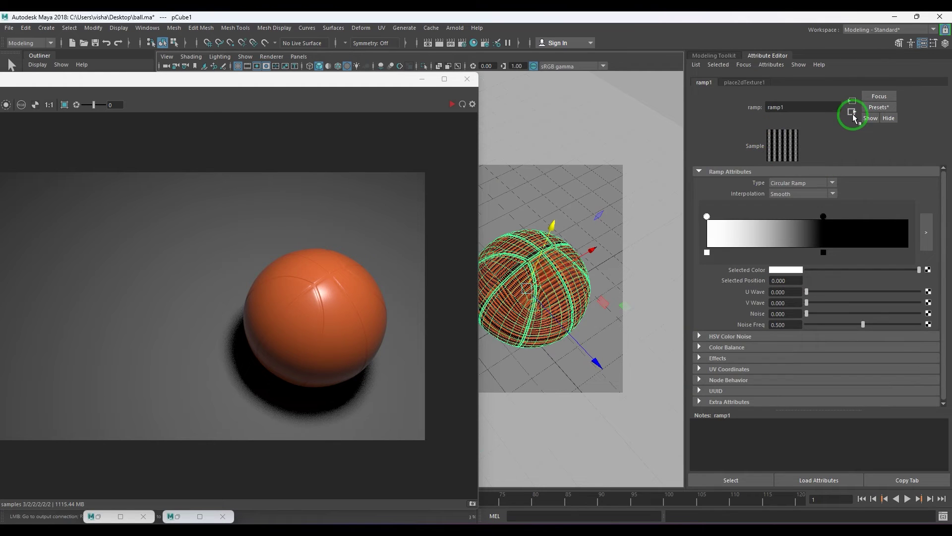
pyautogui.click(852, 111)
pyautogui.moveTo(800, 197); pyautogui.dragTo(744, 201)
pyautogui.write('0.')
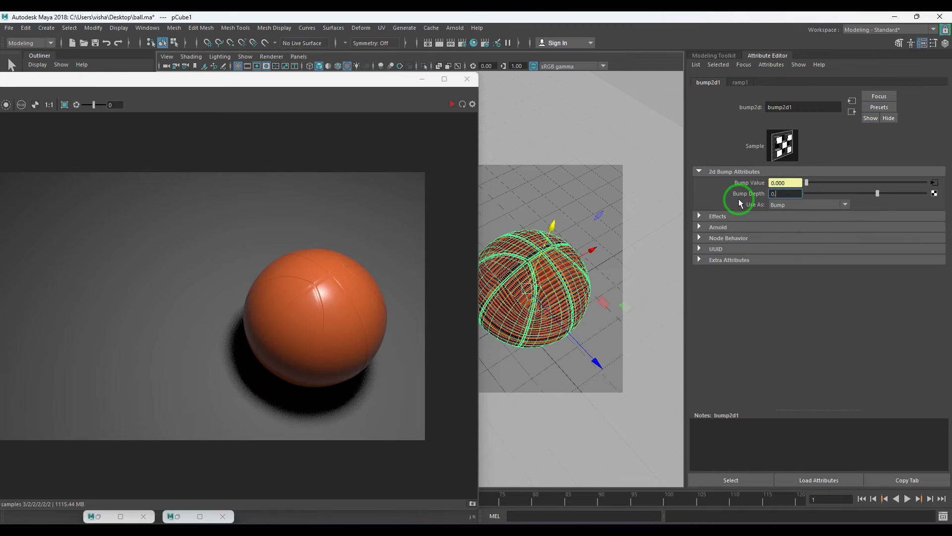
pyautogui.write('05')
pyautogui.press('Return')
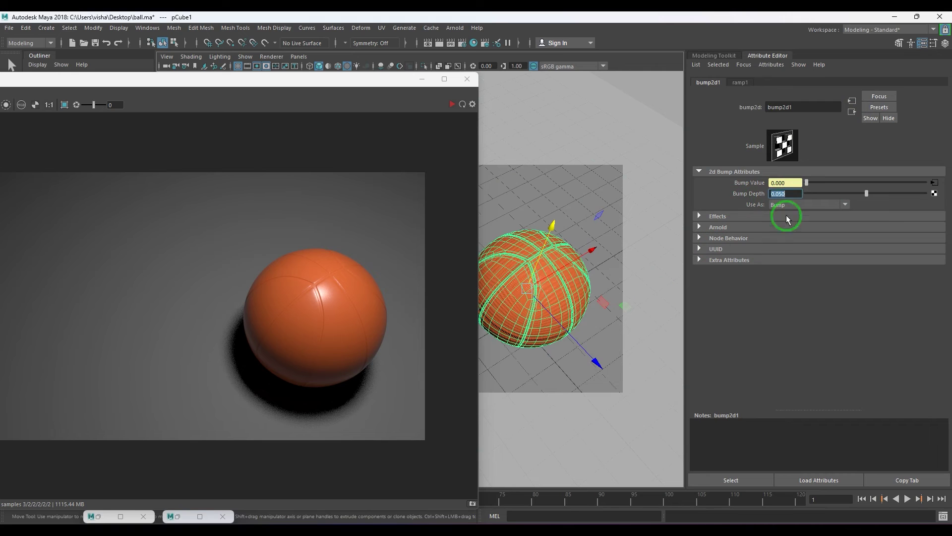
pyautogui.write('0.1')
pyautogui.press('Return')
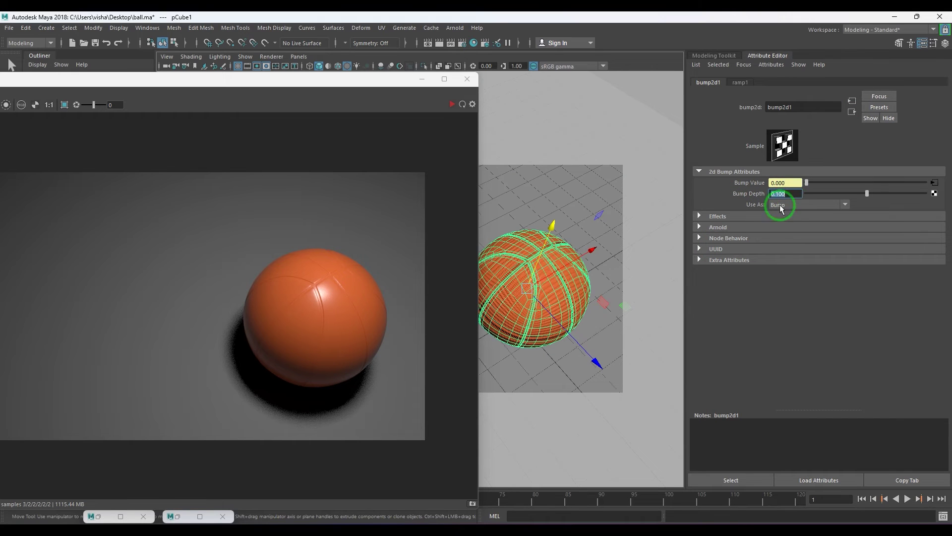
# Step: Minimize the render view and set the second Repeat UV value to 250 in the ramp's 2D texture placement
pyautogui.click(421, 78)
pyautogui.click(293, 111)
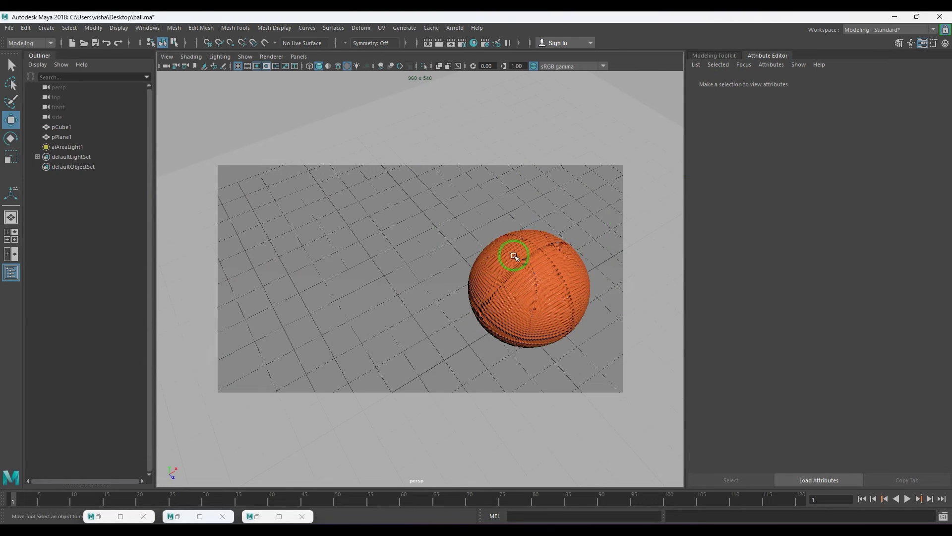
pyautogui.click(744, 65)
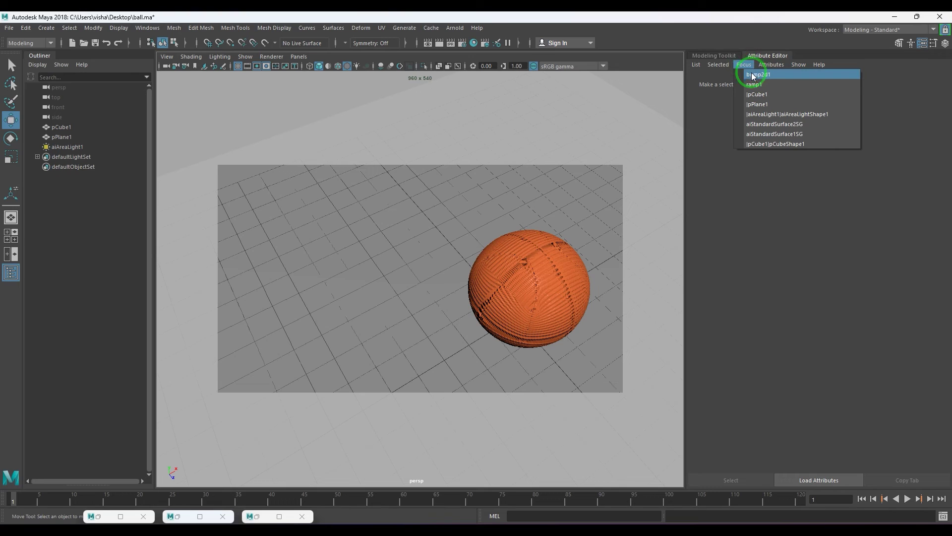
pyautogui.click(755, 87)
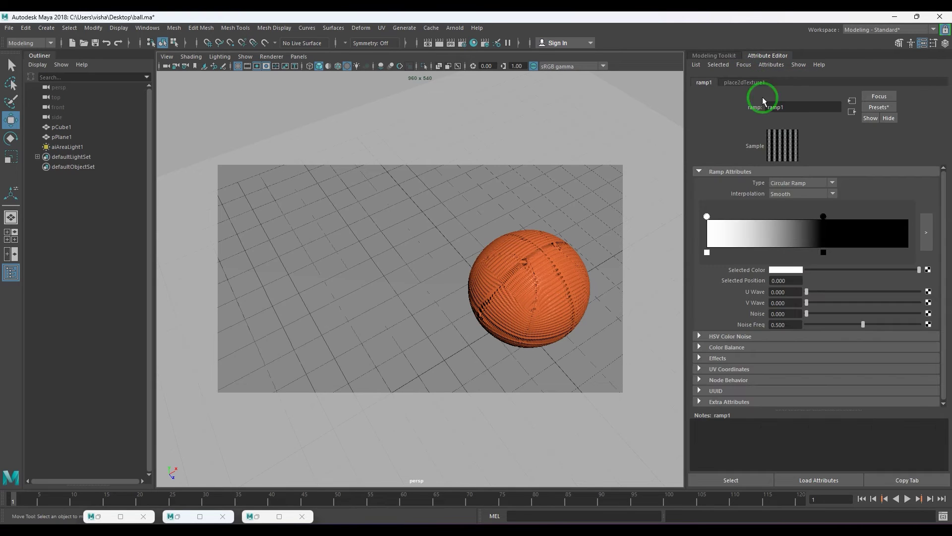
pyautogui.click(853, 113)
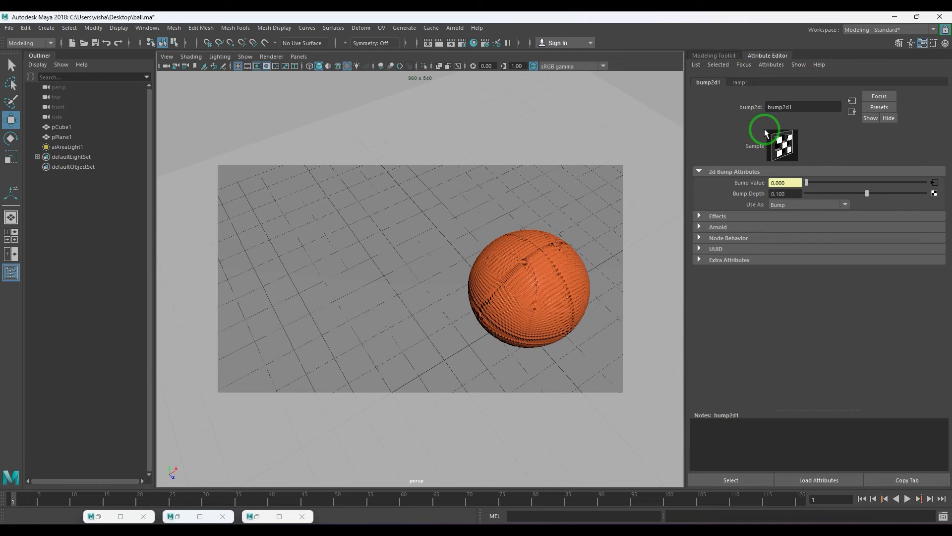
pyautogui.click(936, 183)
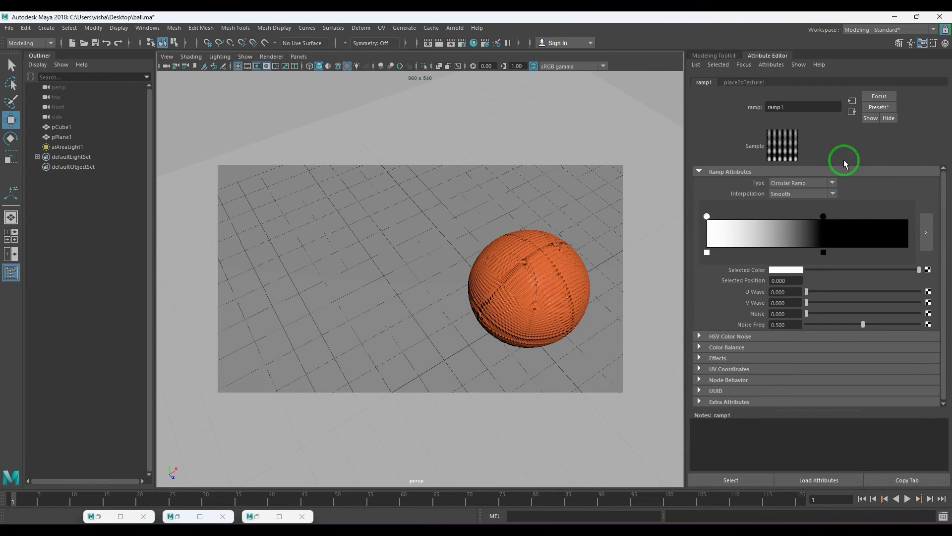
pyautogui.click(758, 84)
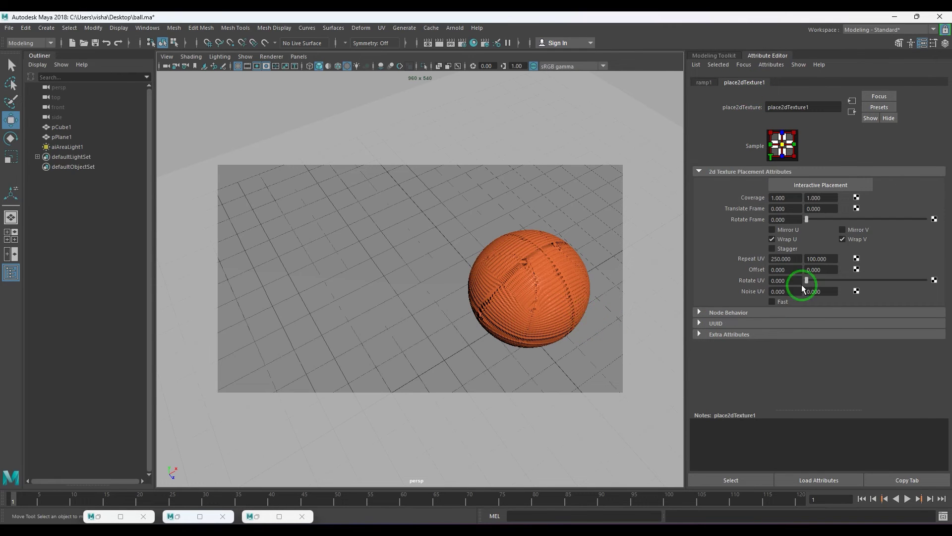
pyautogui.moveTo(831, 264); pyautogui.dragTo(781, 260)
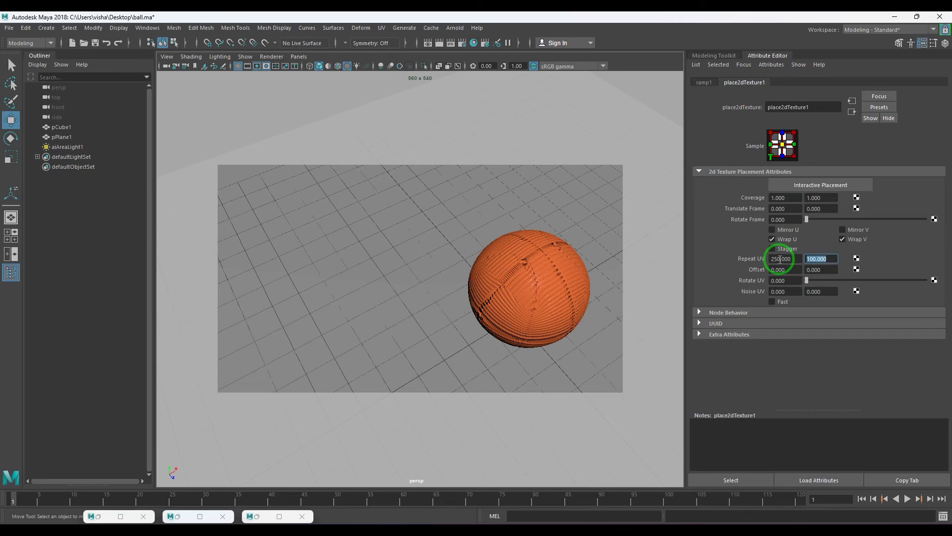
pyautogui.write('250')
pyautogui.press('Return')
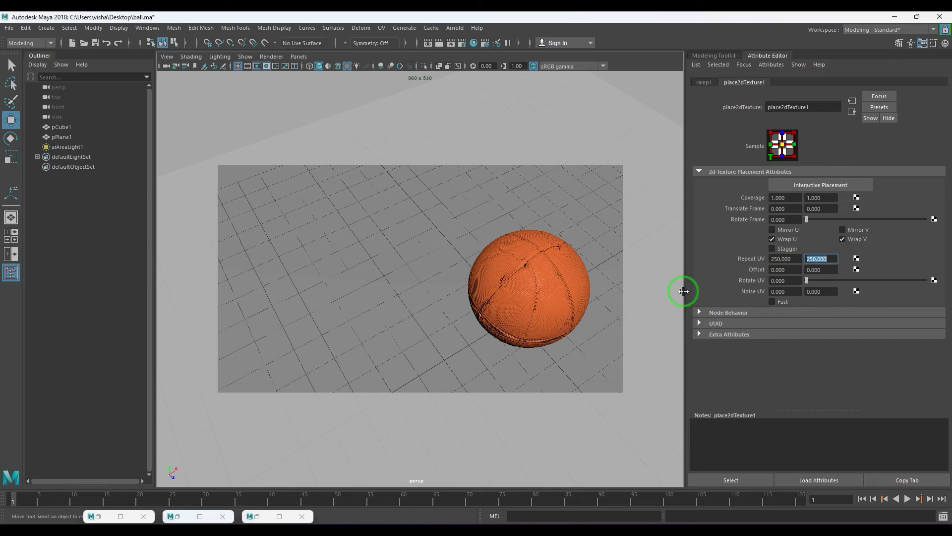
# Step: Apply a spherical UV projection to the ball and widen its Vertical Sweep to about 136
pyautogui.click(548, 309)
pyautogui.click(382, 28)
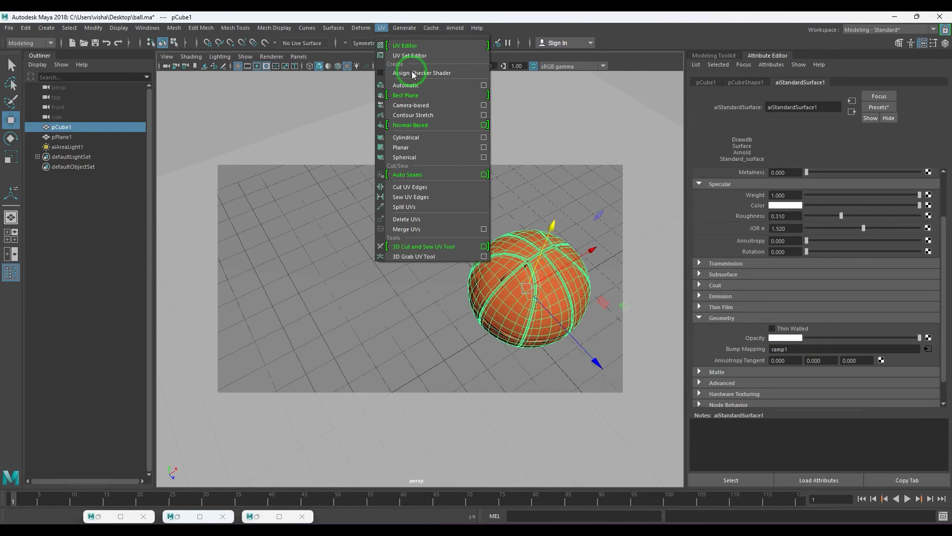
pyautogui.click(430, 157)
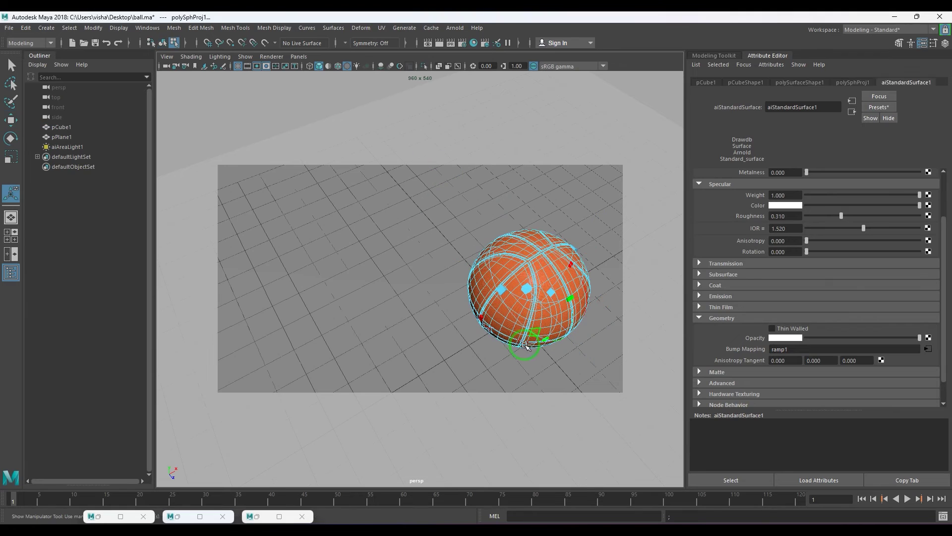
pyautogui.moveTo(545, 340); pyautogui.dragTo(527, 349)
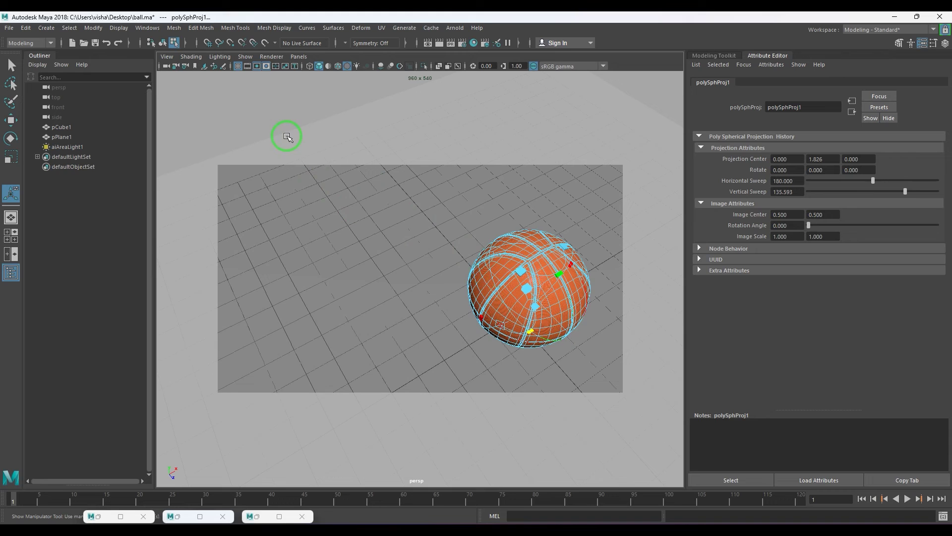
# Step: With polygons temporarily hidden in the viewport, widen the spherical projection's Horizontal Sweep to 360 and deselect the ball
pyautogui.click(245, 57)
pyautogui.click(281, 156)
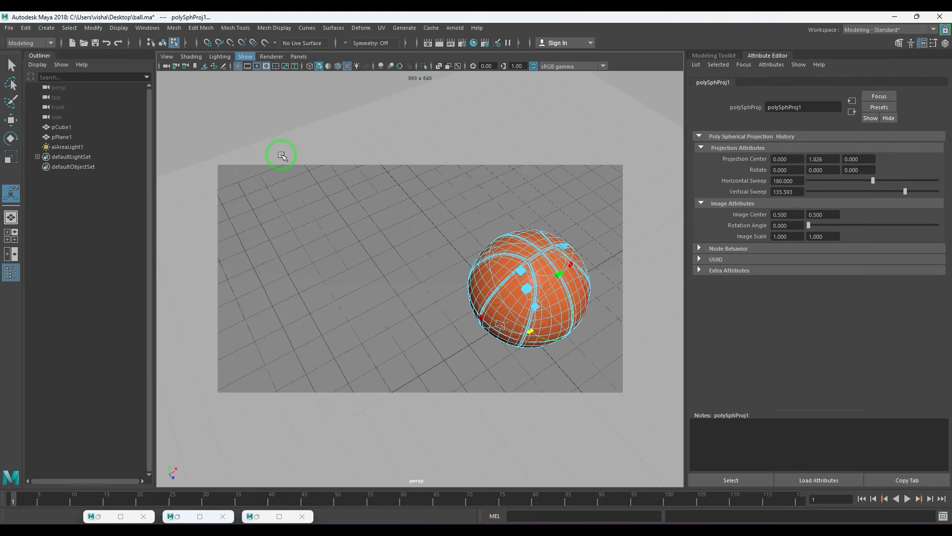
pyautogui.moveTo(484, 319); pyautogui.dragTo(467, 227)
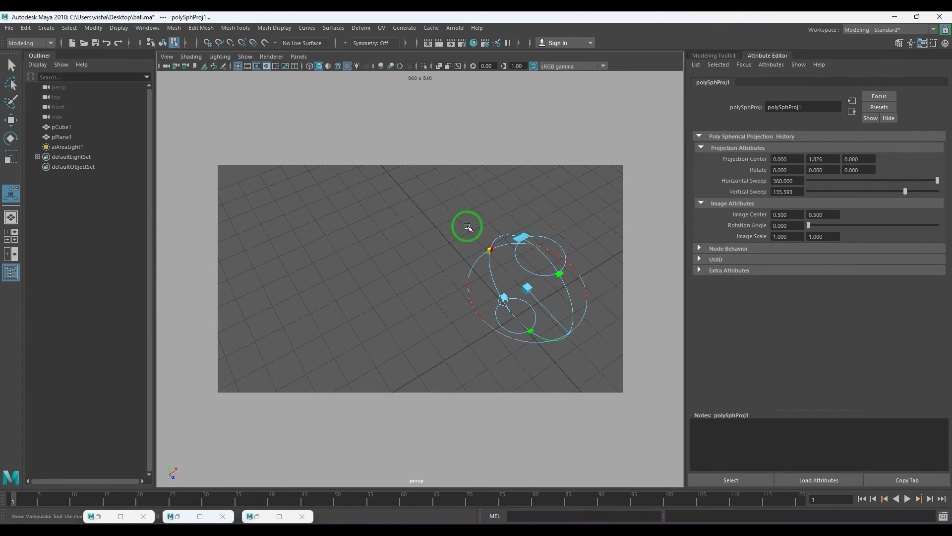
pyautogui.click(245, 57)
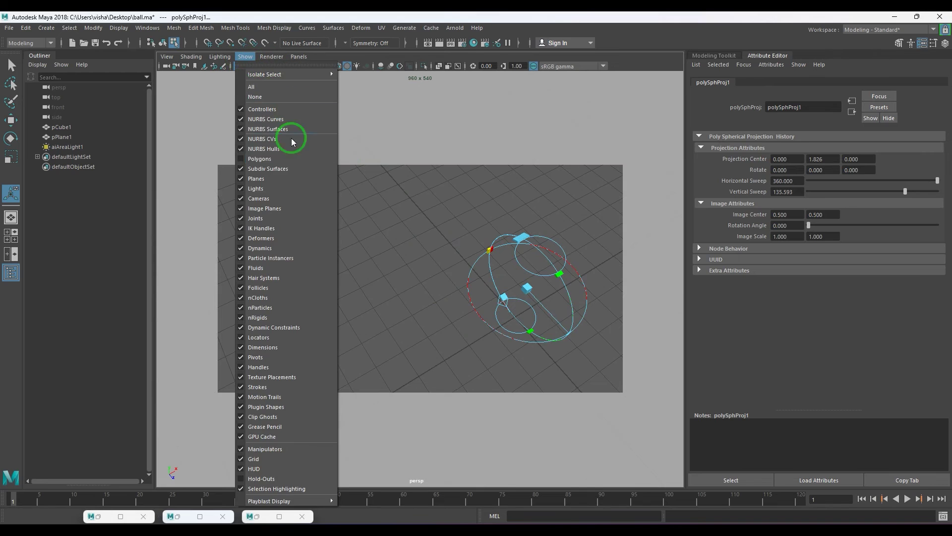
pyautogui.click(293, 159)
pyautogui.press('q')
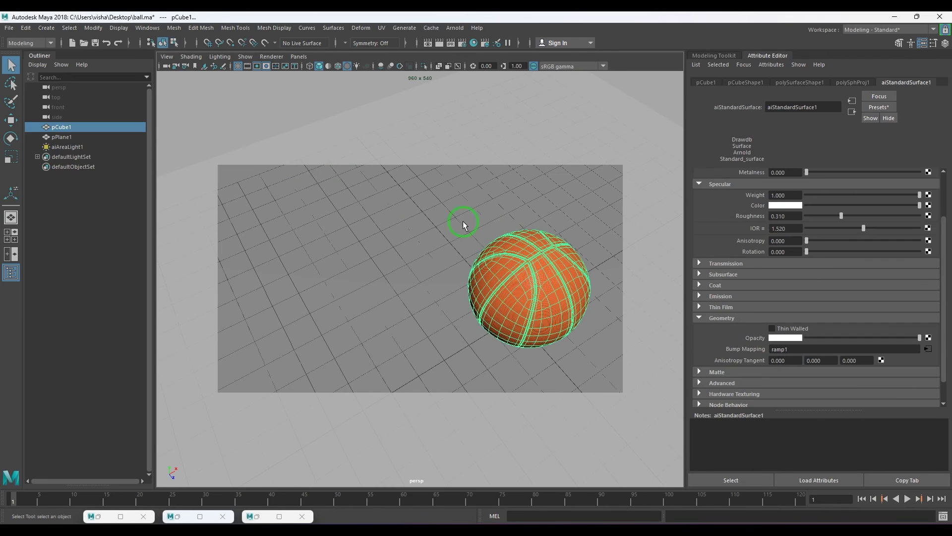
pyautogui.click(273, 108)
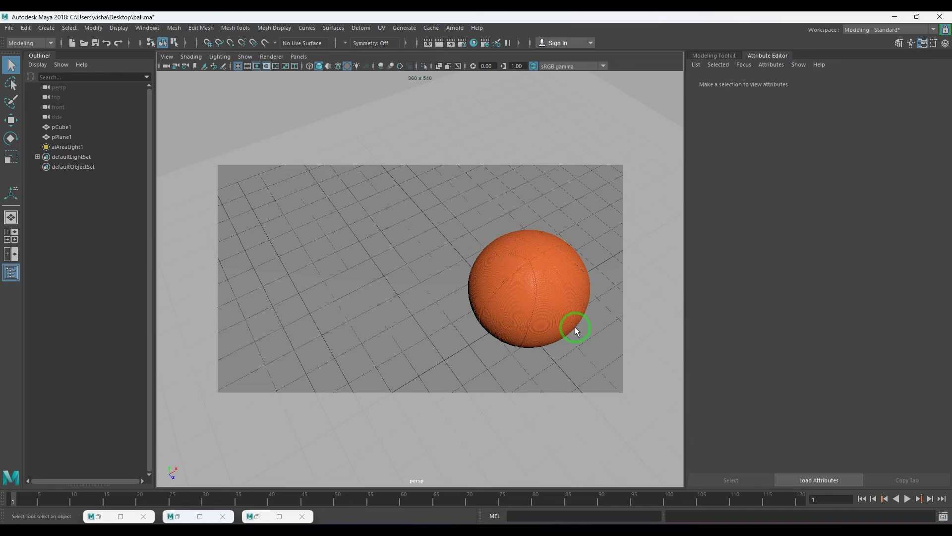
# Step: Enable Stagger in the bump ramp's 2D texture placement
pyautogui.keyDown('alt'); pyautogui.moveTo(573, 328); pyautogui.dragTo(442, 327); pyautogui.keyUp('alt')
pyautogui.keyDown('alt'); pyautogui.moveTo(441, 324); pyautogui.dragTo(511, 323, button='right'); pyautogui.keyUp('alt')
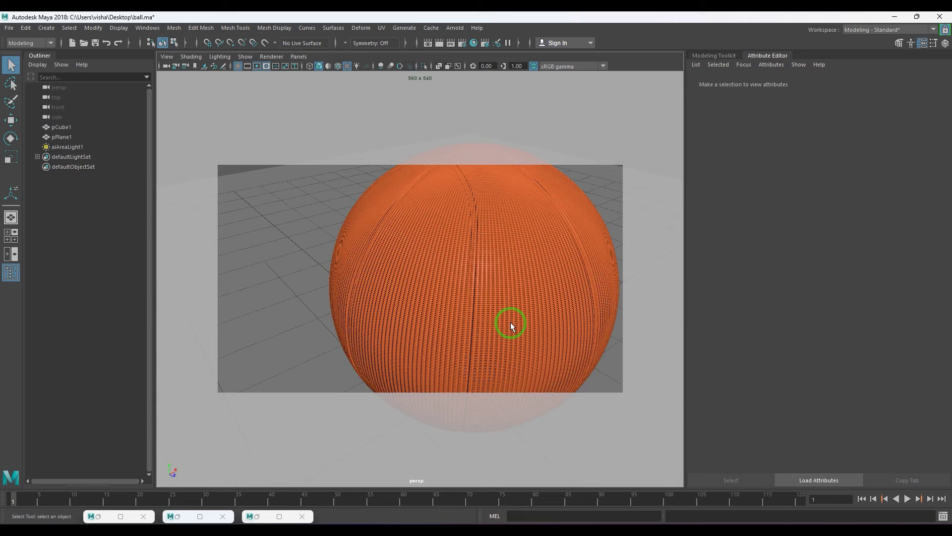
pyautogui.click(744, 65)
pyautogui.click(754, 94)
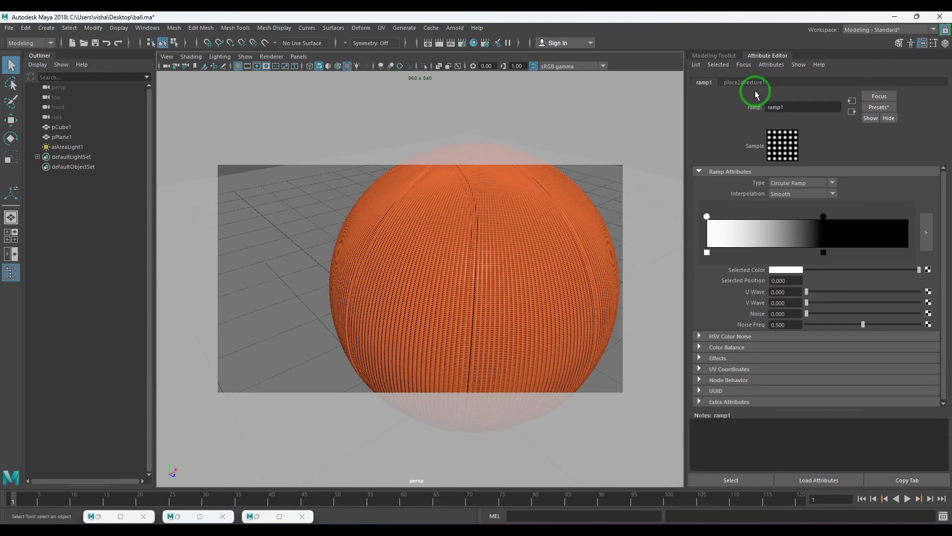
pyautogui.click(749, 83)
pyautogui.click(779, 249)
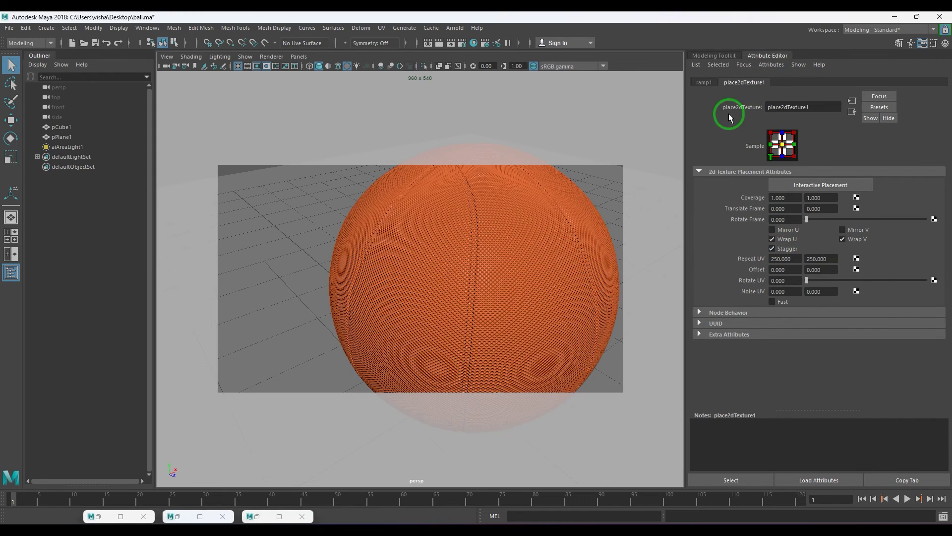
# Step: Try 200 for both Repeat UV values of the bump ramp
pyautogui.click(786, 258)
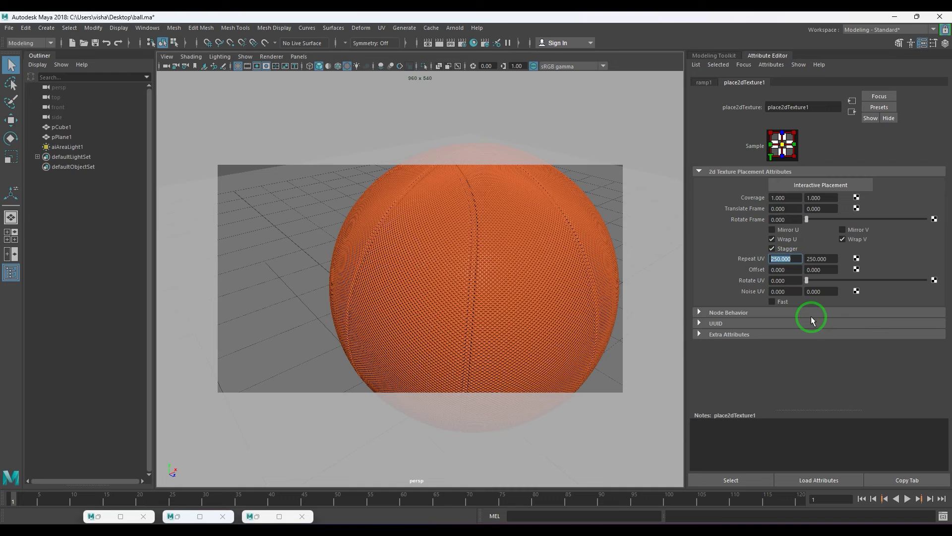
pyautogui.write('200')
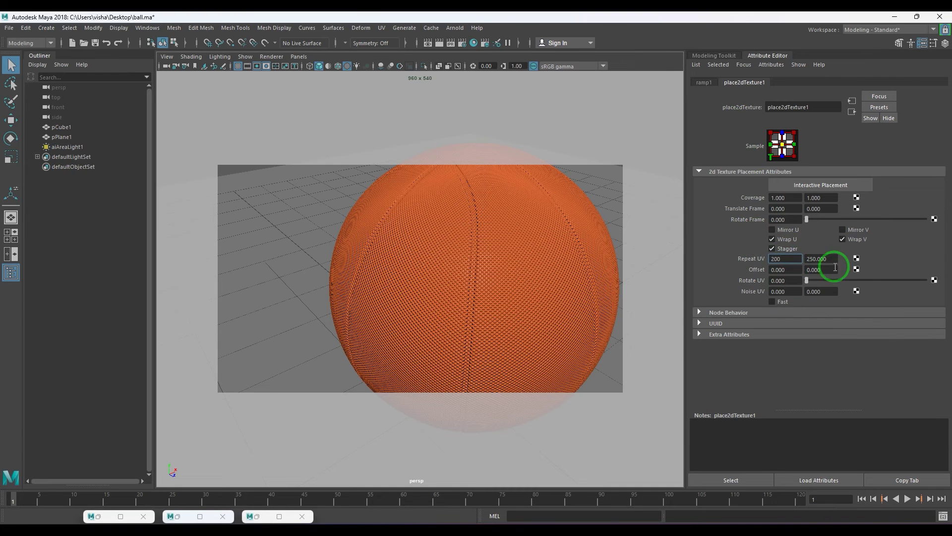
pyautogui.press('Tab')
pyautogui.write('200')
pyautogui.press('Return')
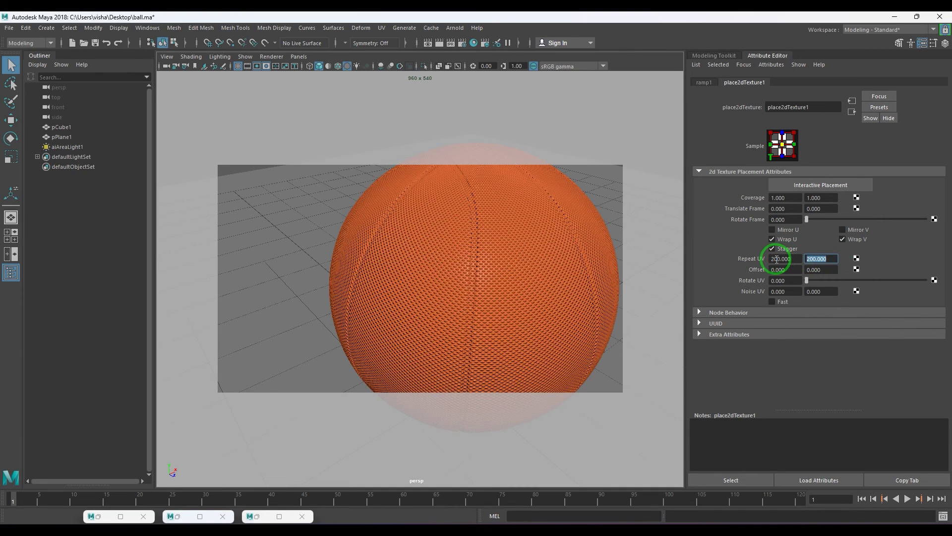
# Step: Try 150 for both Repeat UV values of the bump ramp
pyautogui.moveTo(788, 258); pyautogui.dragTo(743, 260)
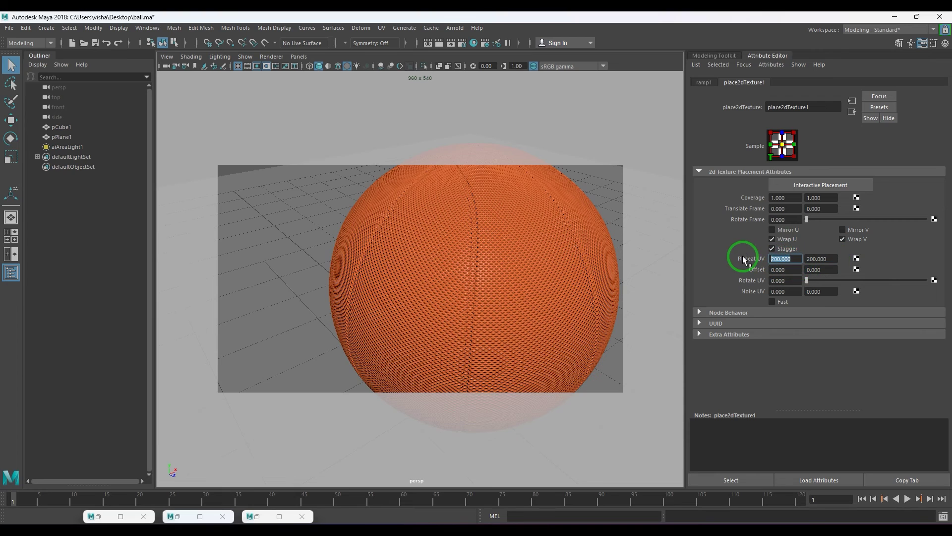
pyautogui.write('150')
pyautogui.press('Tab')
pyautogui.write('150')
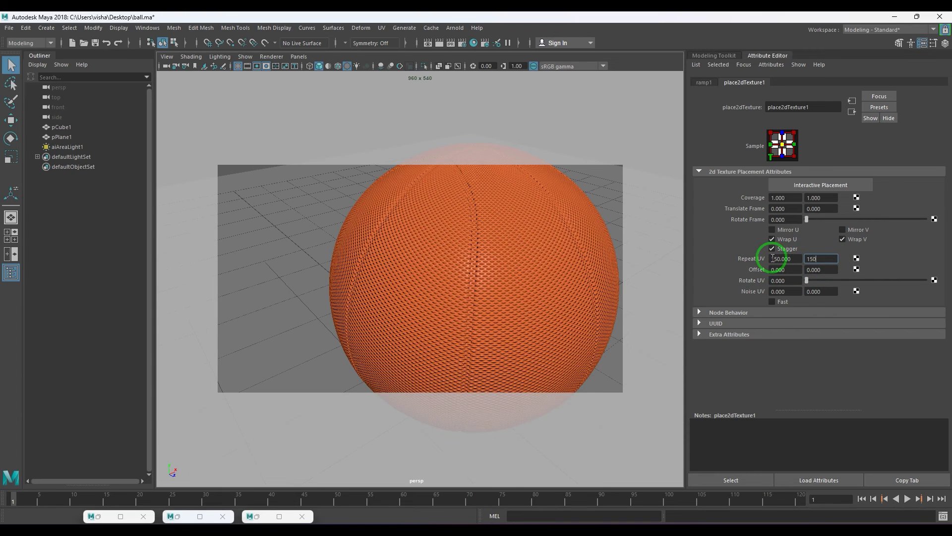
pyautogui.press('Return')
# Step: Set the bump ramp's Repeat U to 180 and try 200, then 150, for Repeat V
pyautogui.moveTo(772, 259); pyautogui.dragTo(729, 258)
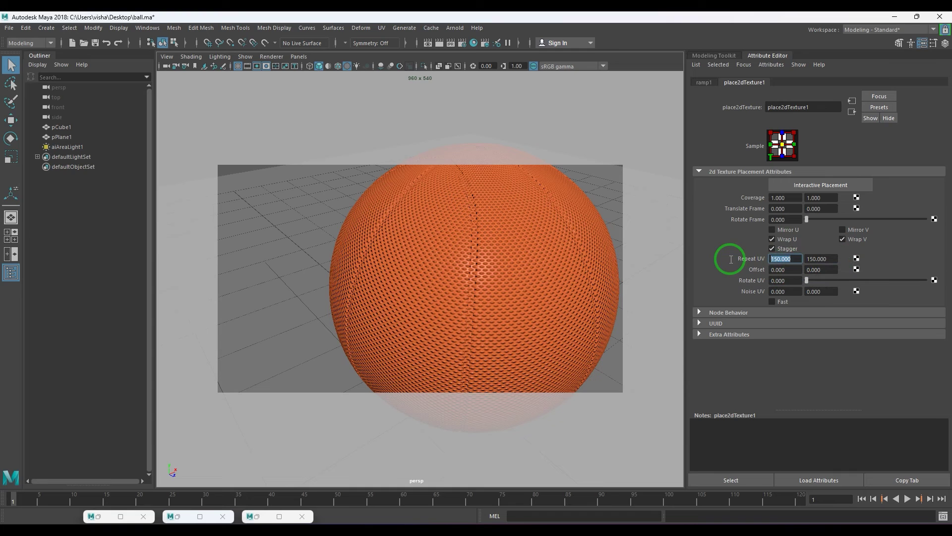
pyautogui.write('180')
pyautogui.press('Tab')
pyautogui.write('1')
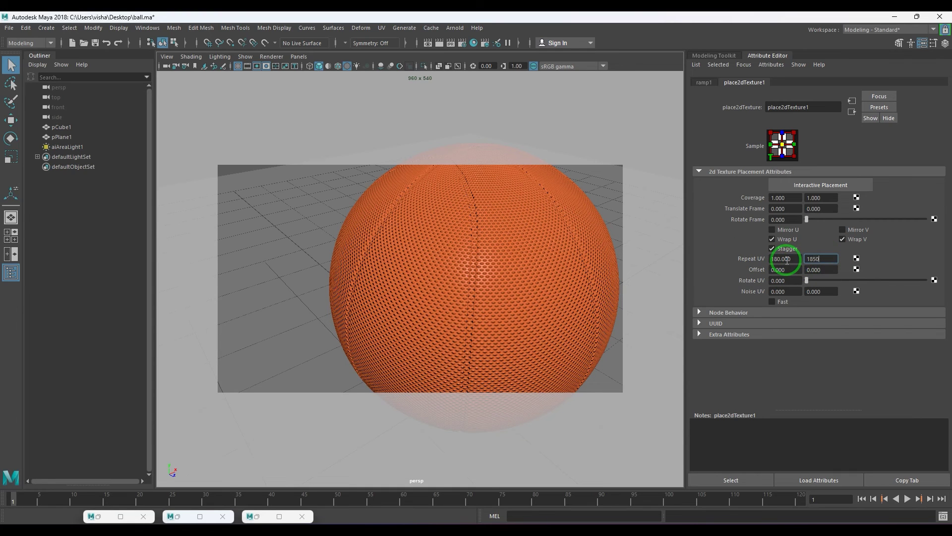
pyautogui.moveTo(832, 260); pyautogui.dragTo(793, 261)
pyautogui.write('200')
pyautogui.press('Return')
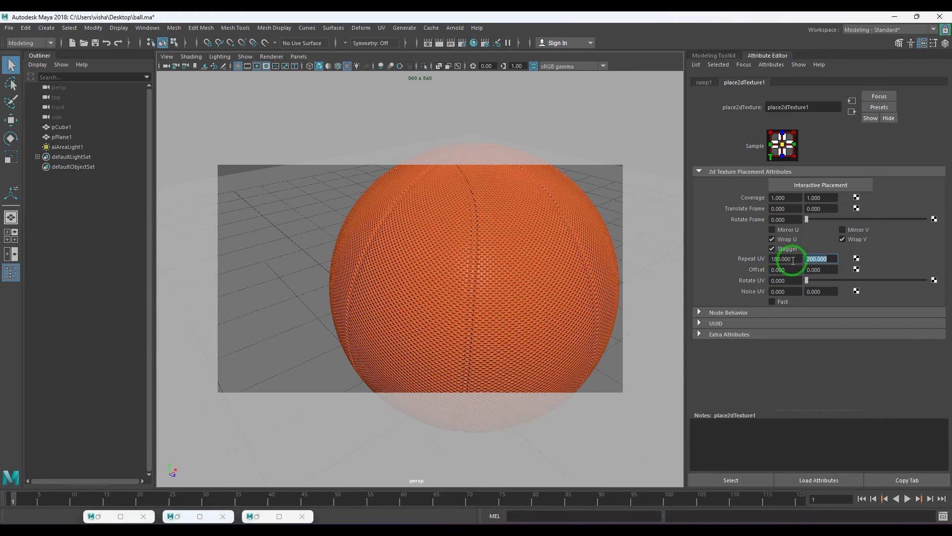
pyautogui.write('150')
pyautogui.press('Return')
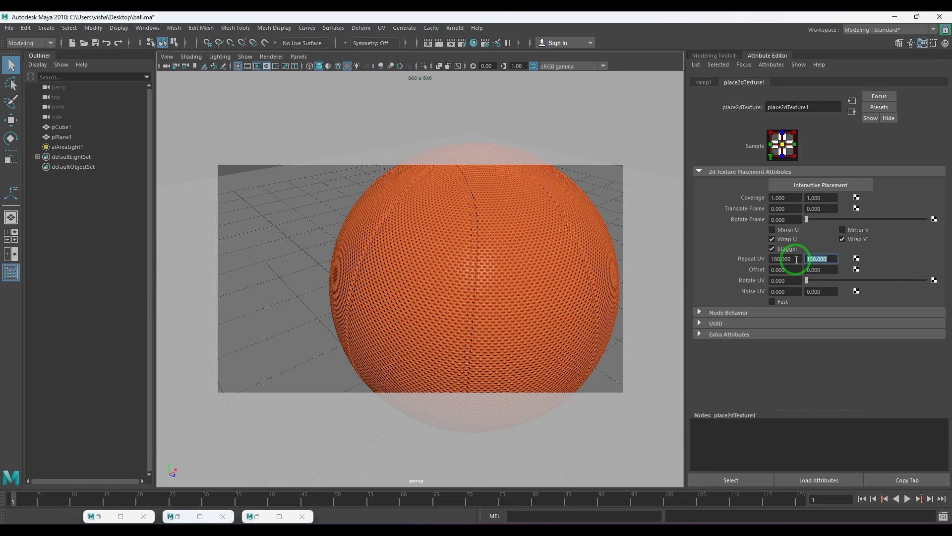
# Step: Set the bump ramp's Repeat V to 120
pyautogui.write('1')
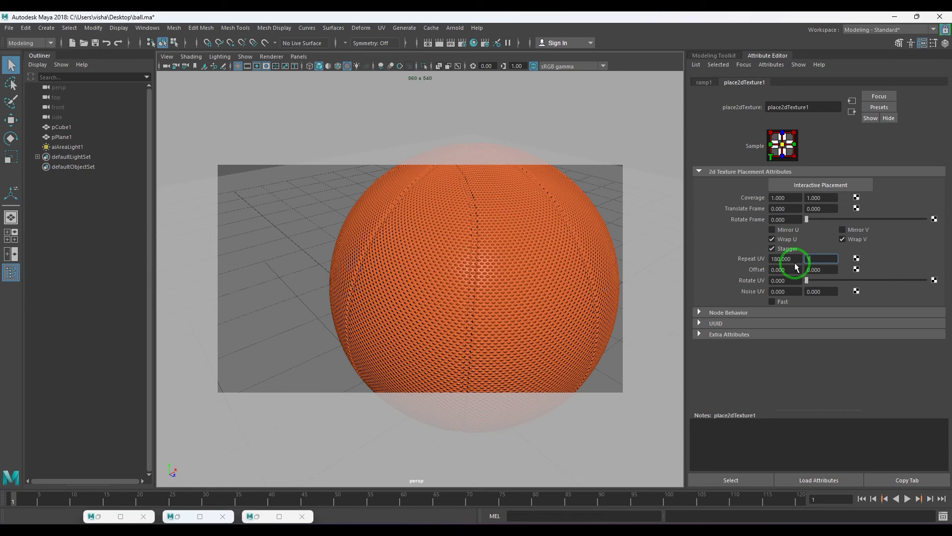
pyautogui.write('20')
pyautogui.press('Return')
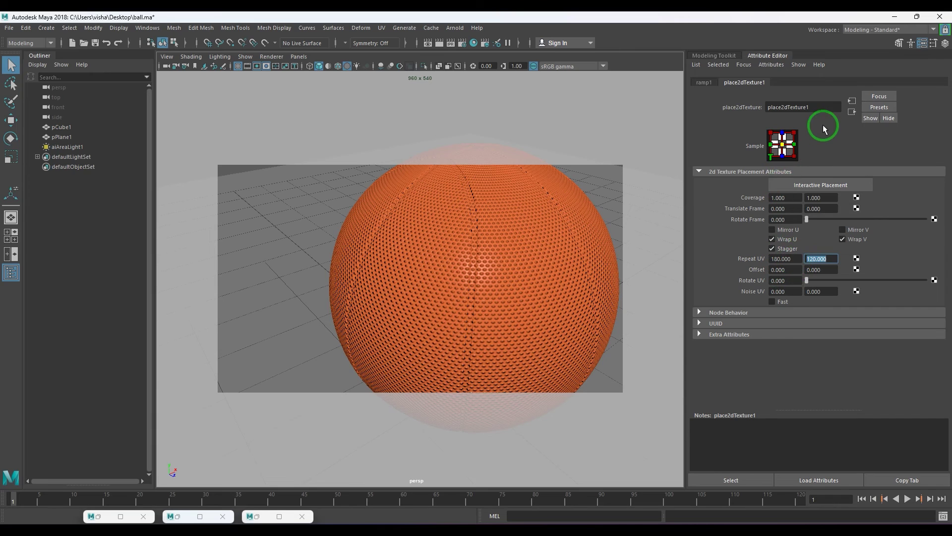
# Step: Go up from the texture placement through the ramp to the bump2d node and set its Bump Depth to 0.08
pyautogui.click(851, 111)
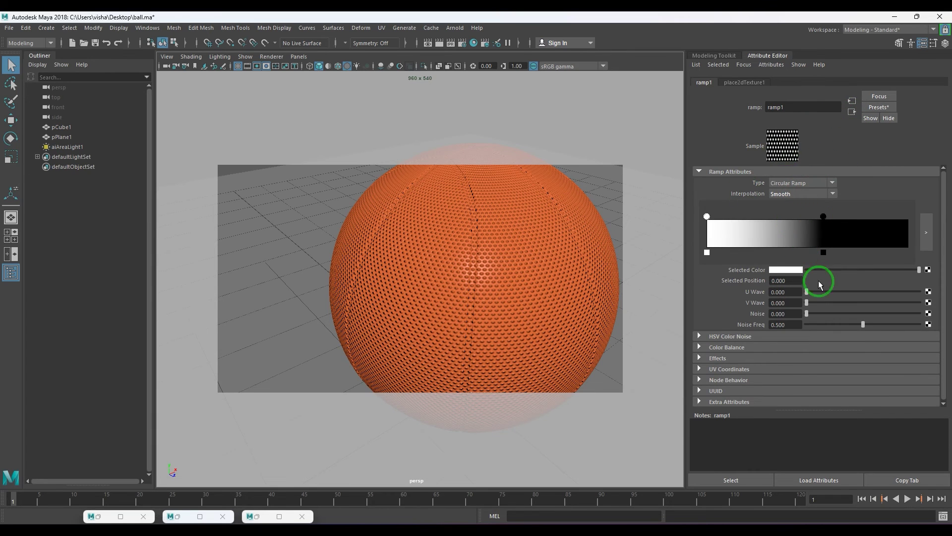
pyautogui.click(852, 111)
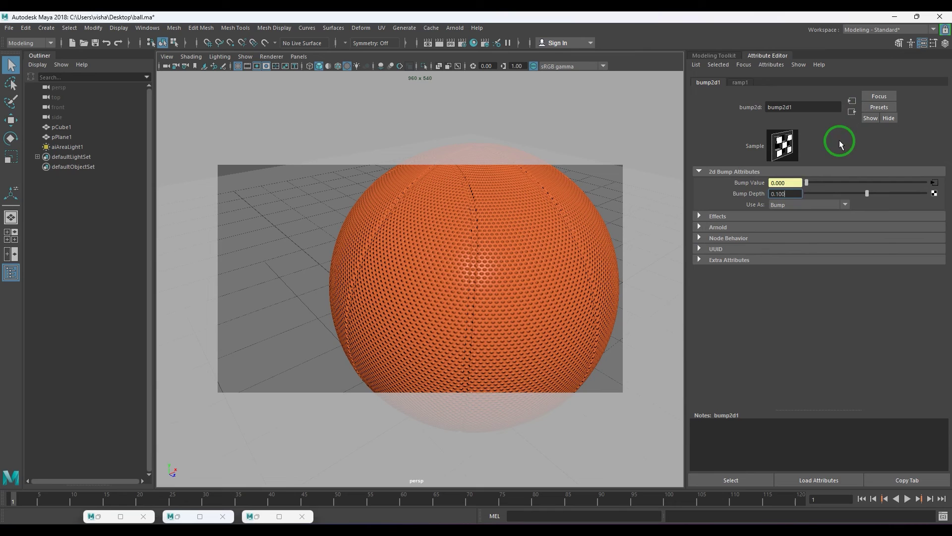
pyautogui.press('BackSpace')
pyautogui.press('BackSpace')
pyautogui.press('BackSpace')
pyautogui.press('BackSpace')
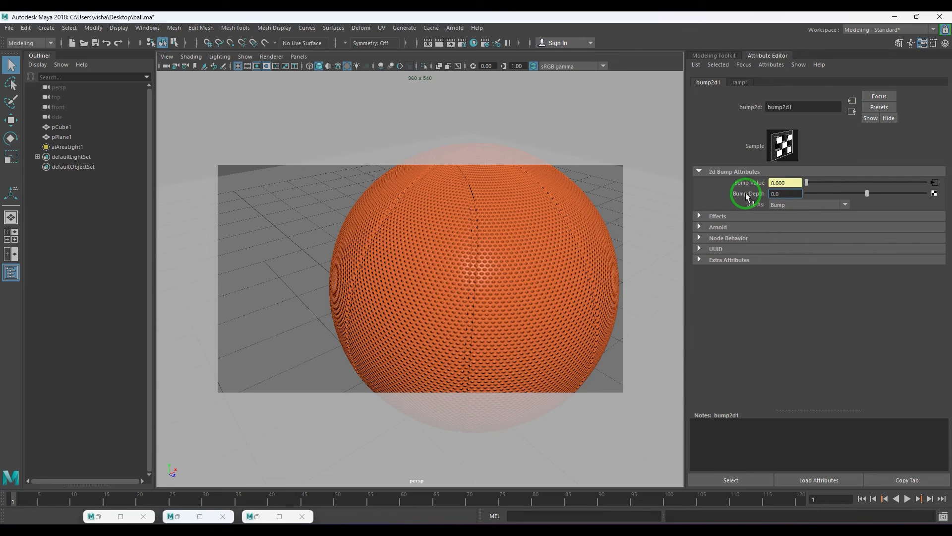
pyautogui.click(779, 193)
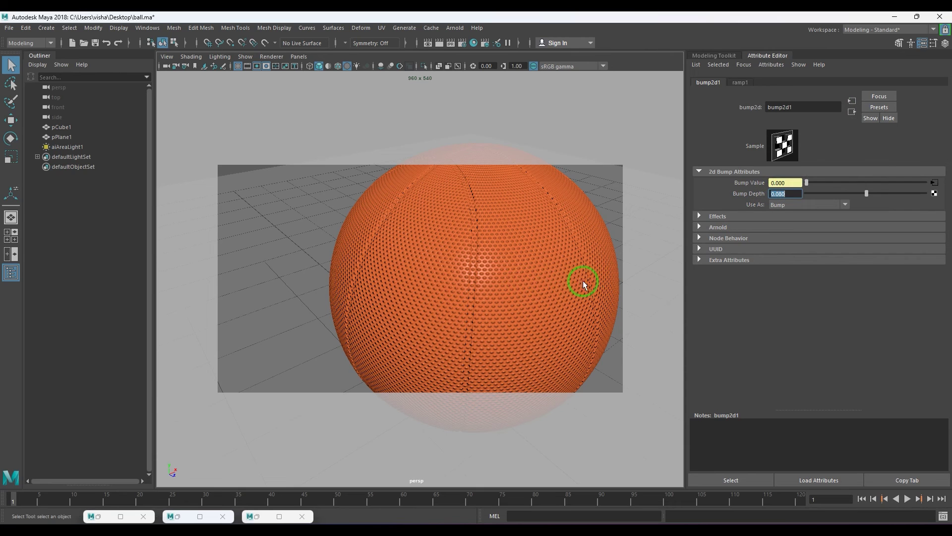
# Step: Select the ball, turn off its smooth mesh preview and display the viewport with the default material
pyautogui.keyDown('alt'); pyautogui.moveTo(616, 281); pyautogui.dragTo(536, 298); pyautogui.keyUp('alt')
pyautogui.moveTo(536, 298)
pyautogui.keyDown('alt'); pyautogui.mouseDown(button='right')
pyautogui.moveTo(562, 287)
pyautogui.moveTo(546, 283)
pyautogui.mouseUp(button='right'); pyautogui.keyUp('alt')
pyautogui.keyDown('alt'); pyautogui.moveTo(546, 283); pyautogui.dragTo(572, 268, button='middle'); pyautogui.keyUp('alt')
pyautogui.keyDown('alt'); pyautogui.moveTo(572, 267); pyautogui.dragTo(576, 253); pyautogui.keyUp('alt')
pyautogui.keyDown('alt'); pyautogui.moveTo(570, 252); pyautogui.dragTo(611, 276, button='right'); pyautogui.keyUp('alt')
pyautogui.keyDown('alt'); pyautogui.moveTo(611, 278); pyautogui.dragTo(552, 325); pyautogui.keyUp('alt')
pyautogui.click(522, 298)
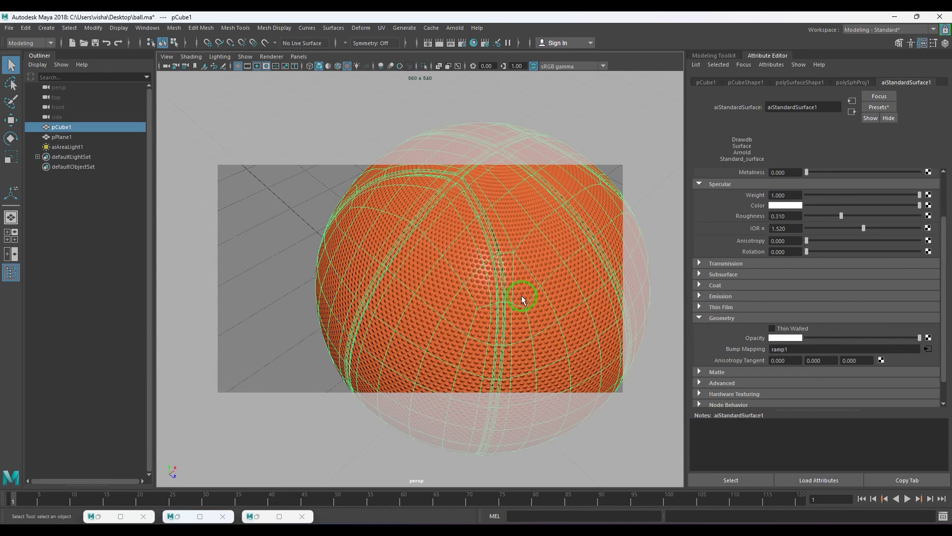
pyautogui.press('1')
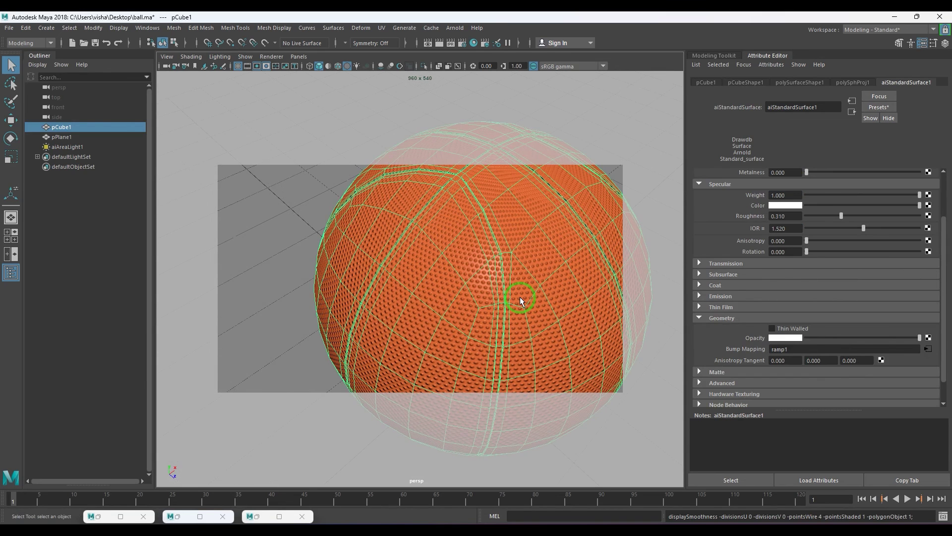
pyautogui.click(221, 136)
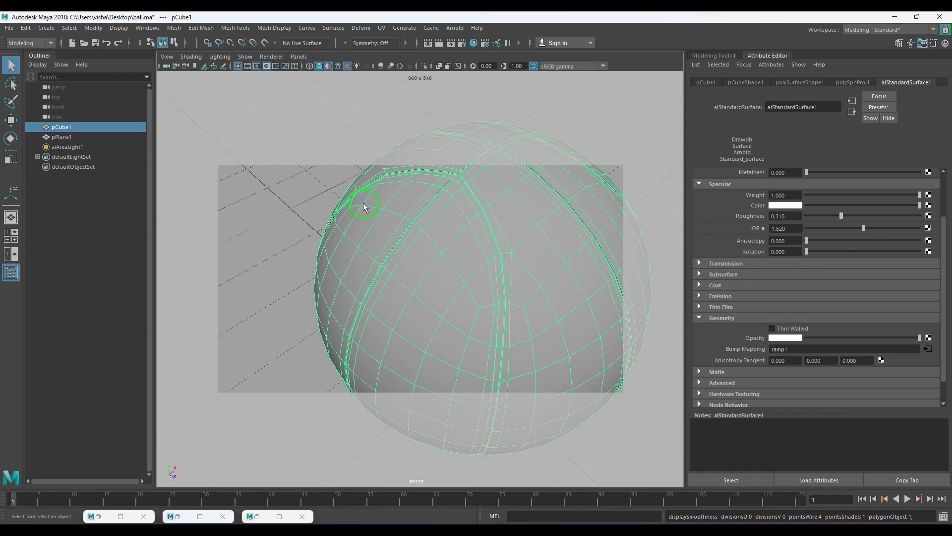
# Step: Select the inset seam faces around the whole ball and grow the selection by one step
pyautogui.scroll(8, 515, 263)
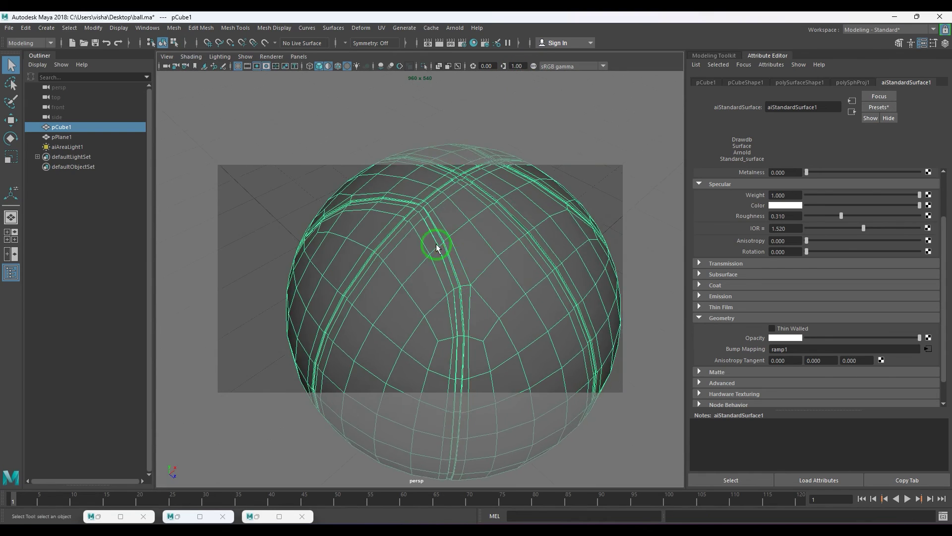
pyautogui.keyDown('alt'); pyautogui.moveTo(471, 260); pyautogui.dragTo(403, 263); pyautogui.keyUp('alt')
pyautogui.scroll(1, 460, 278)
pyautogui.press('F10')
pyautogui.click(463, 250)
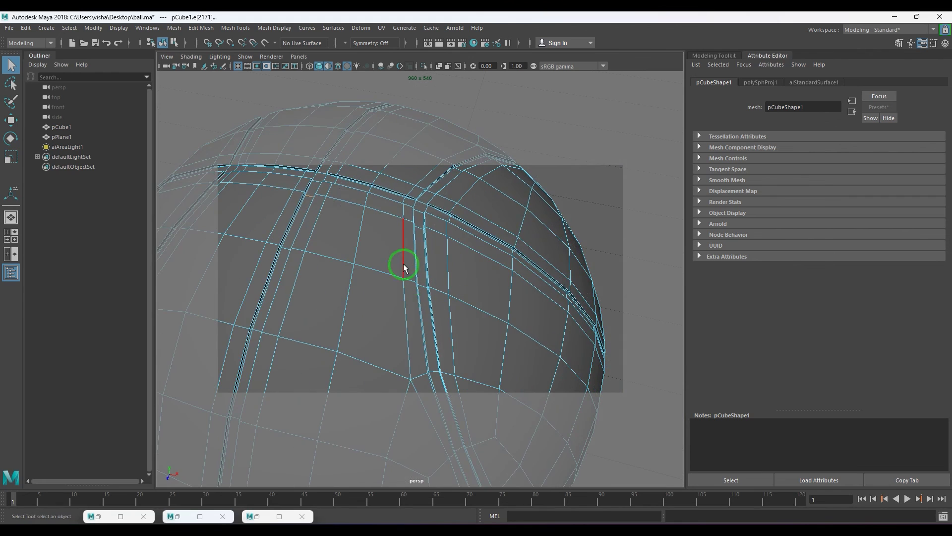
pyautogui.keyDown('shift'); pyautogui.moveTo(489, 203); pyautogui.dragTo(510, 281, button='right'); pyautogui.keyUp('shift')
pyautogui.scroll(-5, 508, 278)
pyautogui.keyDown('alt'); pyautogui.moveTo(491, 287); pyautogui.dragTo(521, 297); pyautogui.keyUp('alt')
pyautogui.scroll(8, 508, 292)
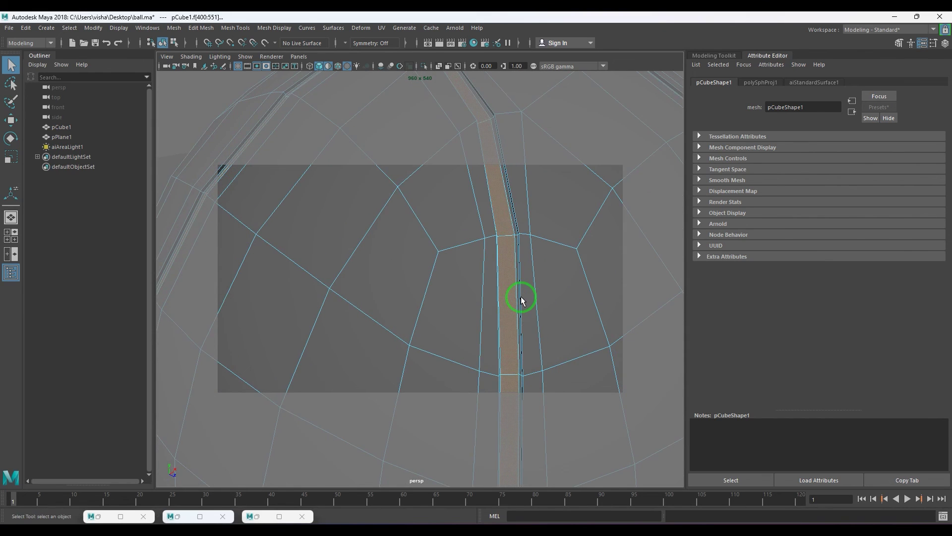
pyautogui.hotkey('shift', '.')
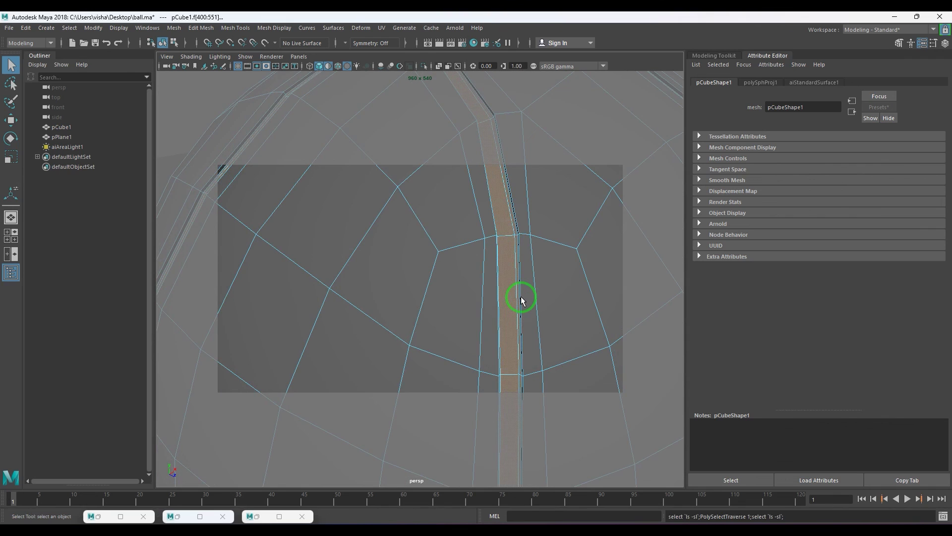
# Step: Assign a new Arnold aiStandardSurface material to the selected seam faces
pyautogui.moveTo(521, 296); pyautogui.dragTo(521, 272, button='right')
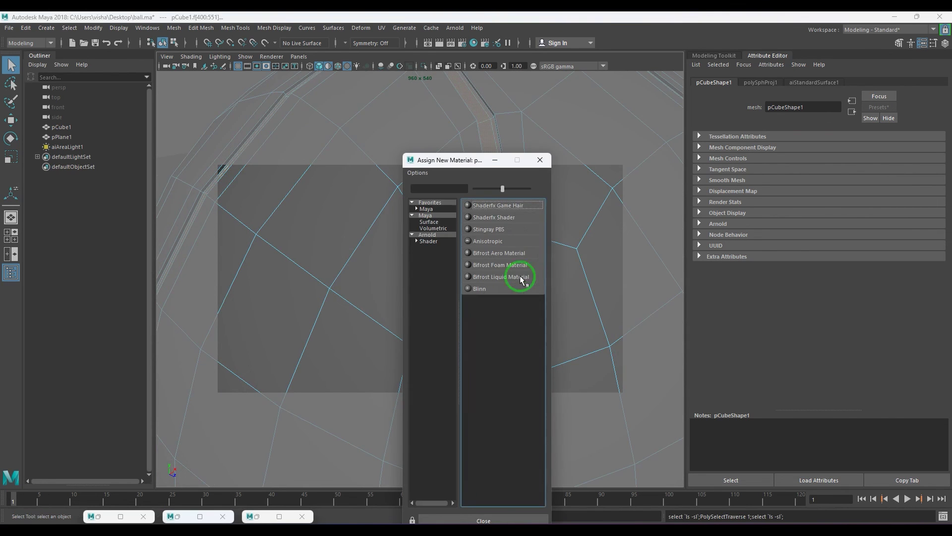
pyautogui.click(427, 236)
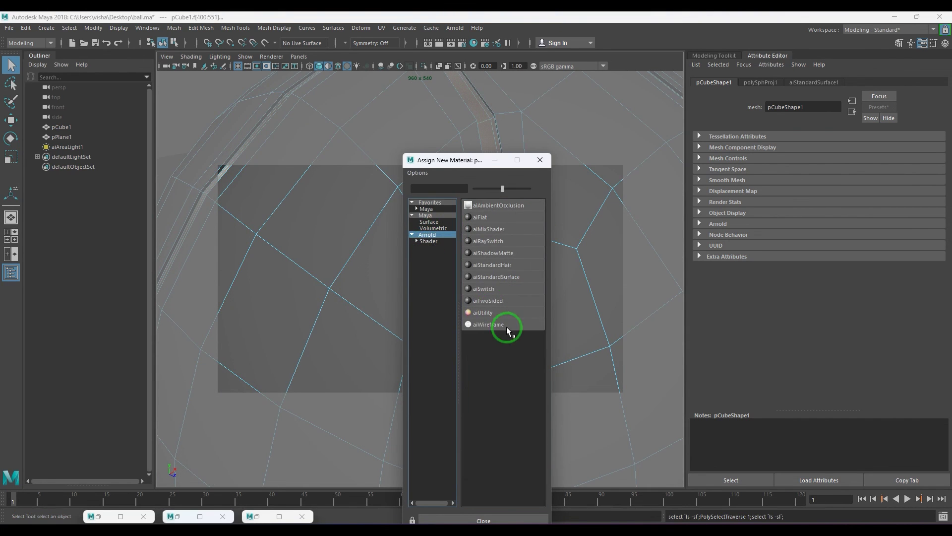
pyautogui.click(497, 277)
# Step: Turn off the default material display and re-enable the viewport's sRGB gamma view transform
pyautogui.scroll(-5, 496, 308)
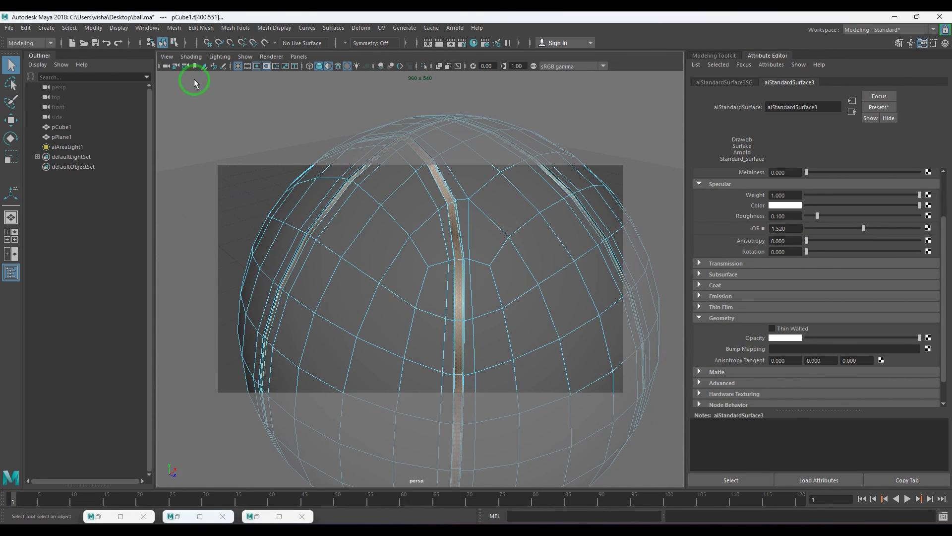
pyautogui.click(193, 56)
pyautogui.click(218, 144)
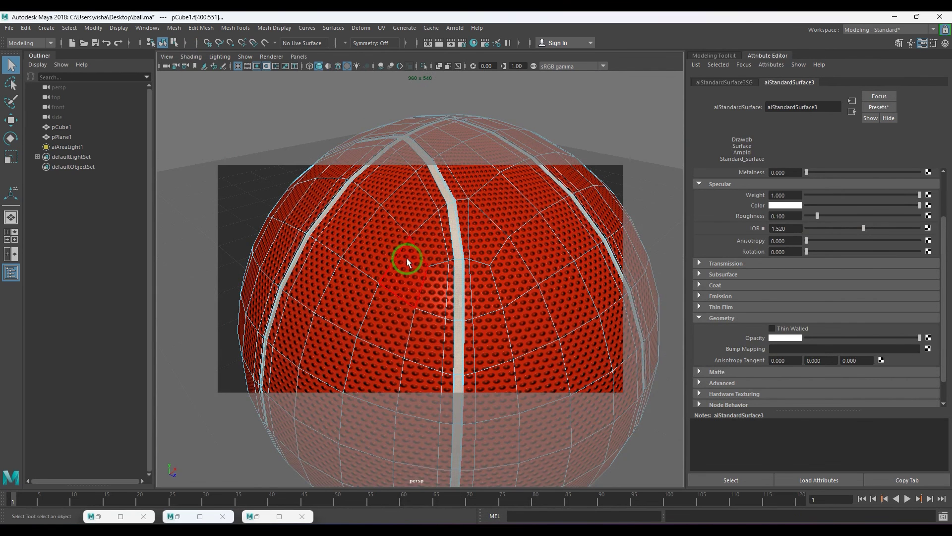
pyautogui.click(534, 66)
# Step: Make the seam material's base color black and set its specular roughness to 0.4
pyautogui.keyDown('alt'); pyautogui.moveTo(559, 255); pyautogui.dragTo(493, 272); pyautogui.keyUp('alt')
pyautogui.scroll(3, 789, 235)
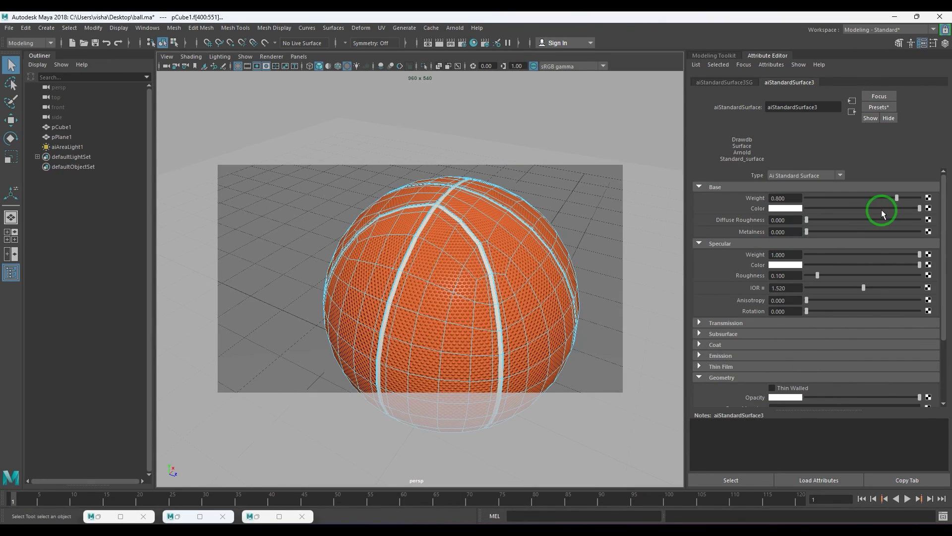
pyautogui.moveTo(882, 210); pyautogui.dragTo(752, 219)
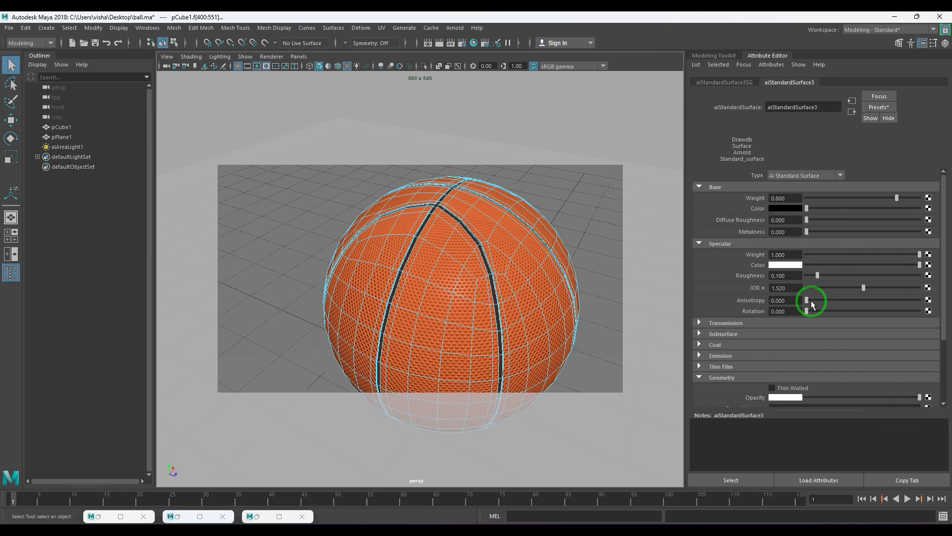
pyautogui.moveTo(795, 278); pyautogui.dragTo(727, 280)
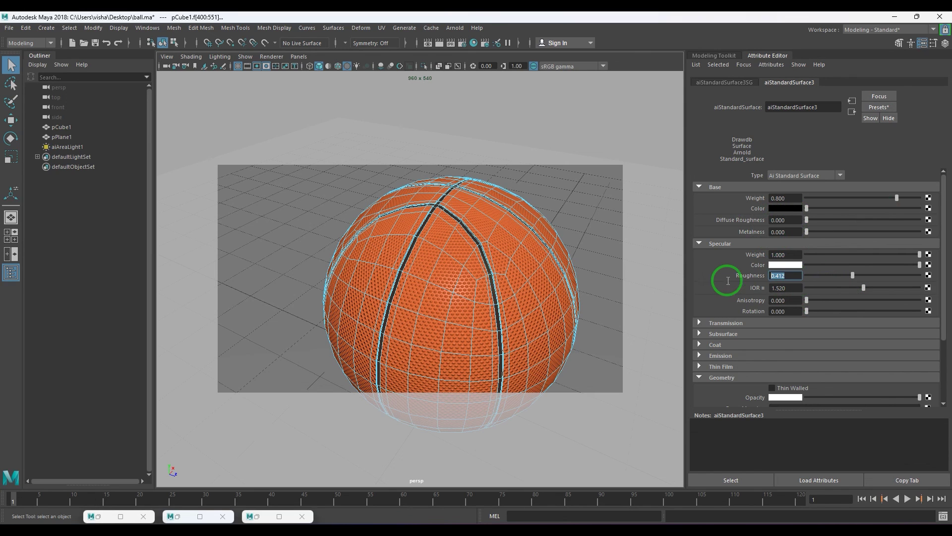
# Step: Return the ball to object mode, switch the viewport to textured shading and deselect the ball
pyautogui.moveTo(463, 283); pyautogui.dragTo(544, 219, button='right')
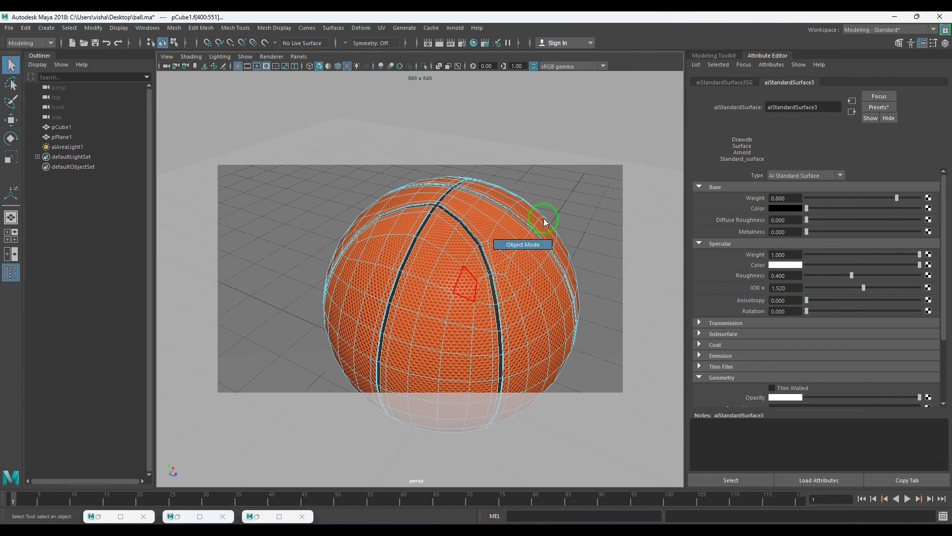
pyautogui.press('4')
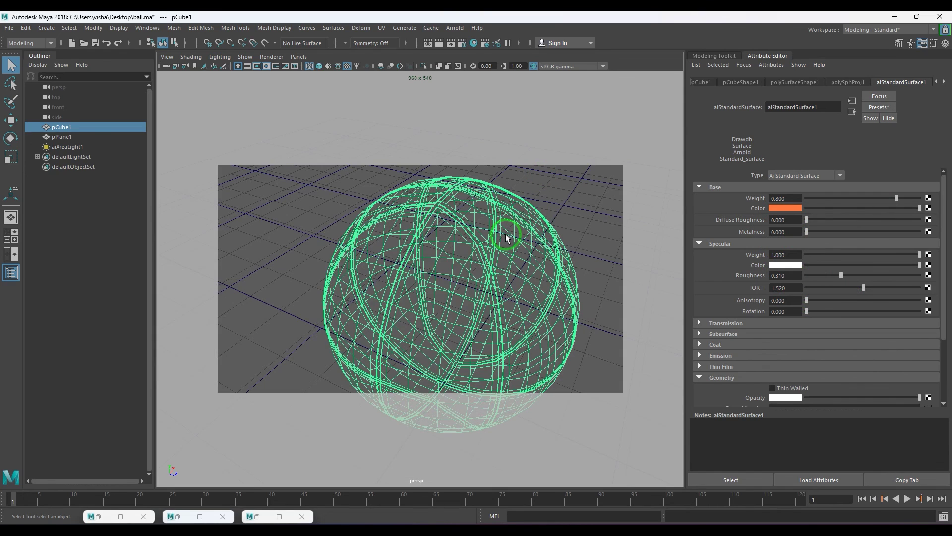
pyautogui.press('6')
pyautogui.click(567, 130)
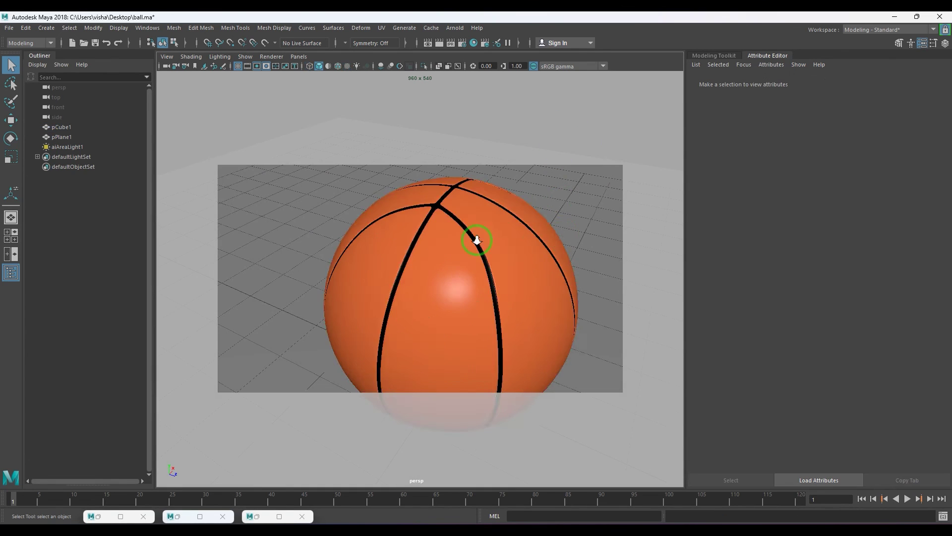
# Step: Render the basketball again in the Arnold RenderView, framed smaller and right of centre on the floor
pyautogui.scroll(-4, 477, 240)
pyautogui.keyDown('alt'); pyautogui.moveTo(507, 266); pyautogui.dragTo(580, 261, button='middle'); pyautogui.keyUp('alt')
pyautogui.scroll(-2, 546, 272)
pyautogui.keyDown('alt'); pyautogui.moveTo(498, 275); pyautogui.dragTo(560, 310); pyautogui.keyUp('alt')
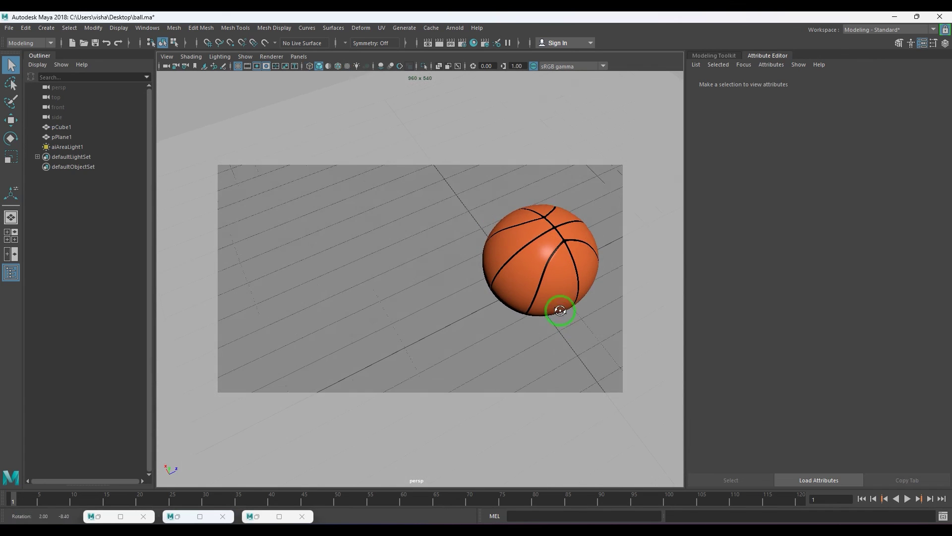
pyautogui.keyDown('alt'); pyautogui.moveTo(561, 310); pyautogui.dragTo(551, 307, button='middle'); pyautogui.keyUp('alt')
pyautogui.keyDown('alt'); pyautogui.moveTo(550, 307); pyautogui.dragTo(546, 314, button='right'); pyautogui.keyUp('alt')
pyautogui.keyDown('alt'); pyautogui.moveTo(547, 314); pyautogui.dragTo(526, 310, button='middle'); pyautogui.keyUp('alt')
pyautogui.keyDown('alt'); pyautogui.moveTo(526, 311); pyautogui.dragTo(552, 313, button='right'); pyautogui.keyUp('alt')
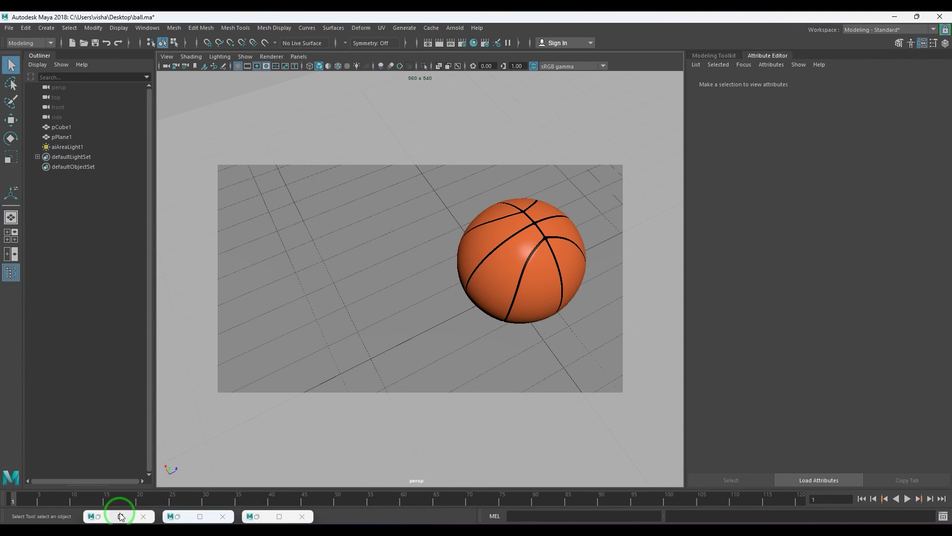
pyautogui.click(260, 516)
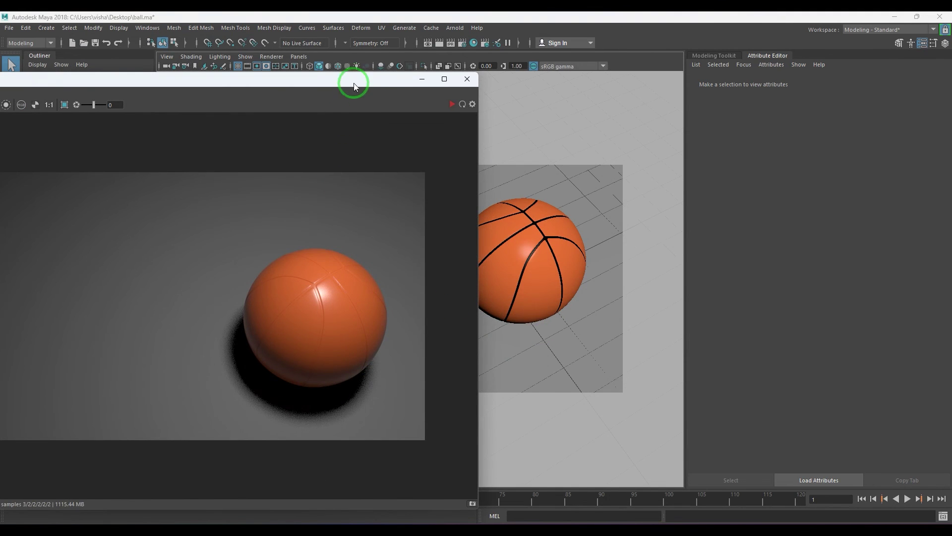
pyautogui.moveTo(354, 86); pyautogui.dragTo(485, 58)
pyautogui.click(578, 75)
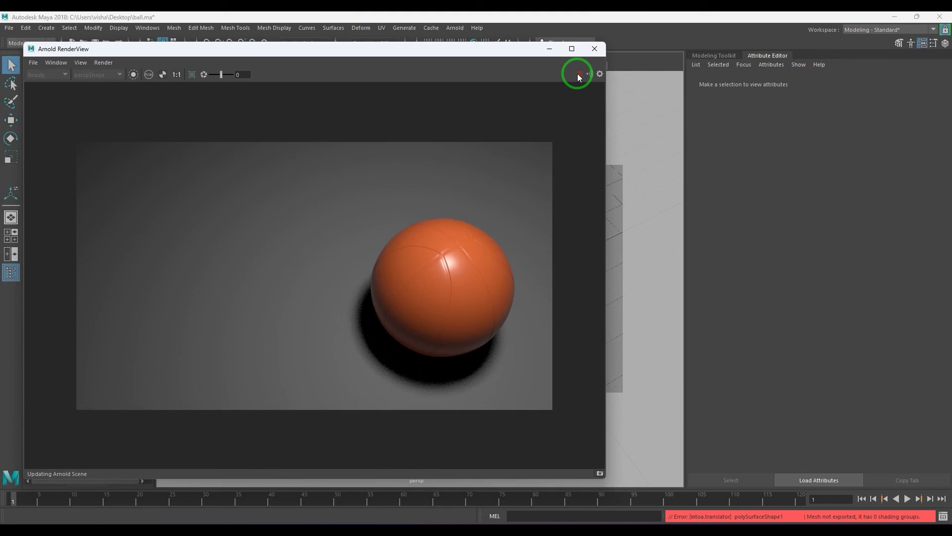